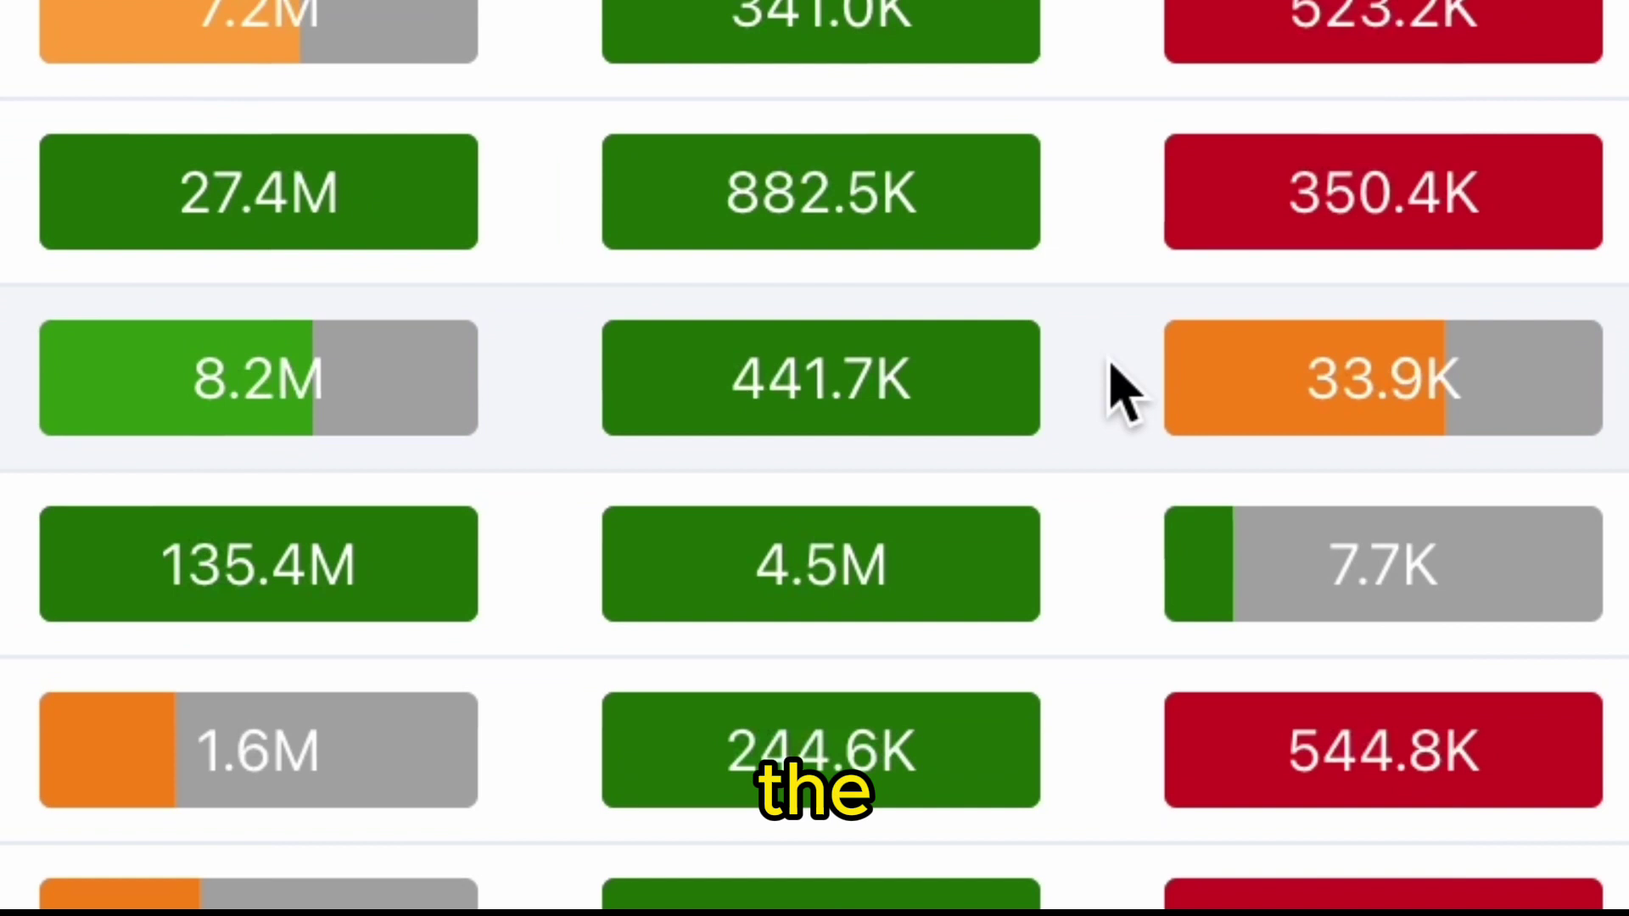
Step: Slide the black squiggle left until it aligns beneath the Digital Product Design title
scroll(1125, 280, "down", 5)
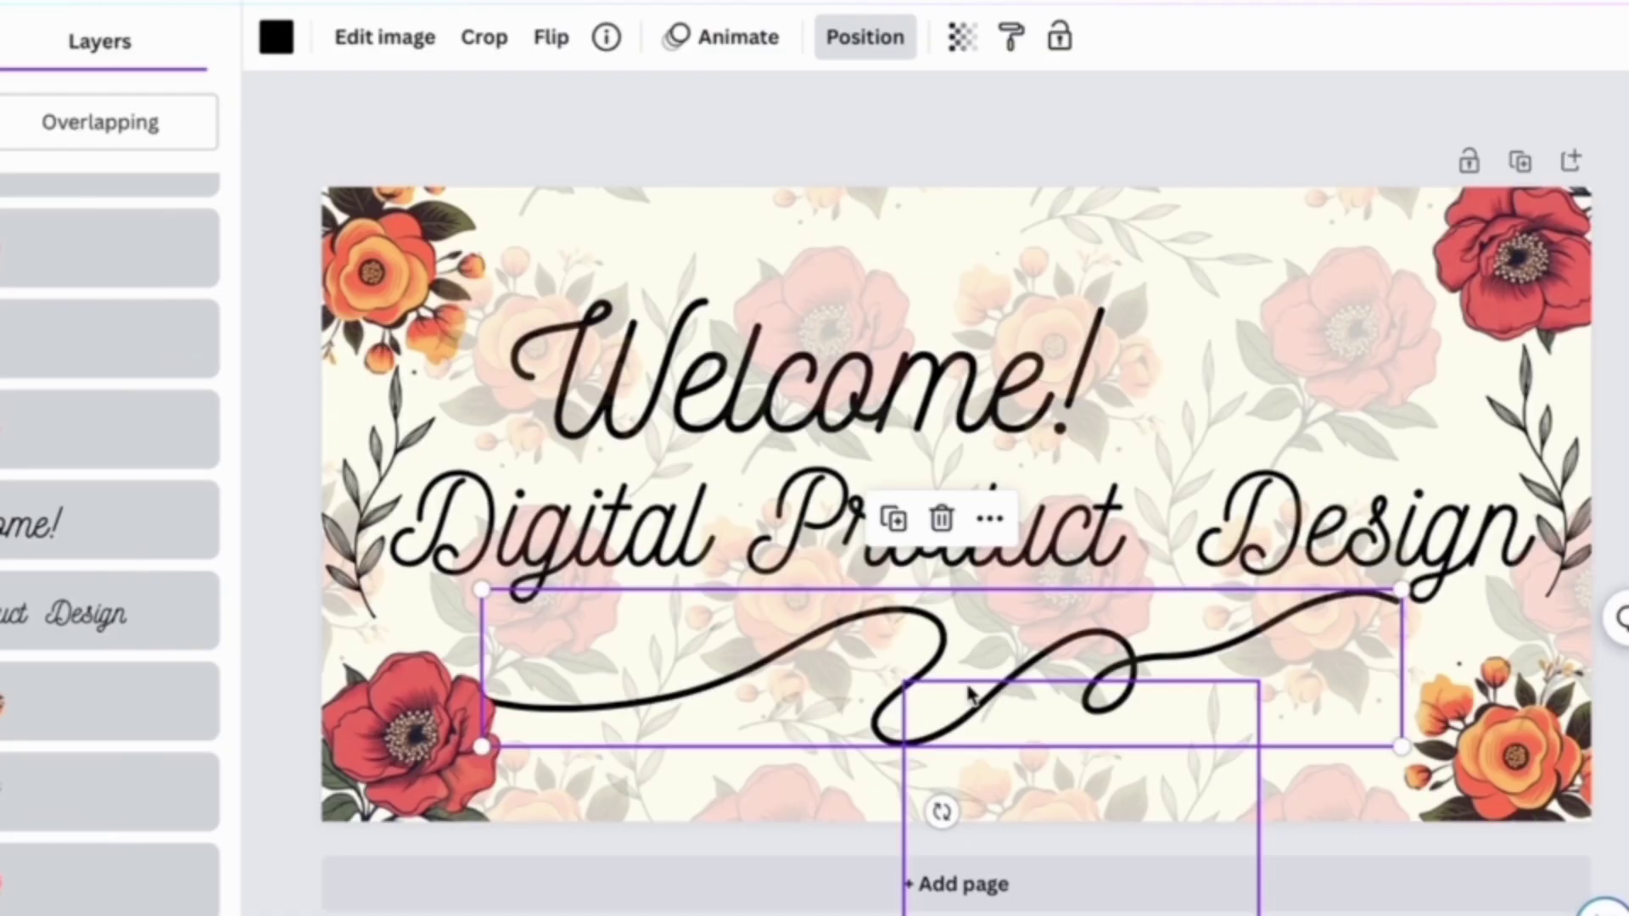
left_click_drag(970, 687, 910, 688)
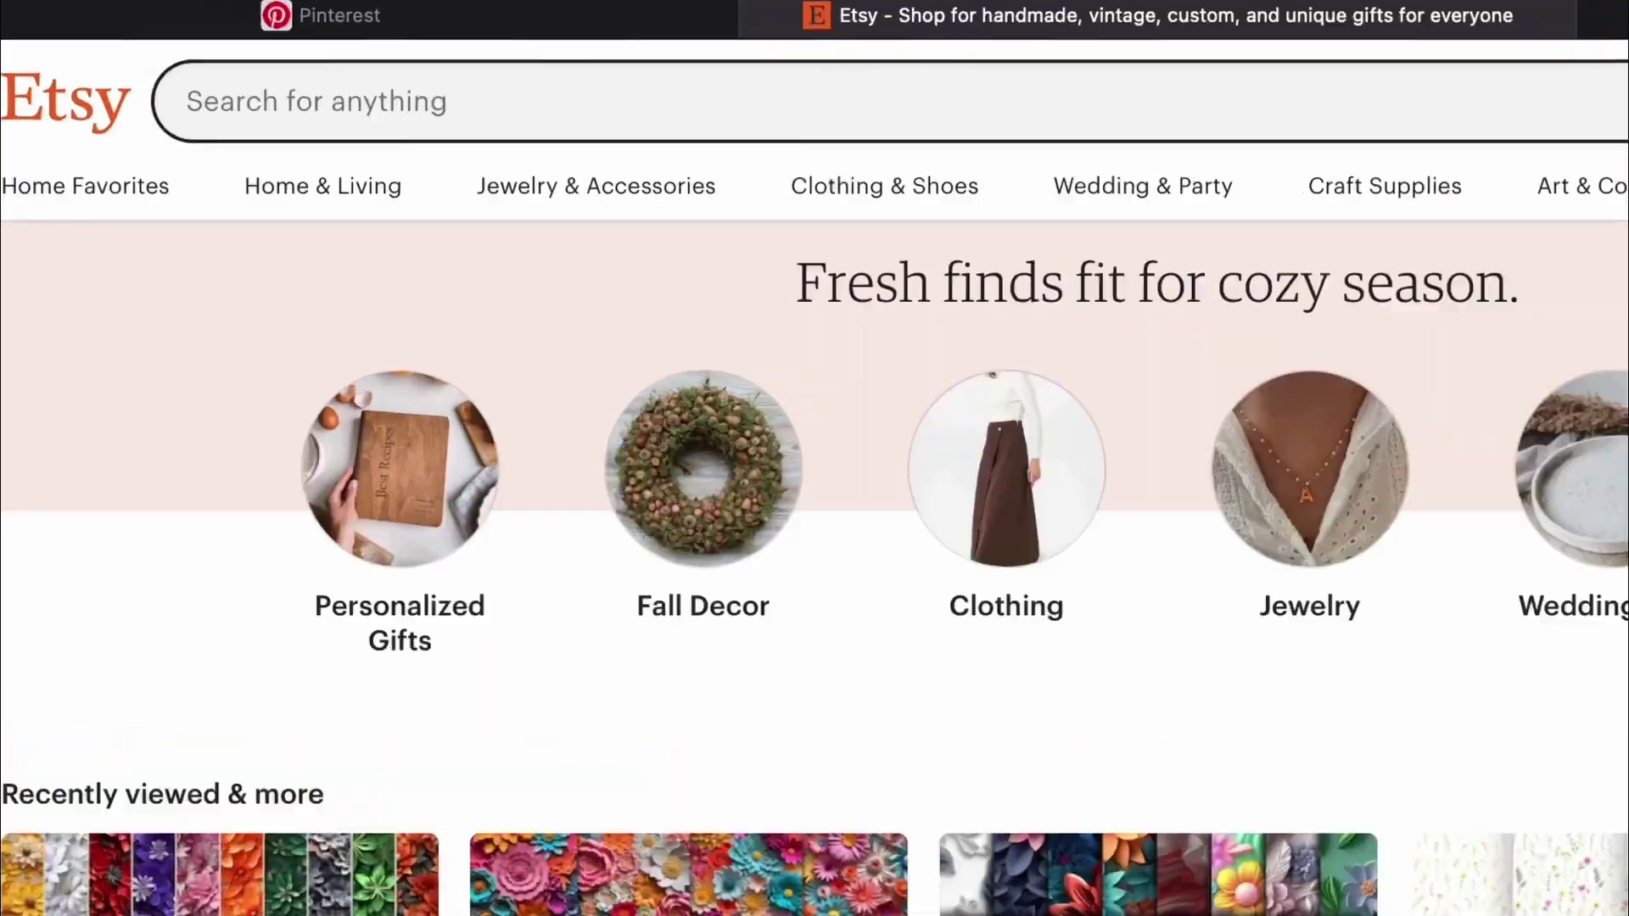
Step: Search Etsy for 'Tumbler wraps' and change the URL's star seller filter to bestseller
type("Tumbler wraps")
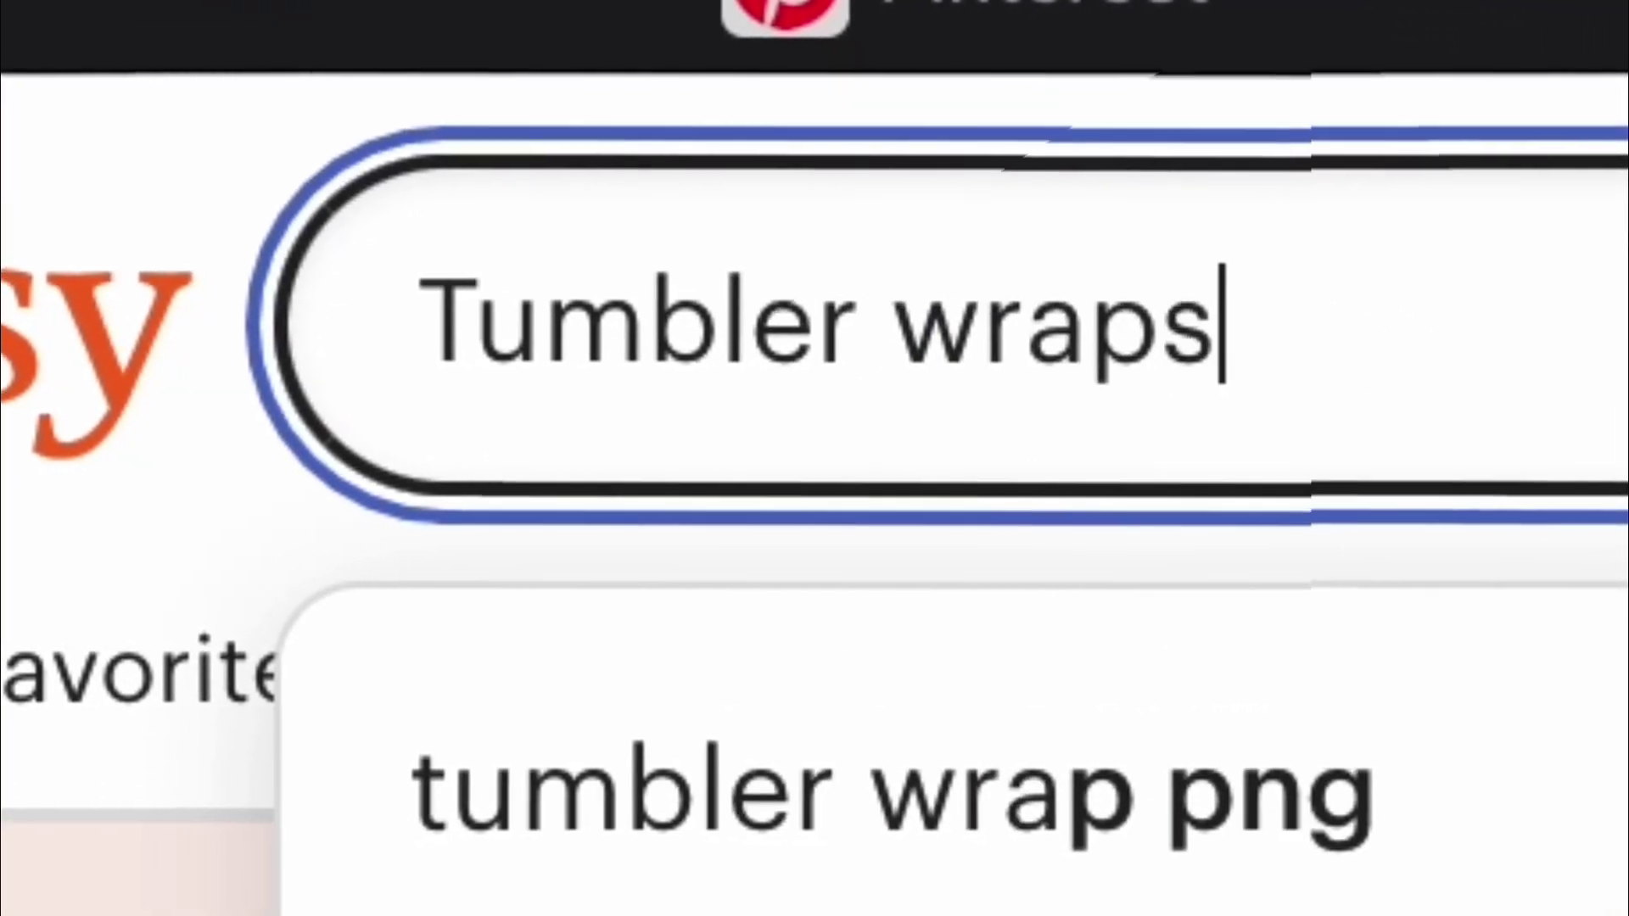
key("Return")
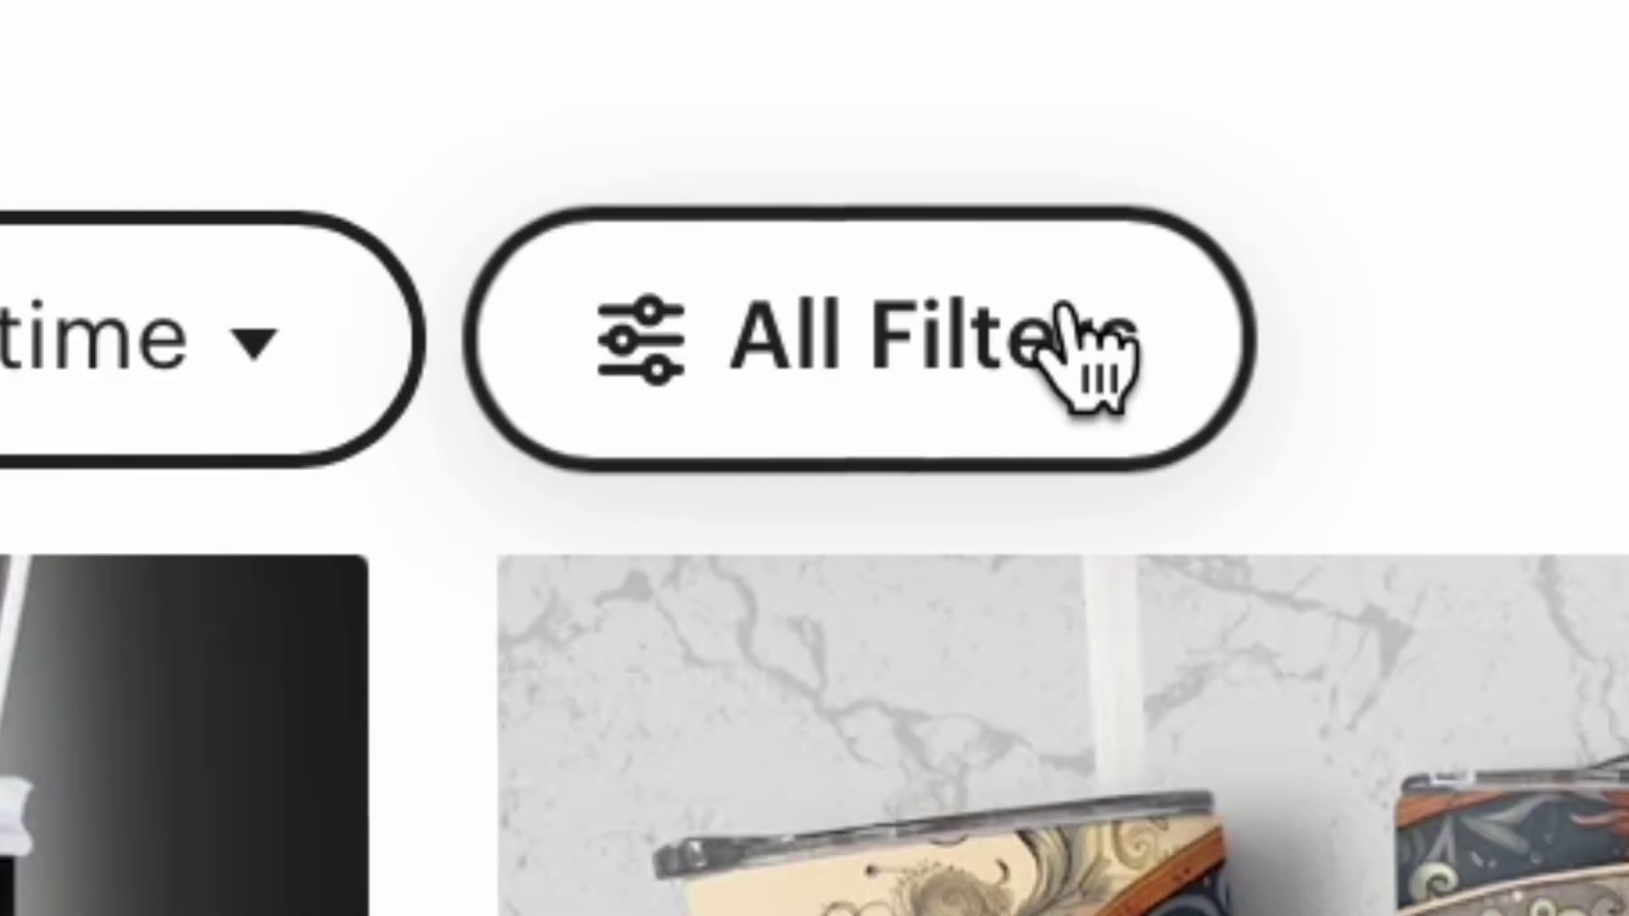
left_click(642, 570)
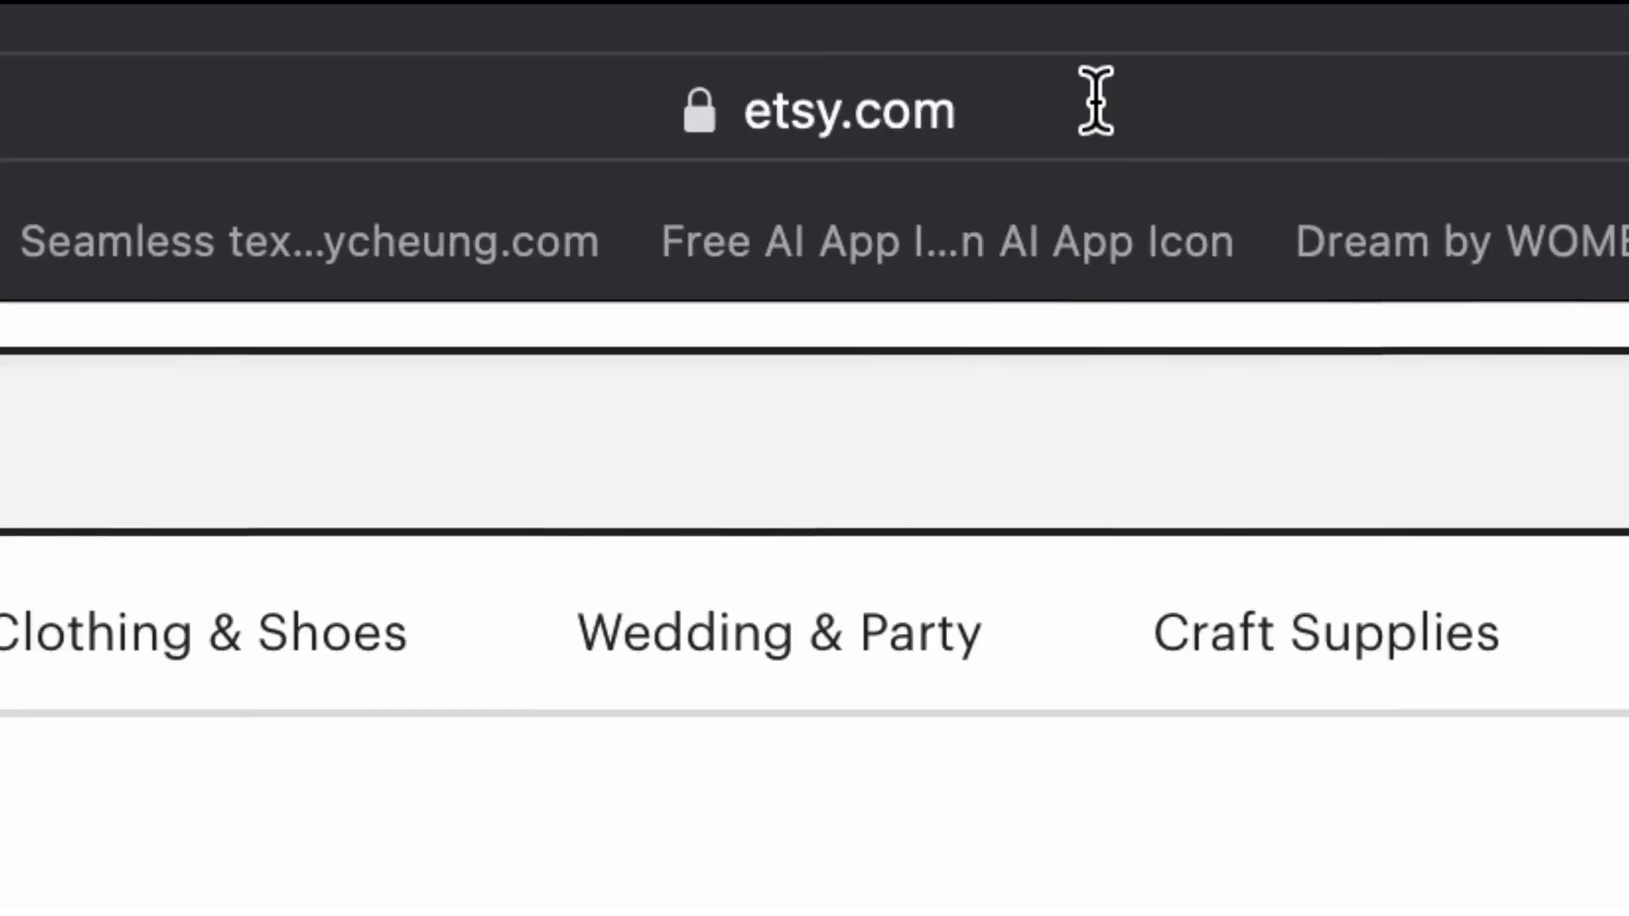
left_click(1095, 100)
left_click(1346, 102)
key("BackSpace")
key("BackSpace")
key("BackSpace")
key("BackSpace")
type("b")
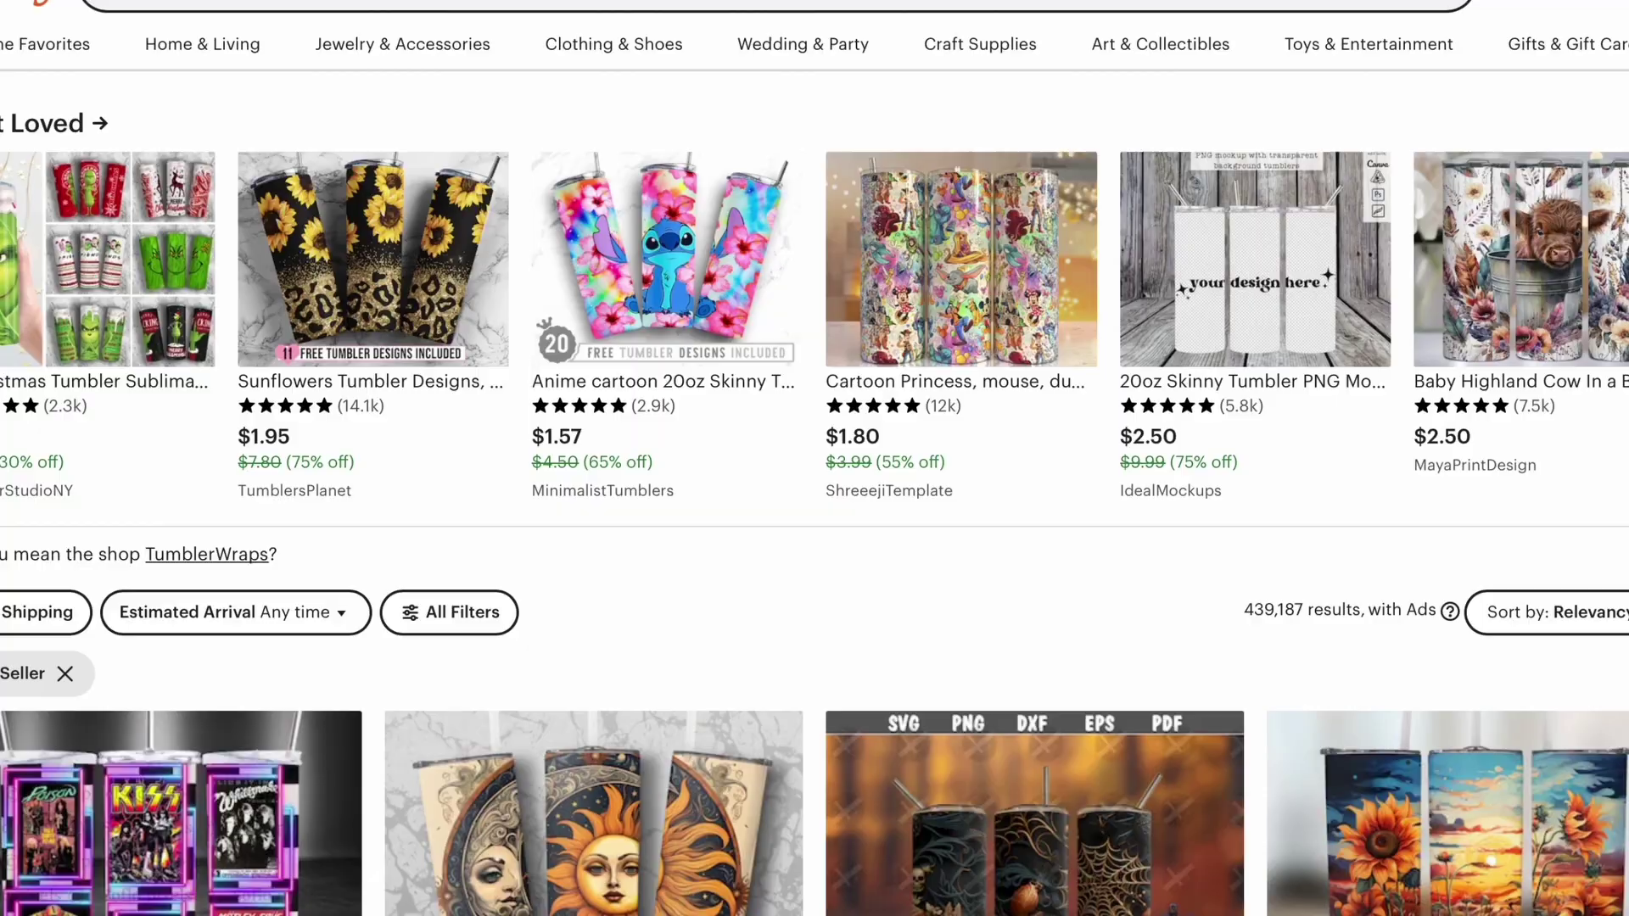
scroll(676, 637, "down", 15)
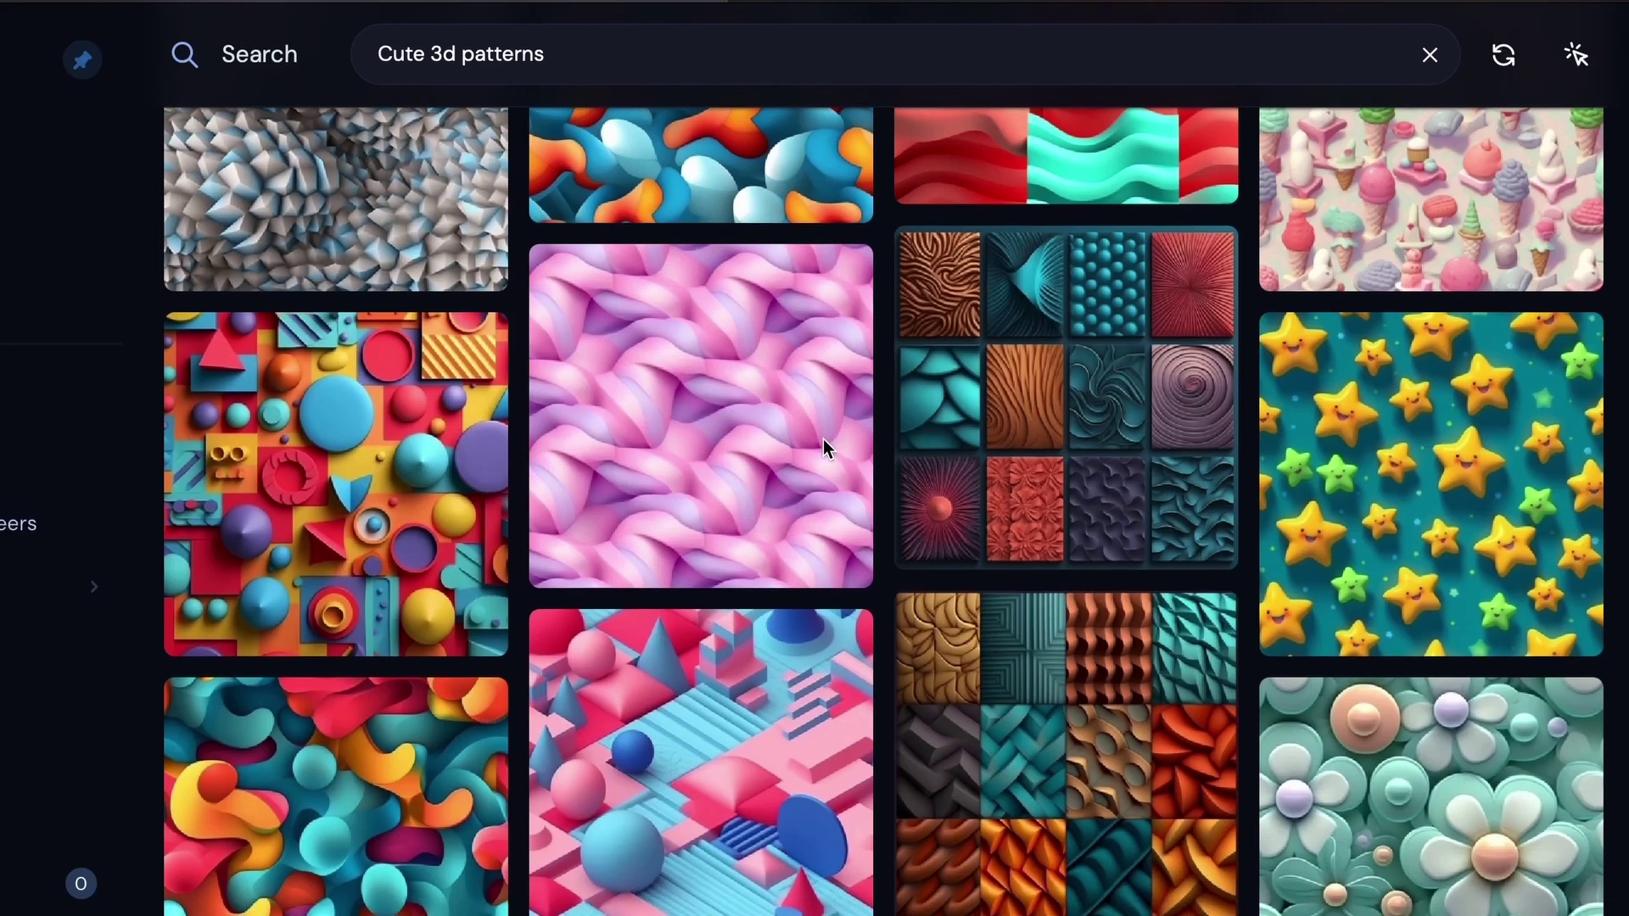
Step: Ask ChatGPT to create a list of 50 different Midjourney prompts from the example prompts
scroll(823, 439, "down", 10)
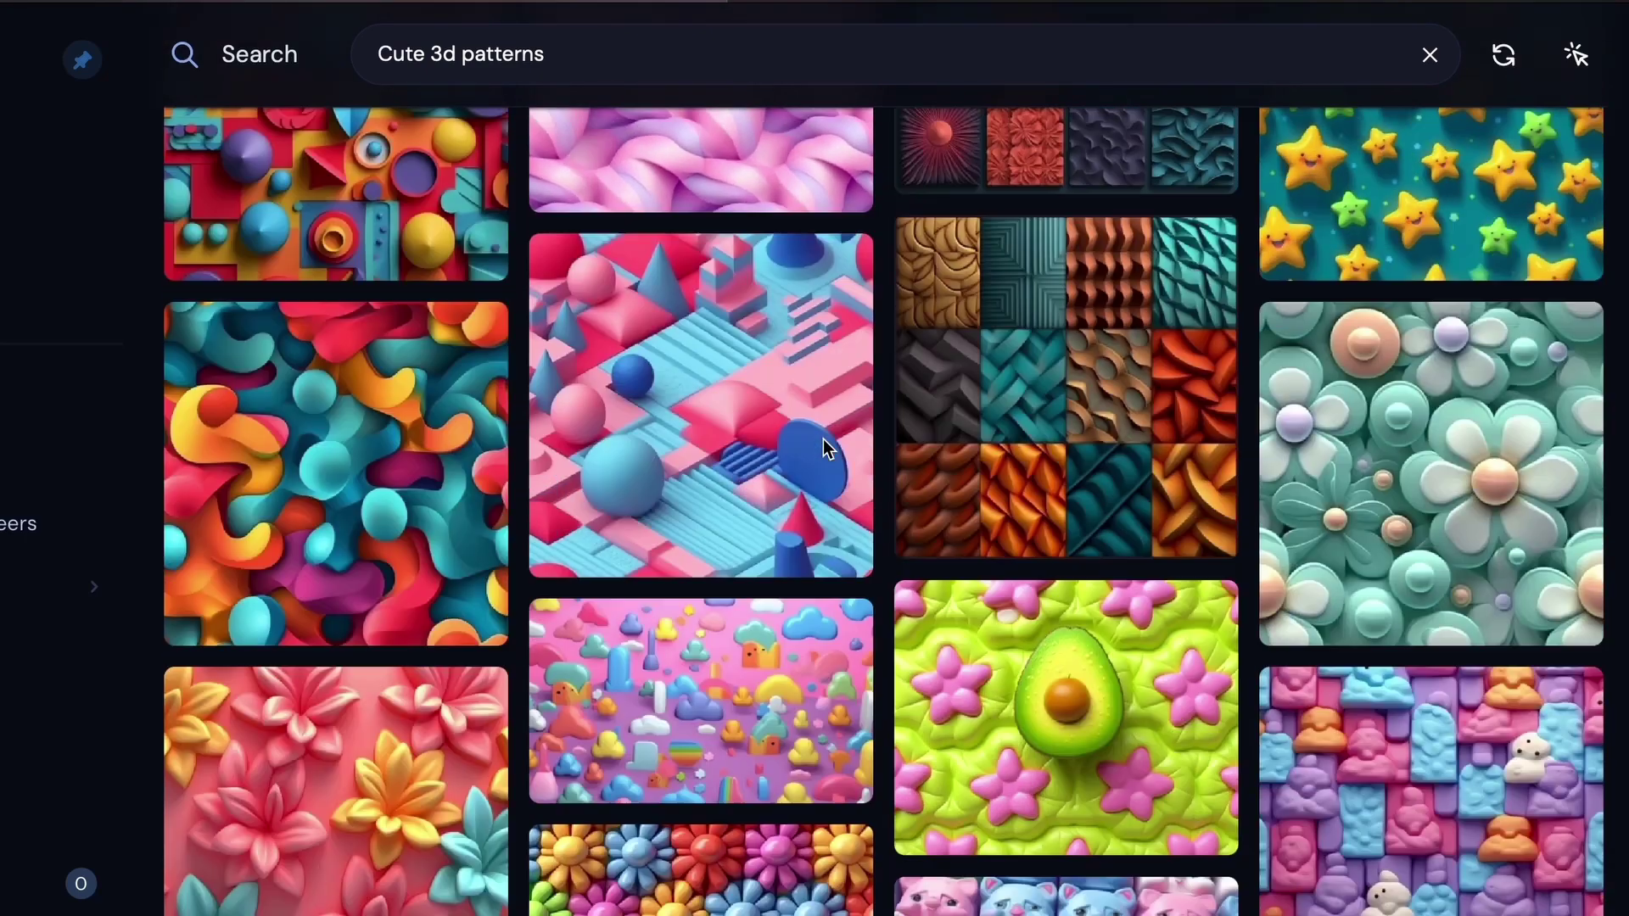
scroll(827, 425, "down", 2)
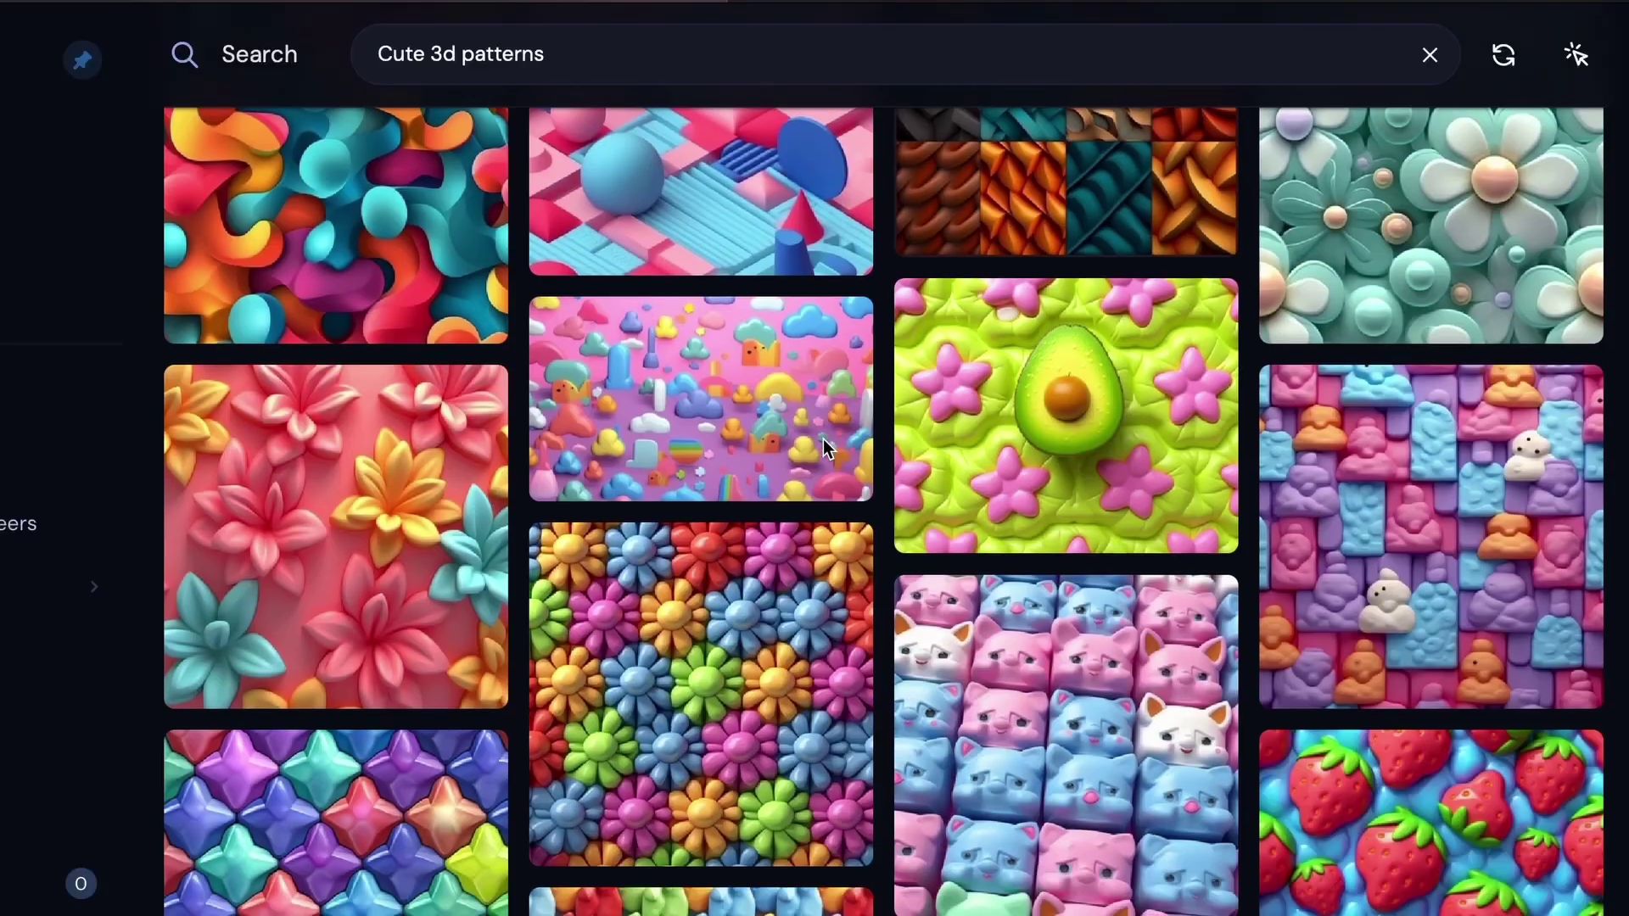
scroll(823, 439, "down", 5)
scroll(826, 419, "down", 8)
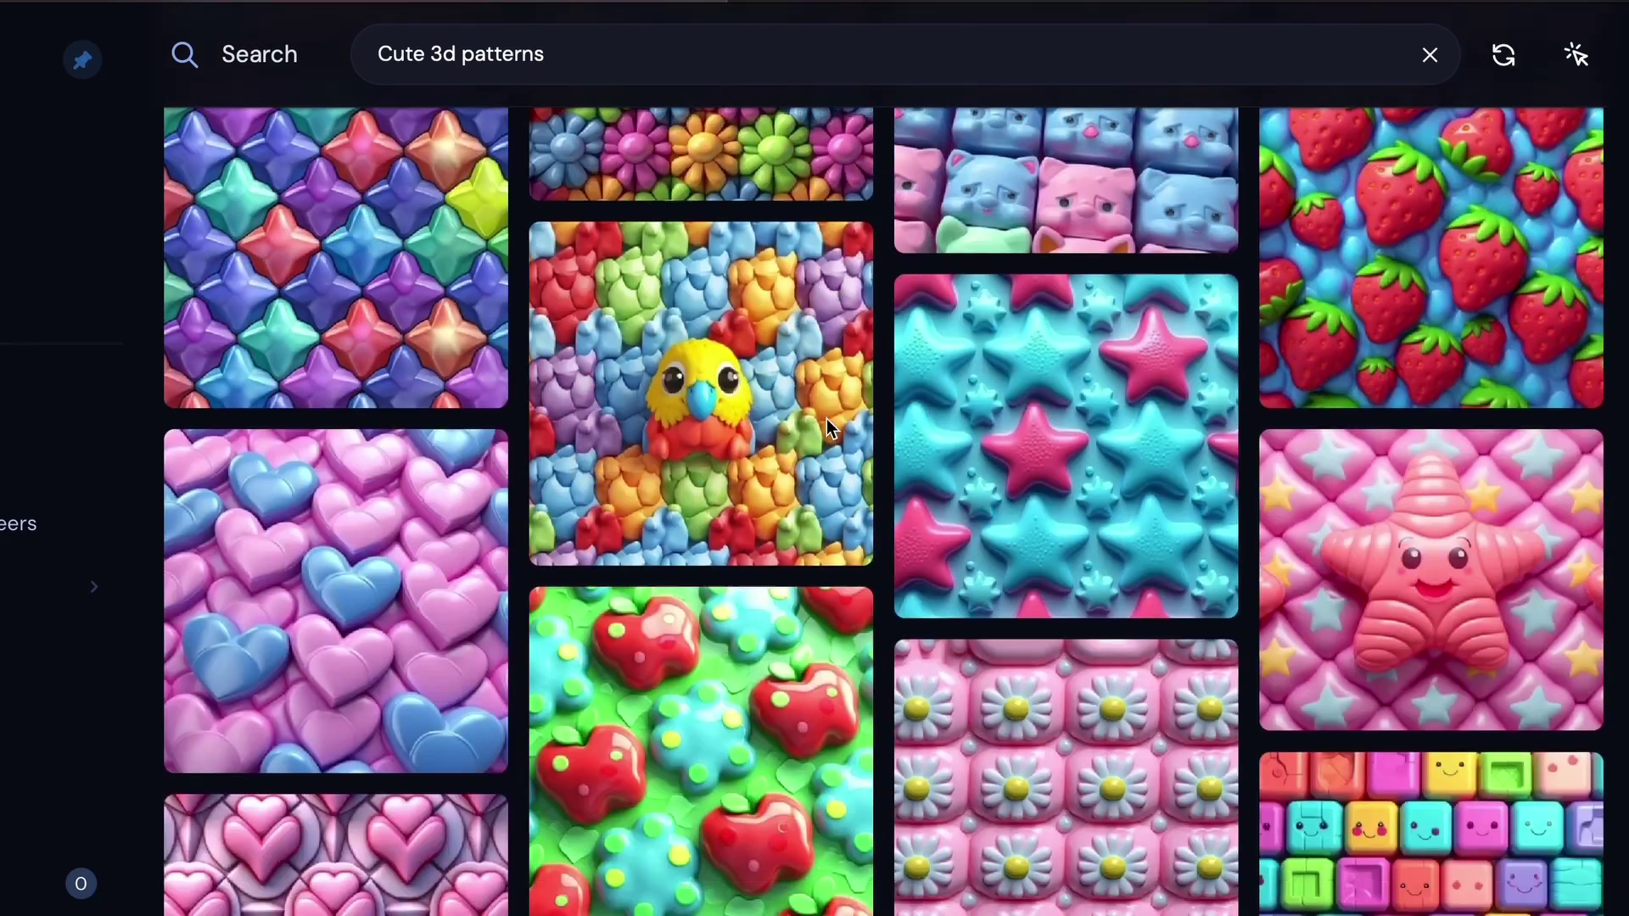
type("Create a list of 50 diffeerent")
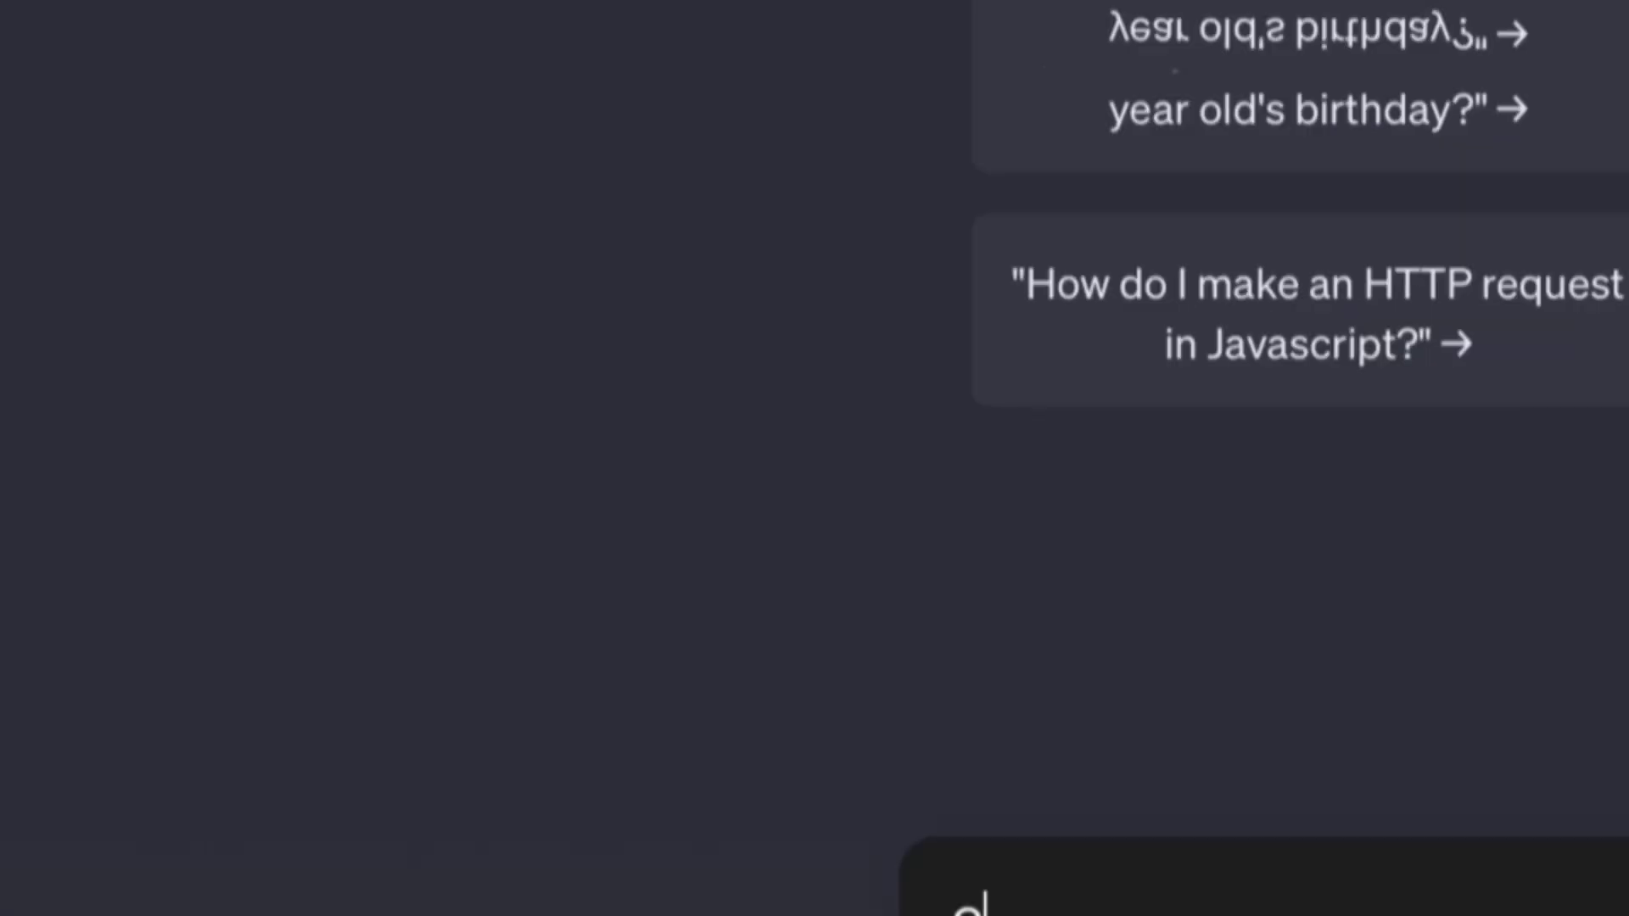
type(" midjourney prompts using these promt")
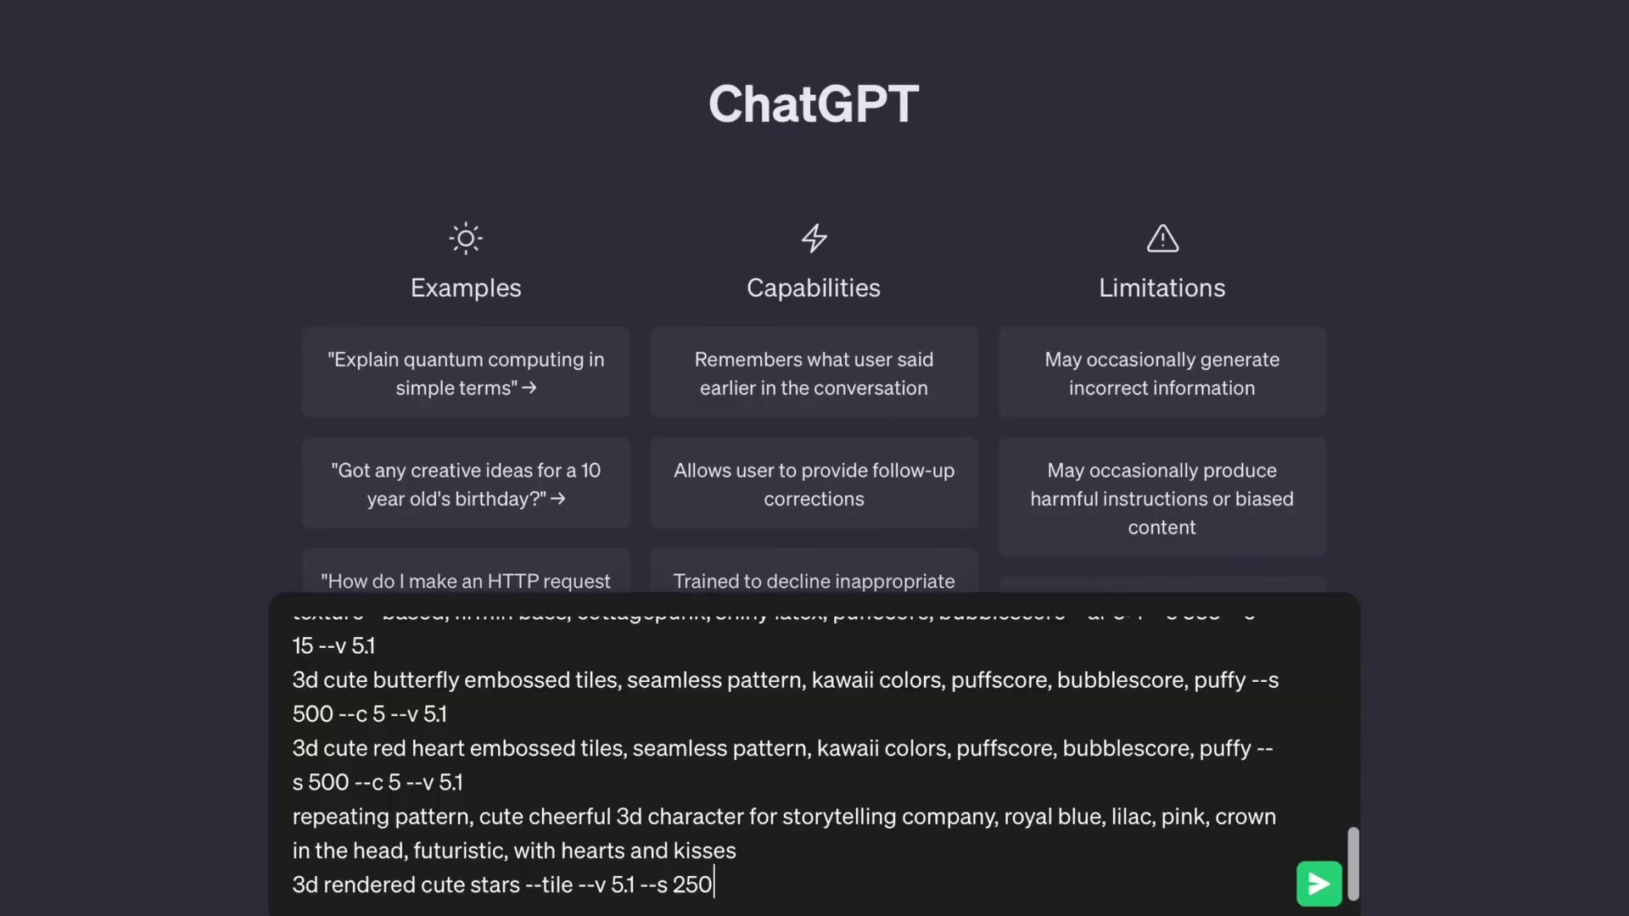
key("Return")
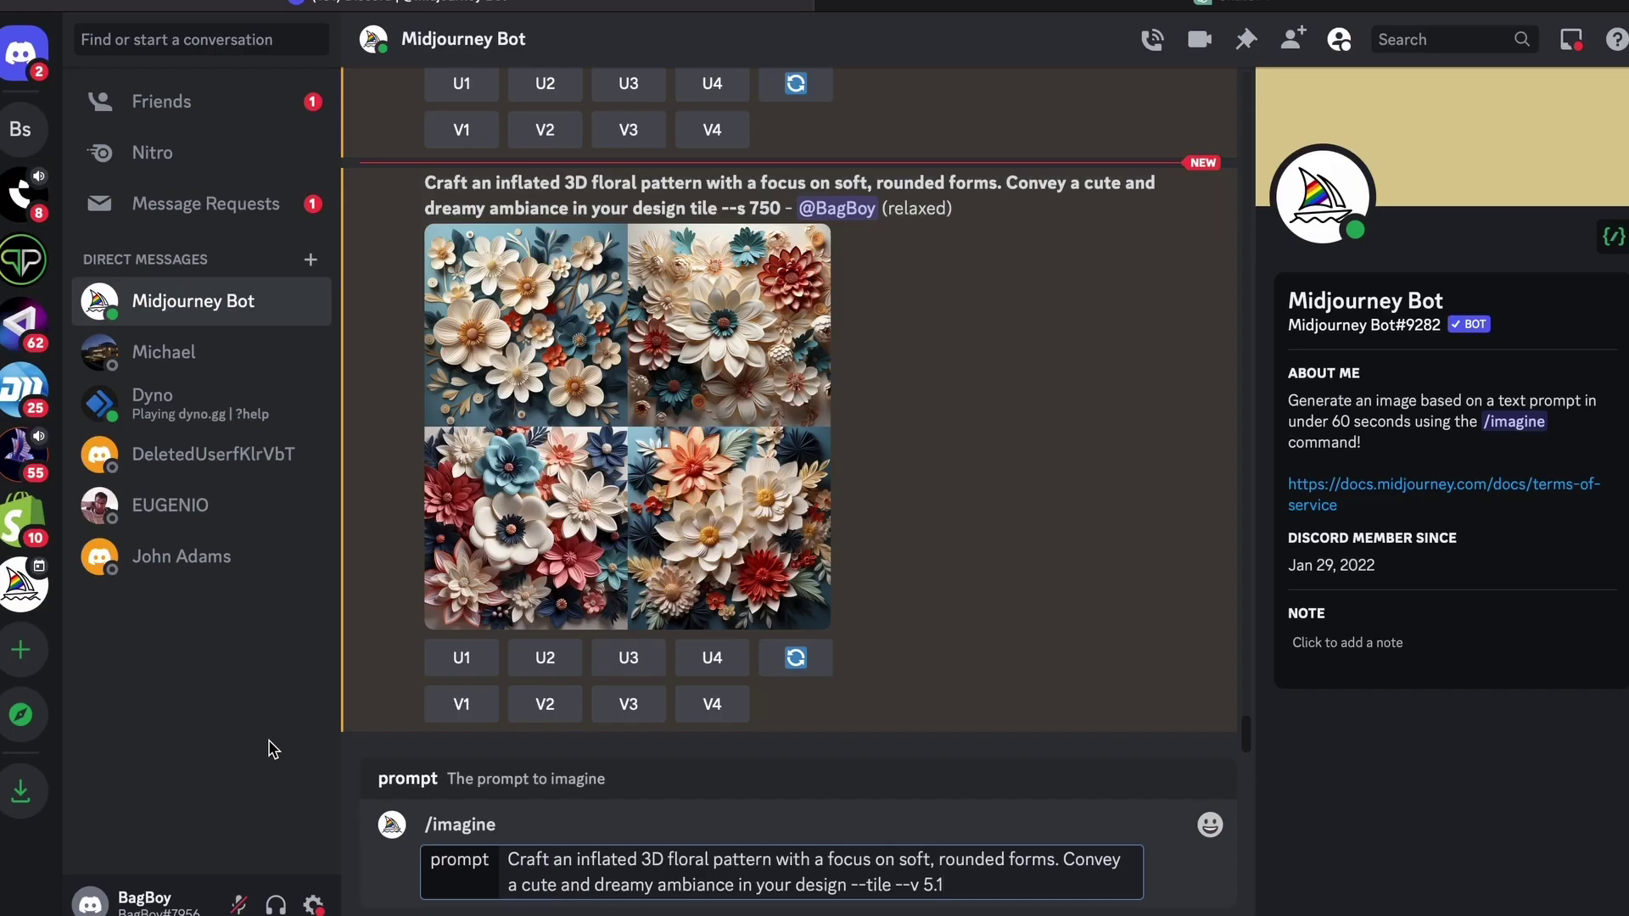
Step: Submit the inflated 3D floral tile prompt, reroll it, and begin editing a moonlit version
key("Return")
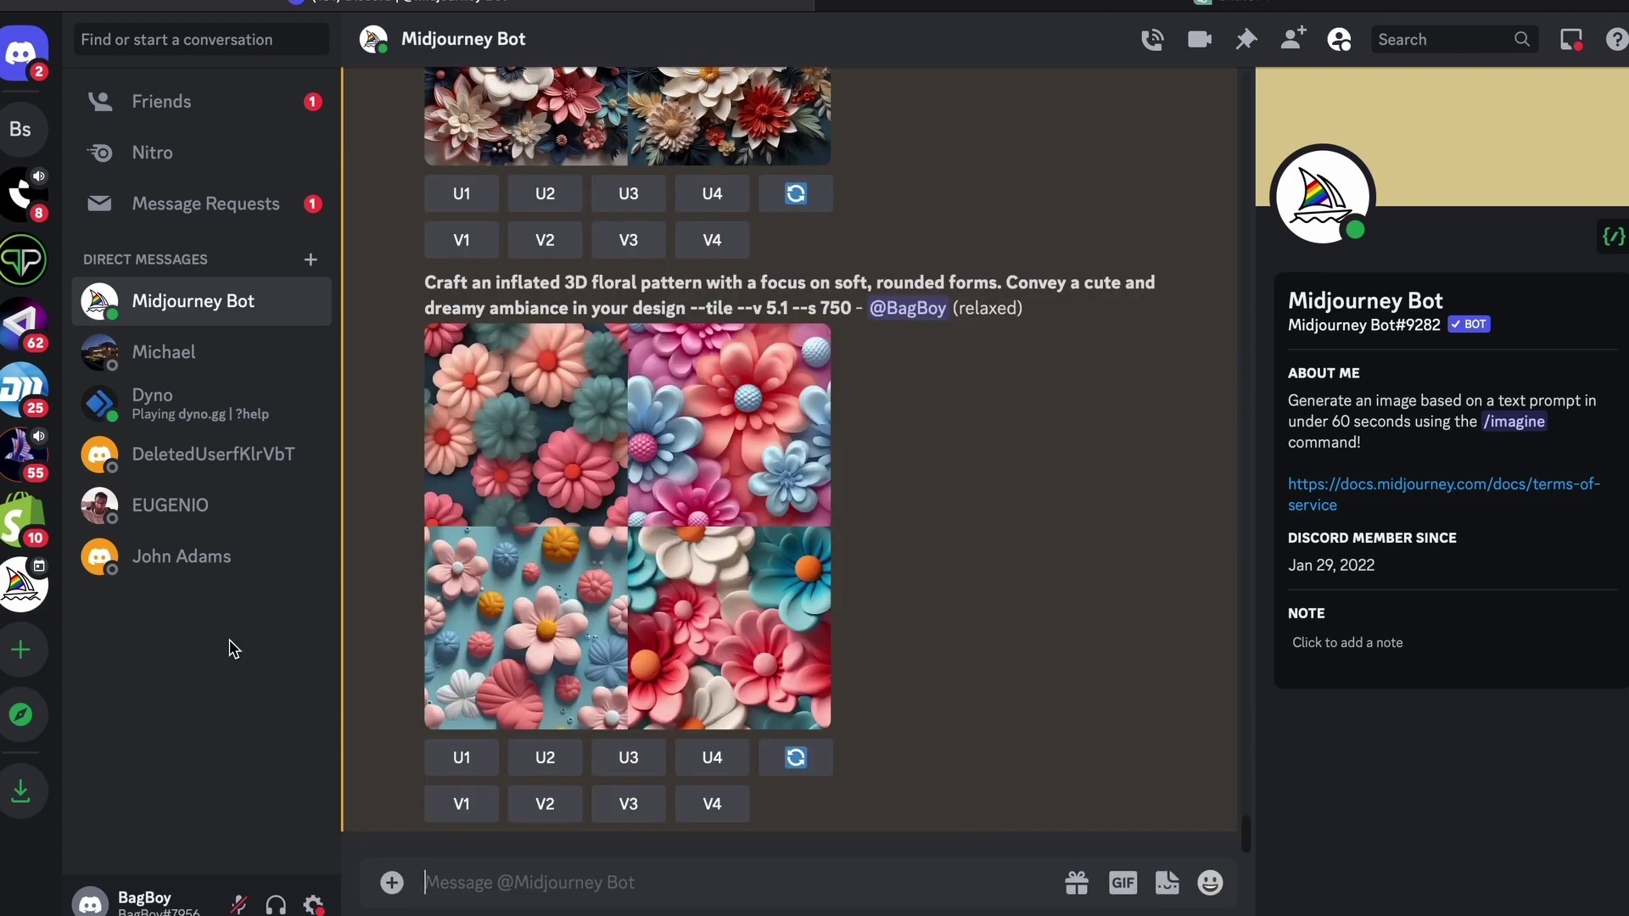
left_click(795, 758)
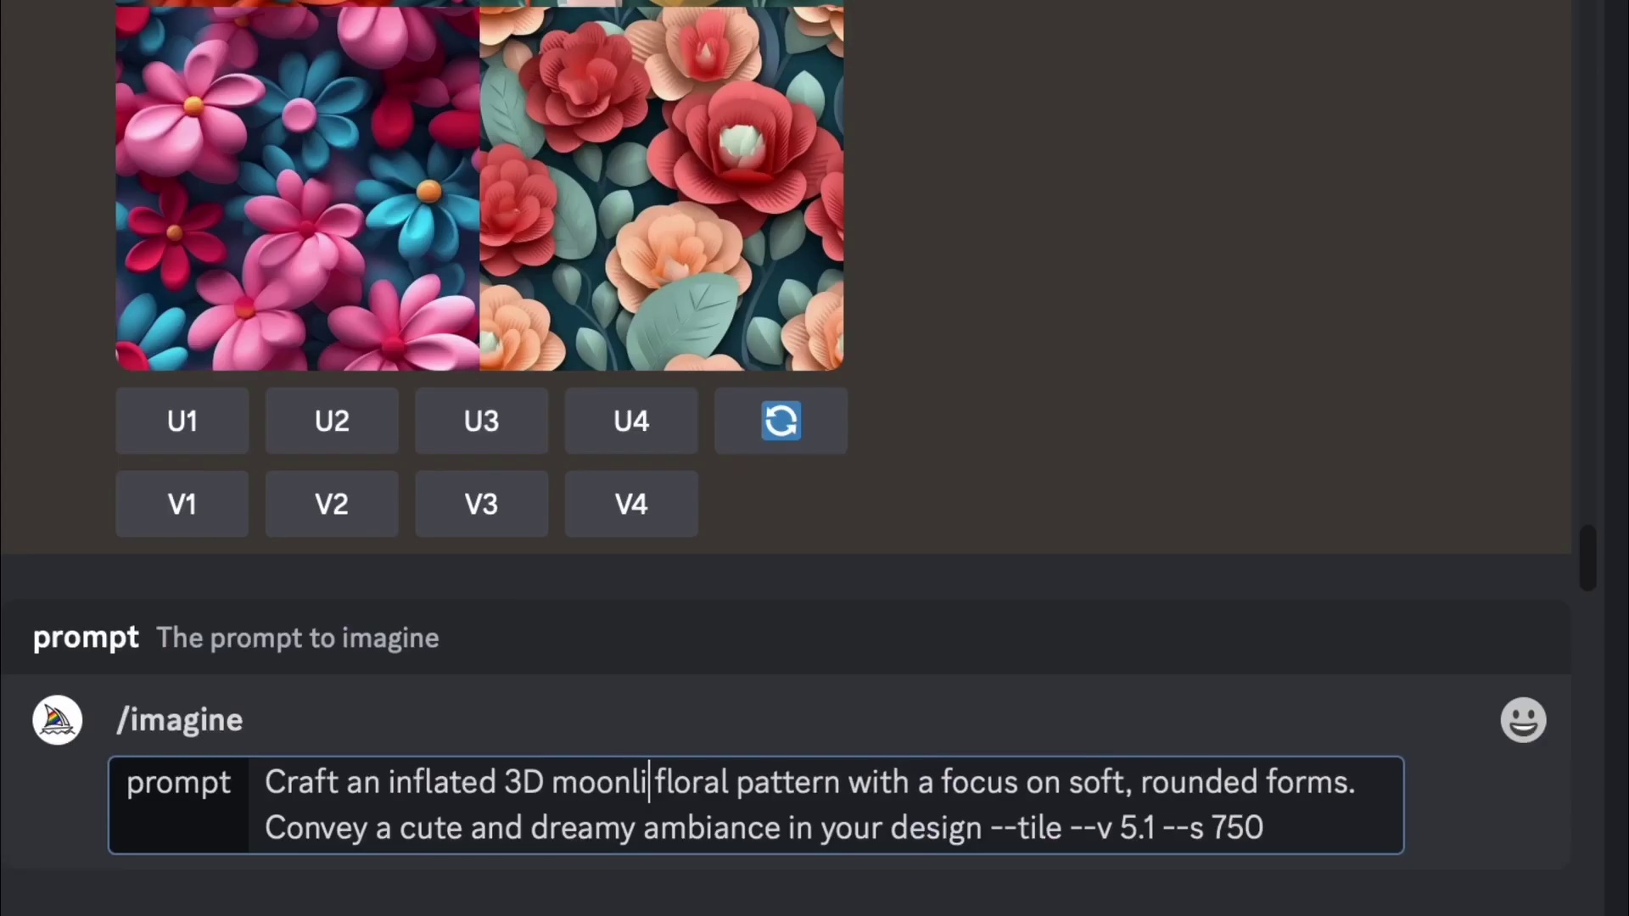
type("t")
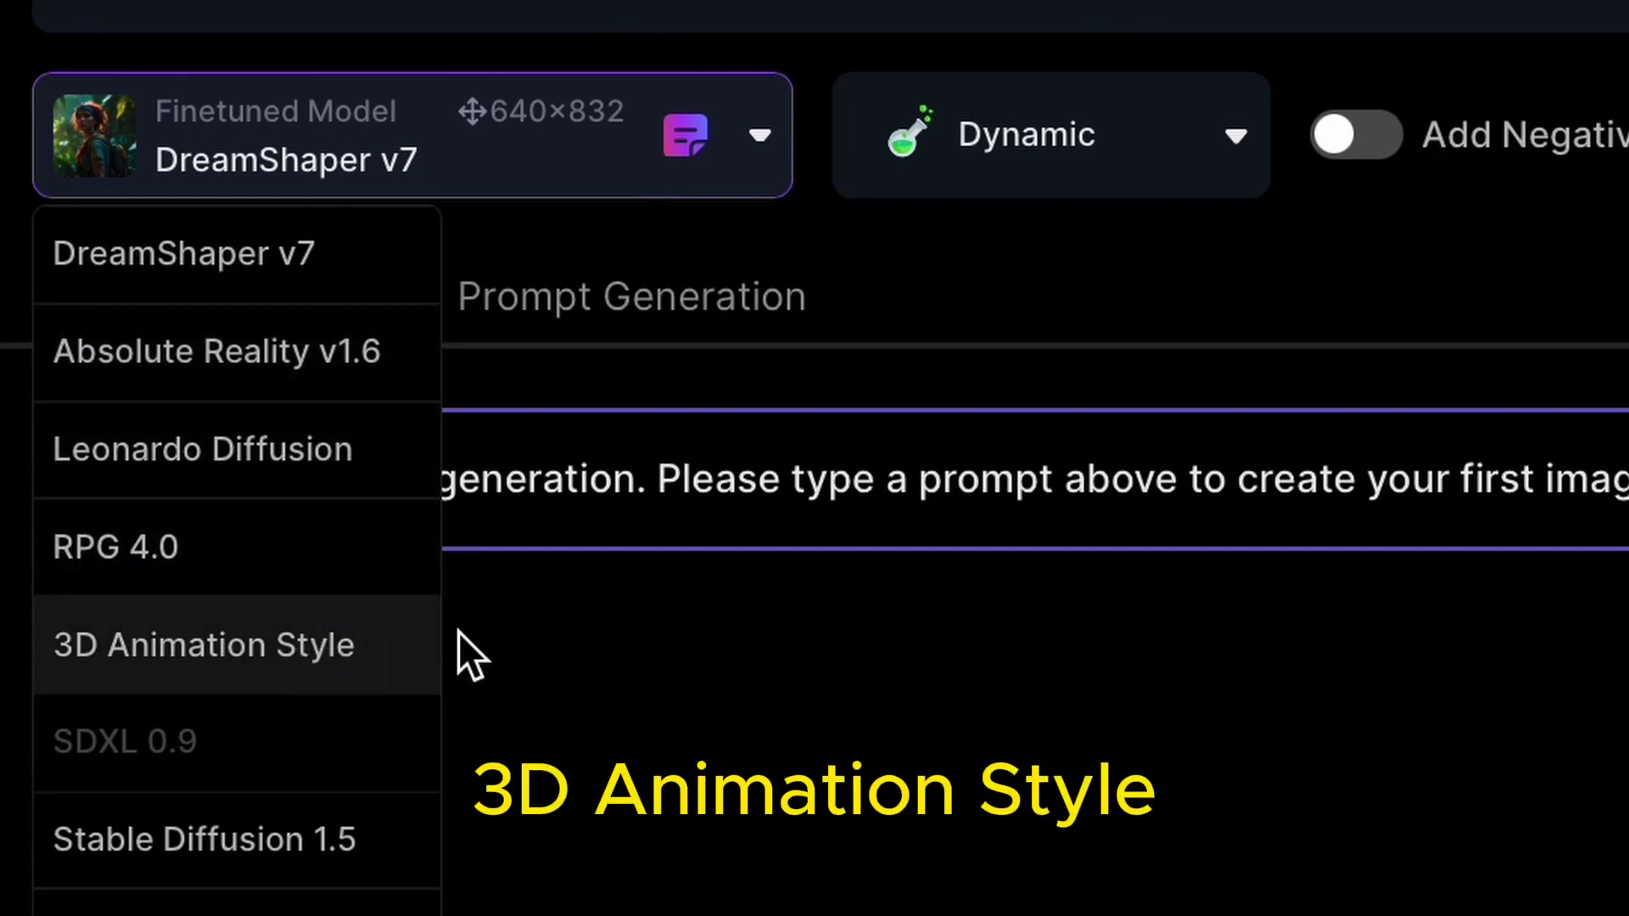
Step: Generate the floral pattern in Leonardo.Ai using DreamShaper v7 with Tiling turned on
left_click(484, 654)
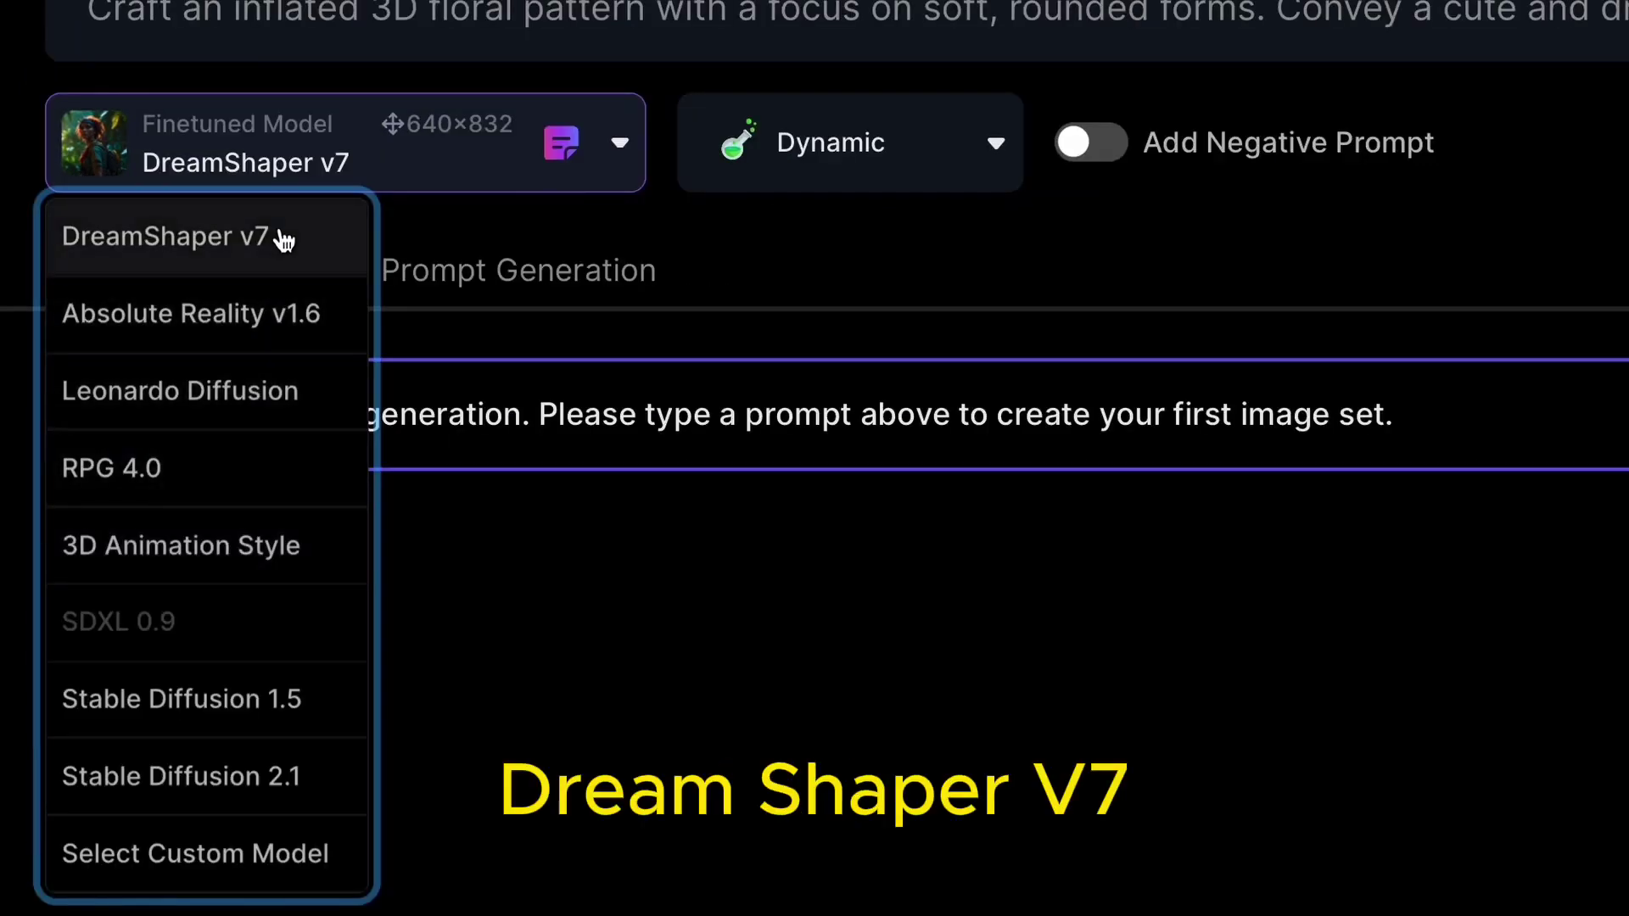
left_click(286, 239)
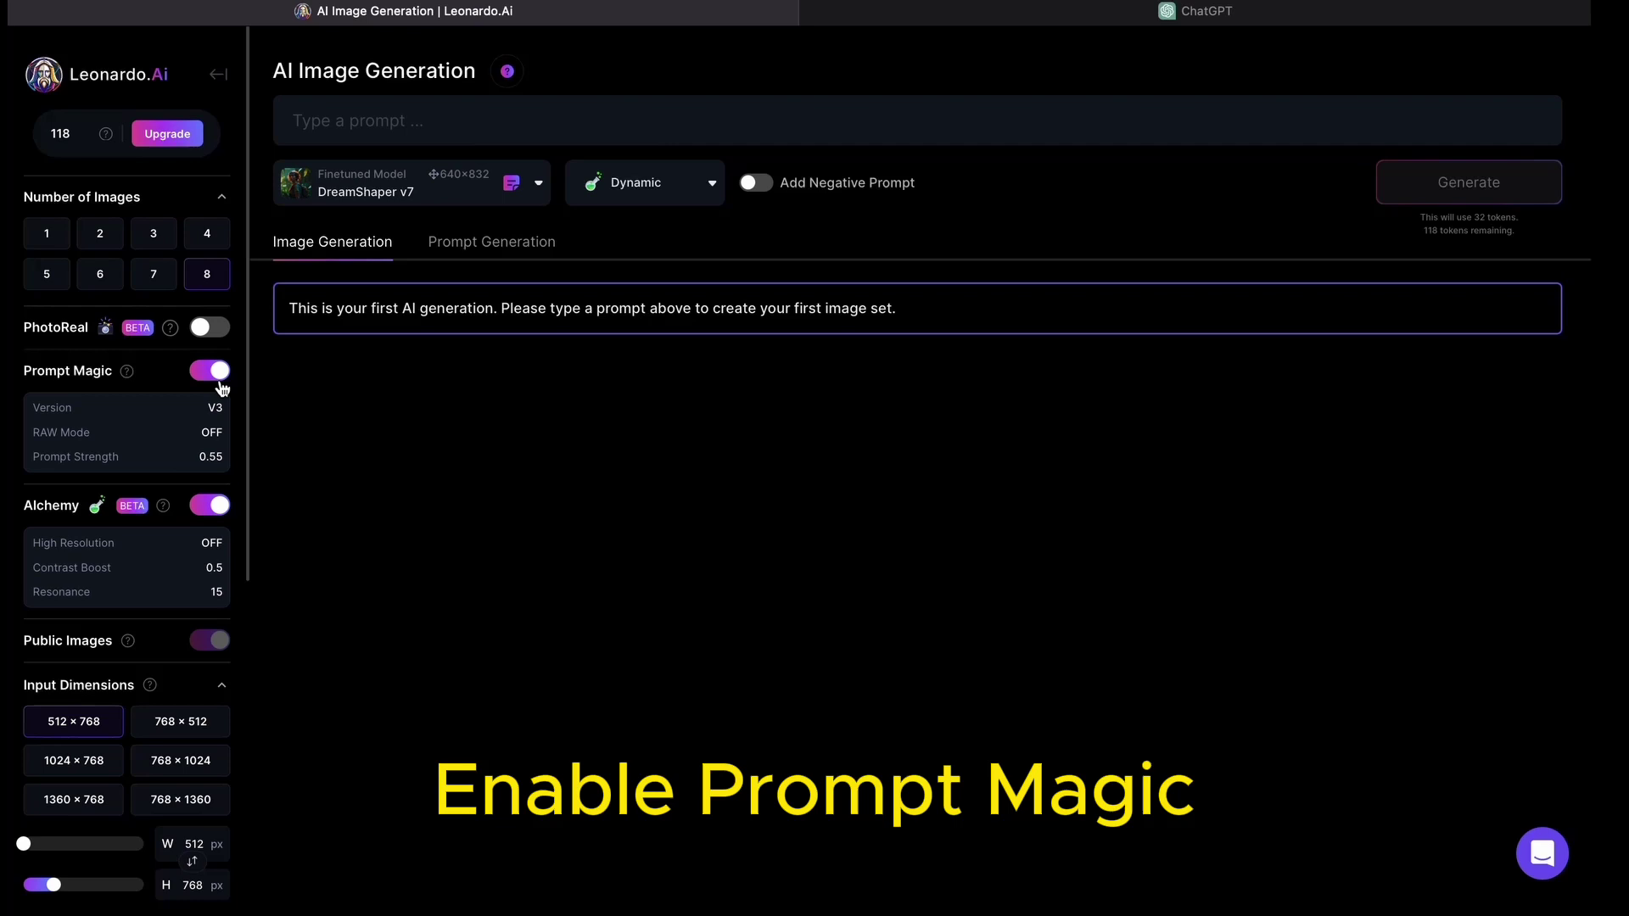
scroll(127, 510, "down", 6)
left_click(218, 569)
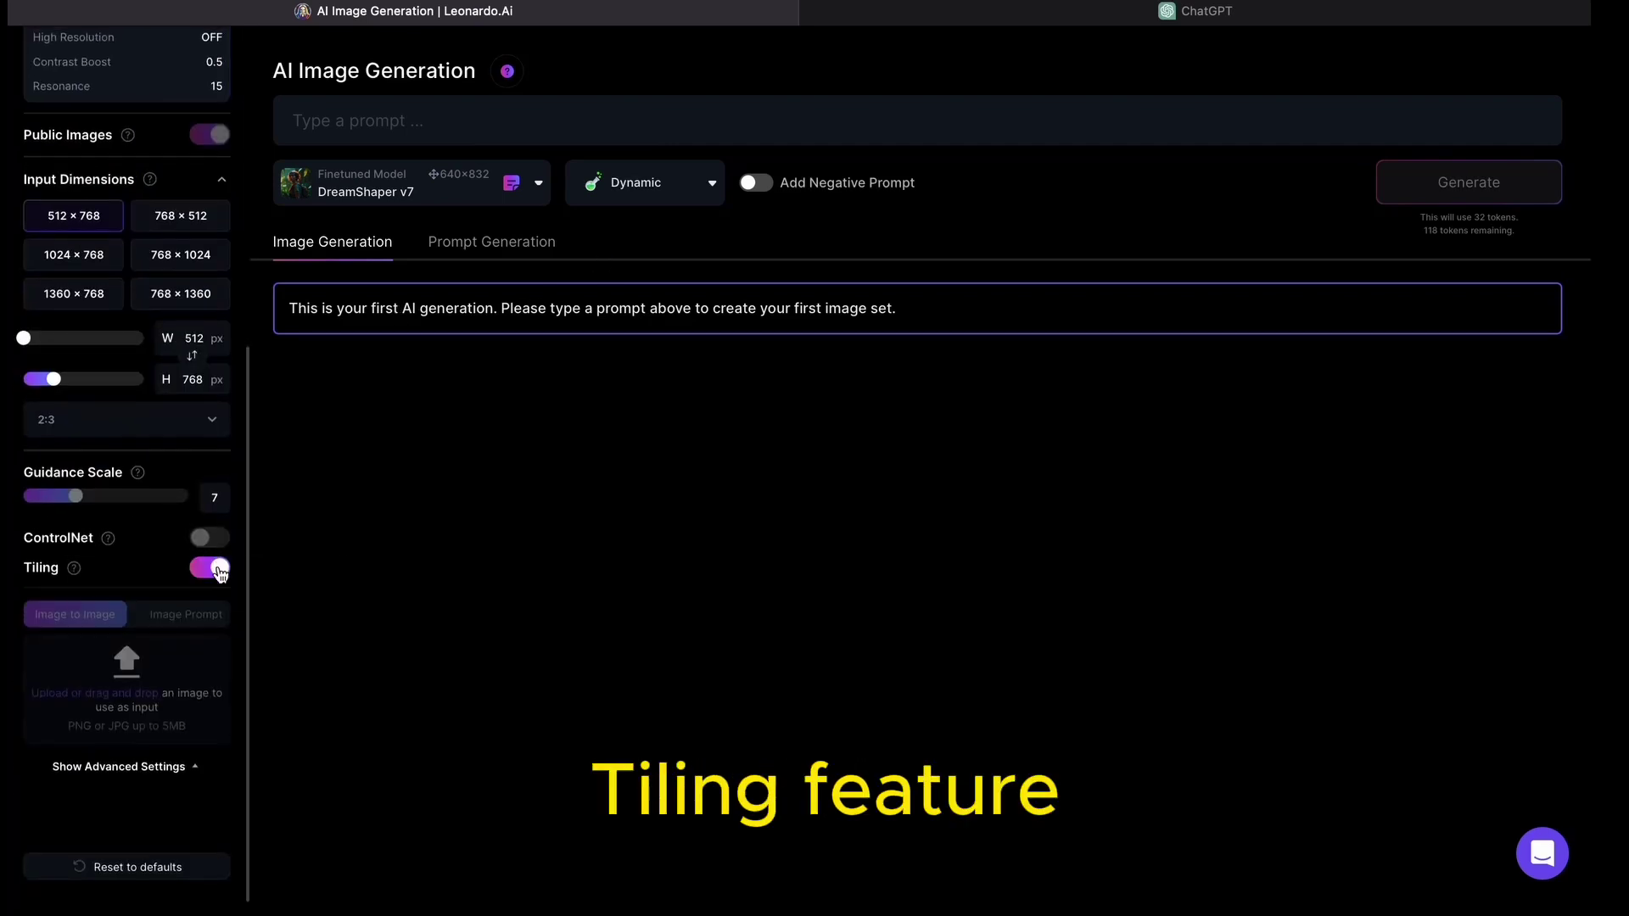
left_click(407, 133)
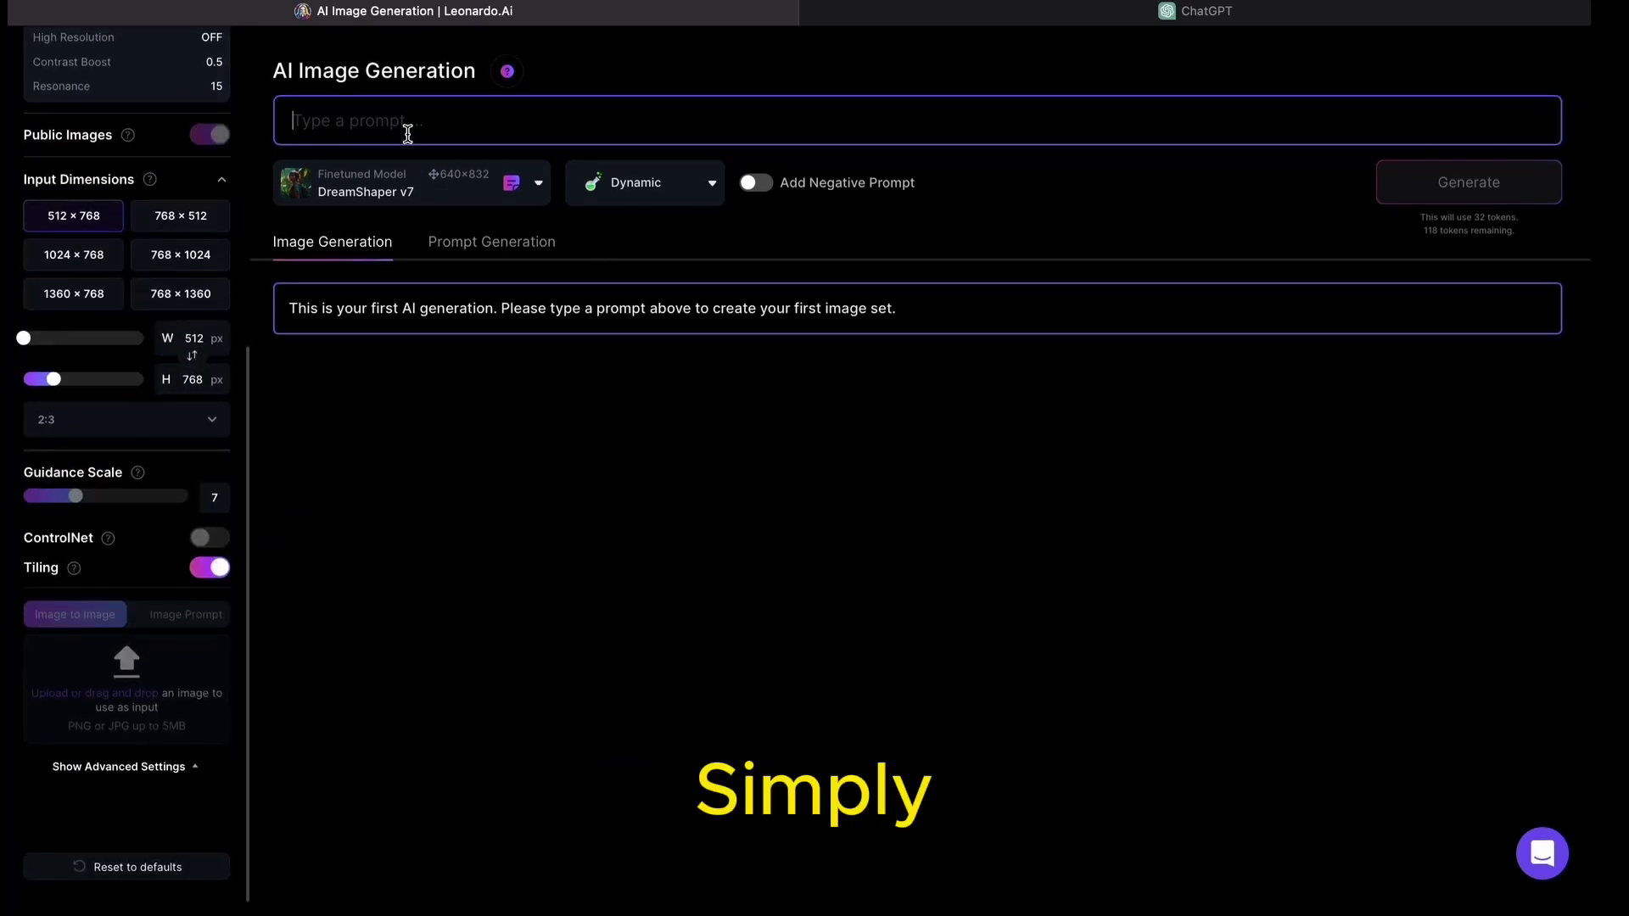
left_click(1390, 189)
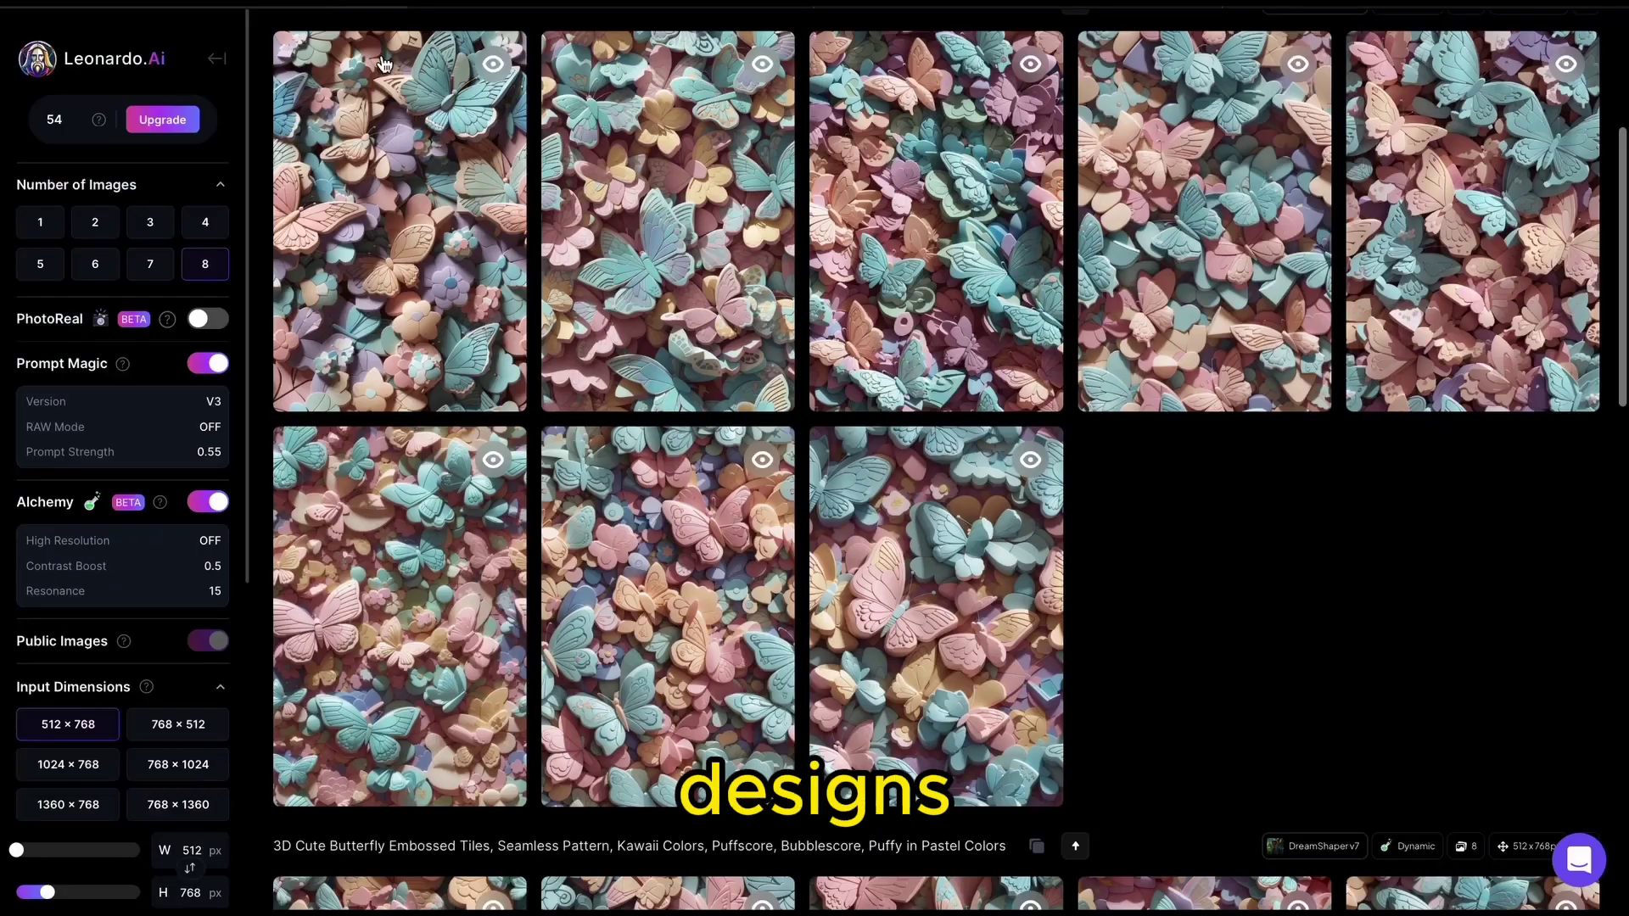
scroll(1222, 593, "down", 3)
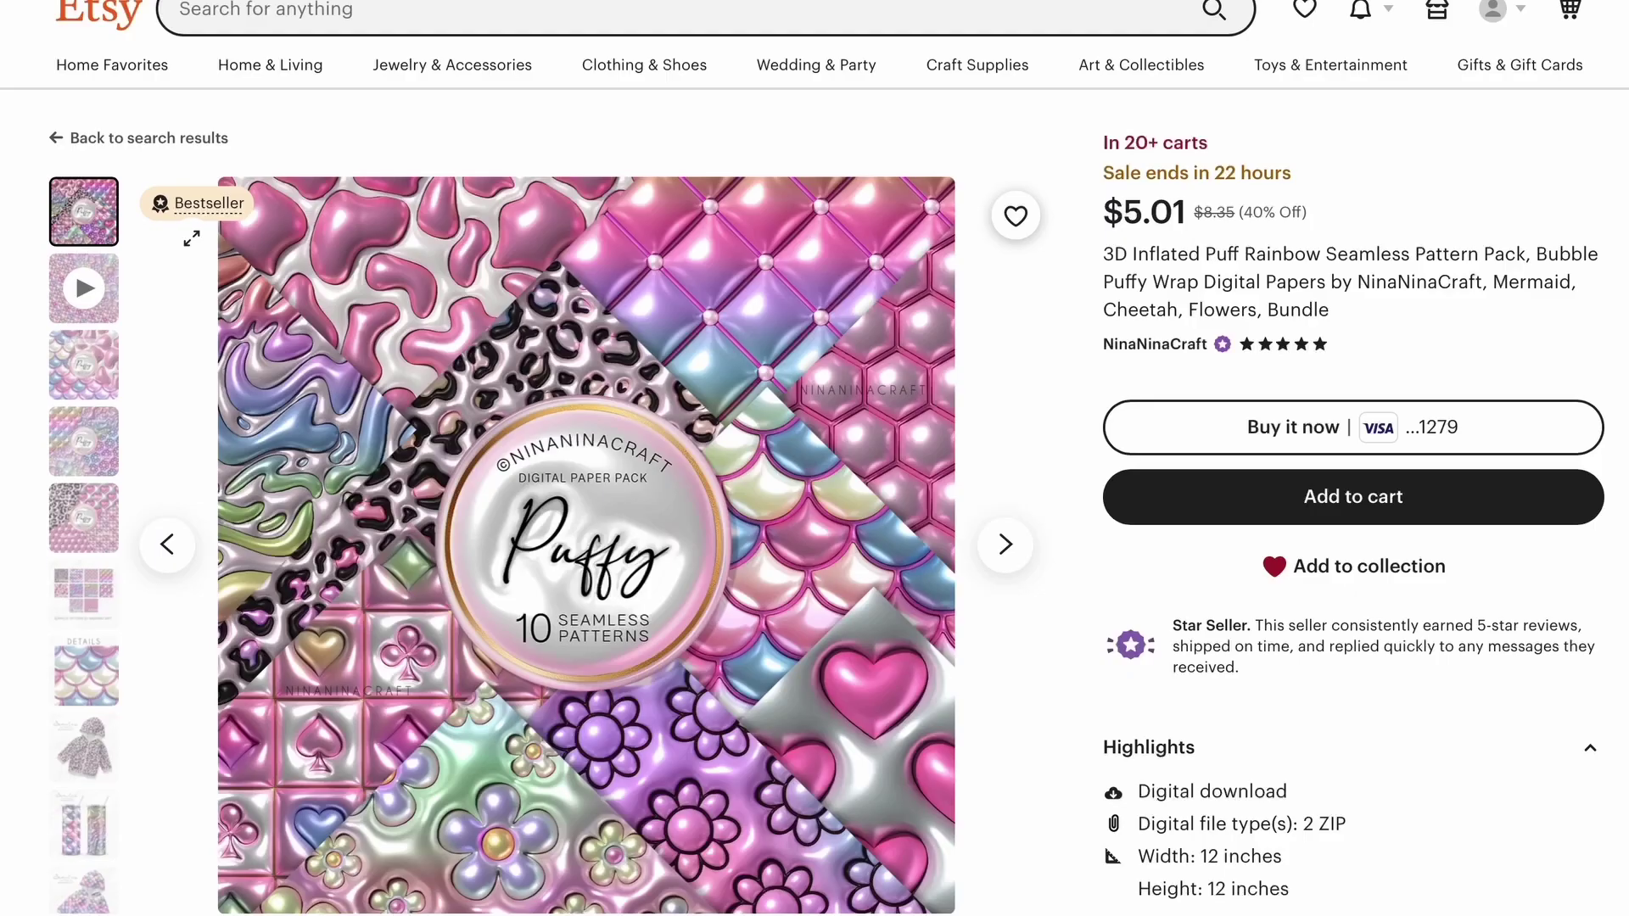
Step: View the pack's quilted, leopard-and-hearts, and next preview images in turn
left_click(83, 450)
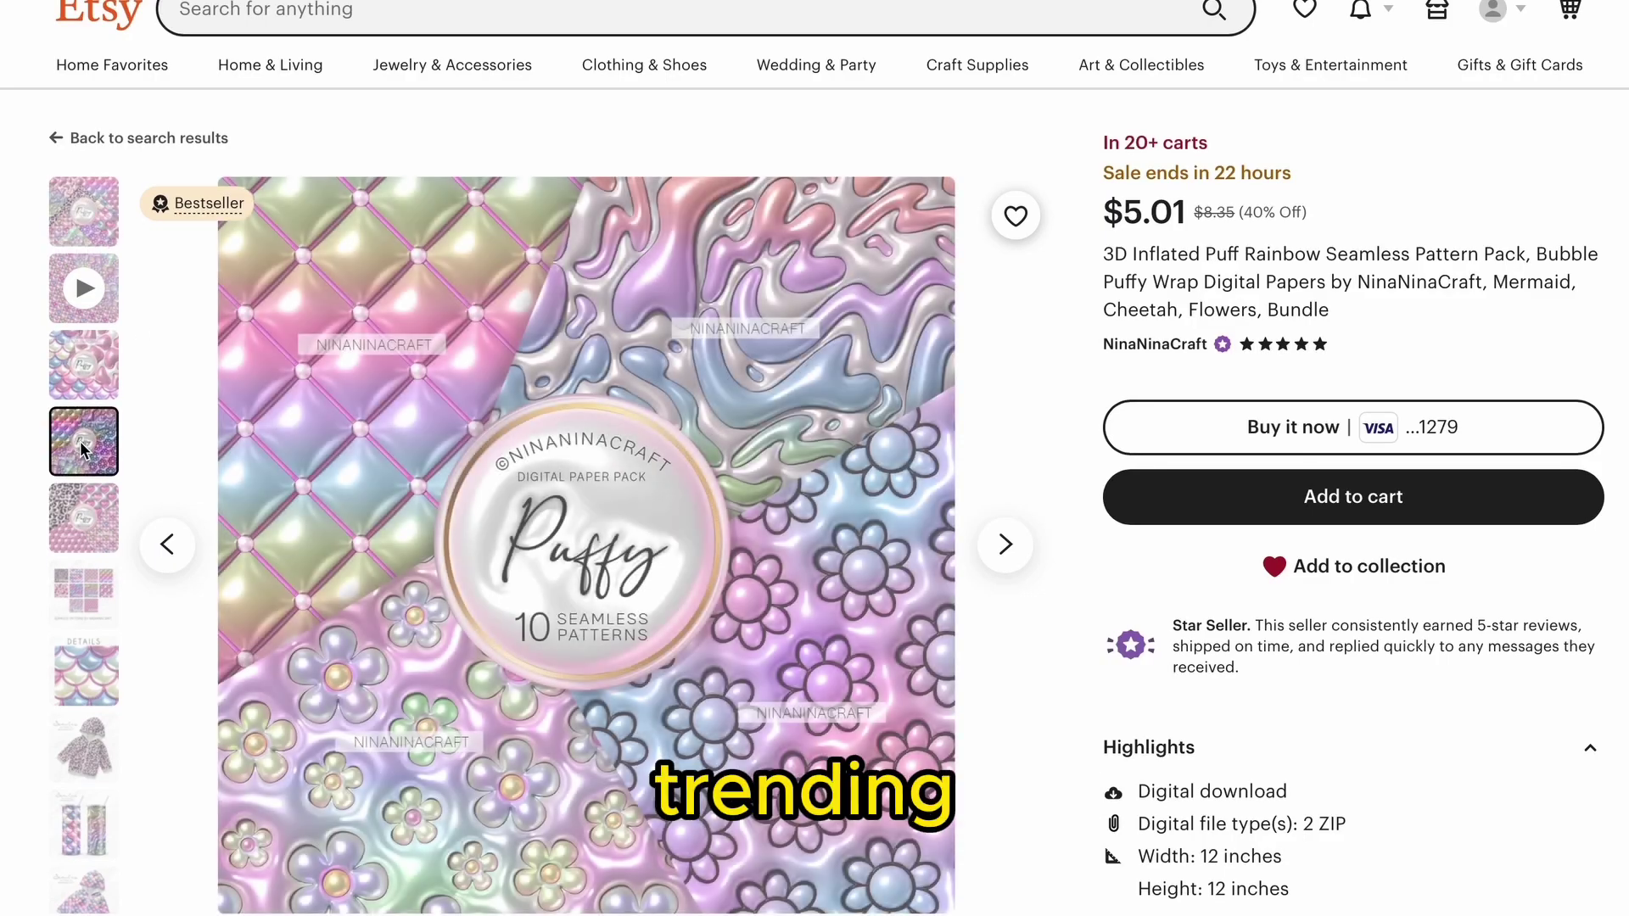
left_click(94, 516)
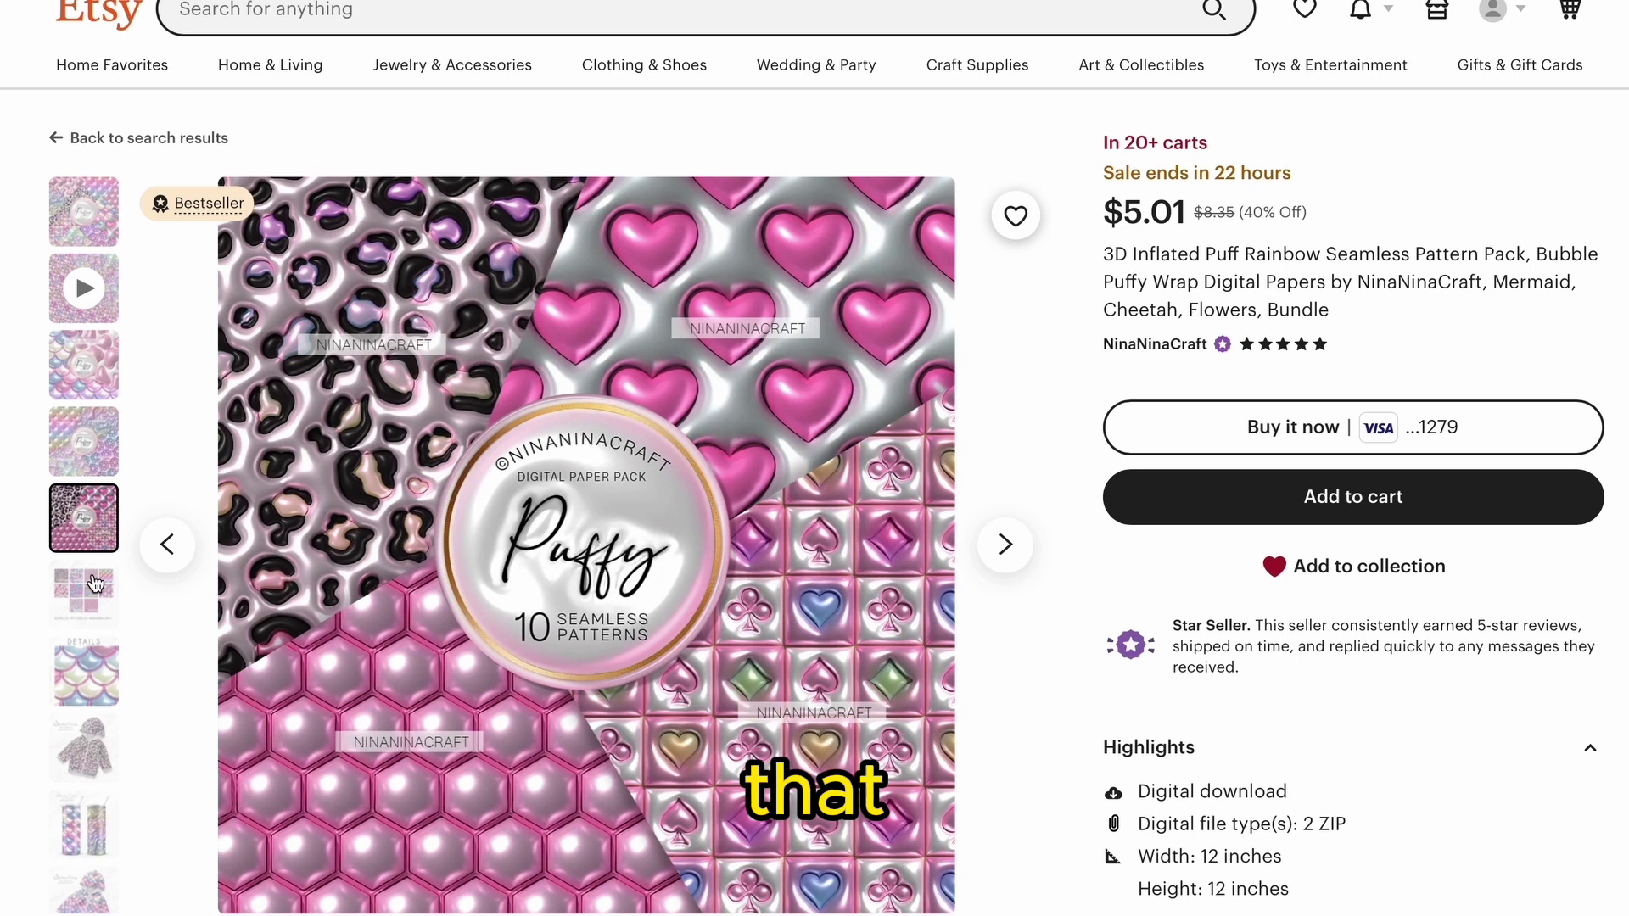
left_click(93, 594)
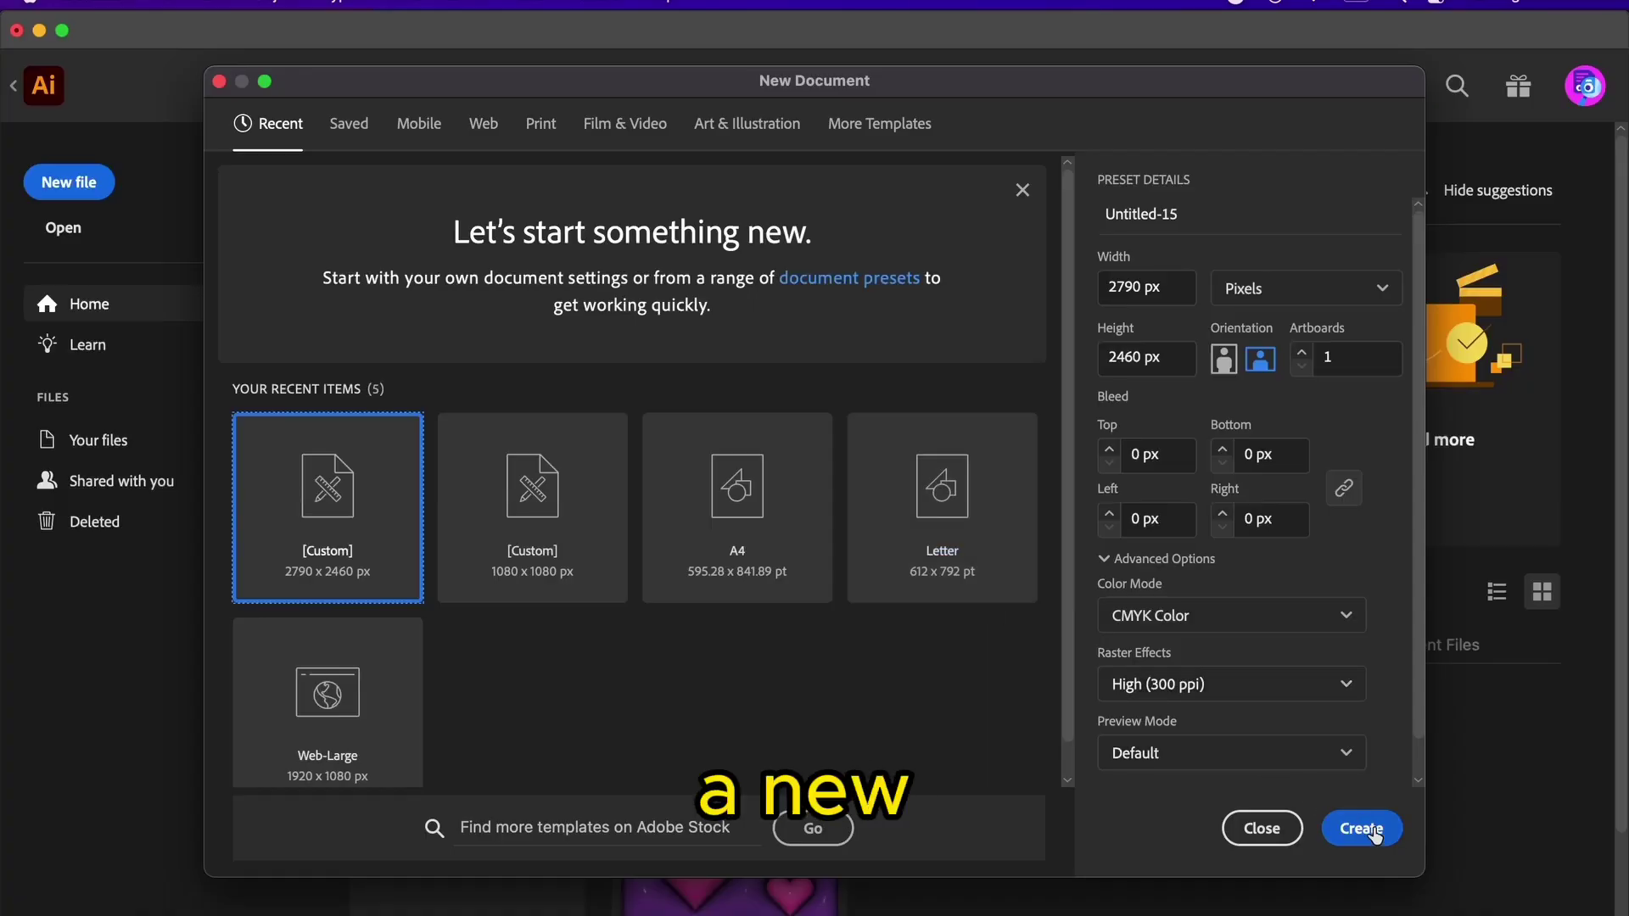
Step: Draw a rectangle covering the whole artboard and fill it deep blue #2851a4
left_click(1361, 828)
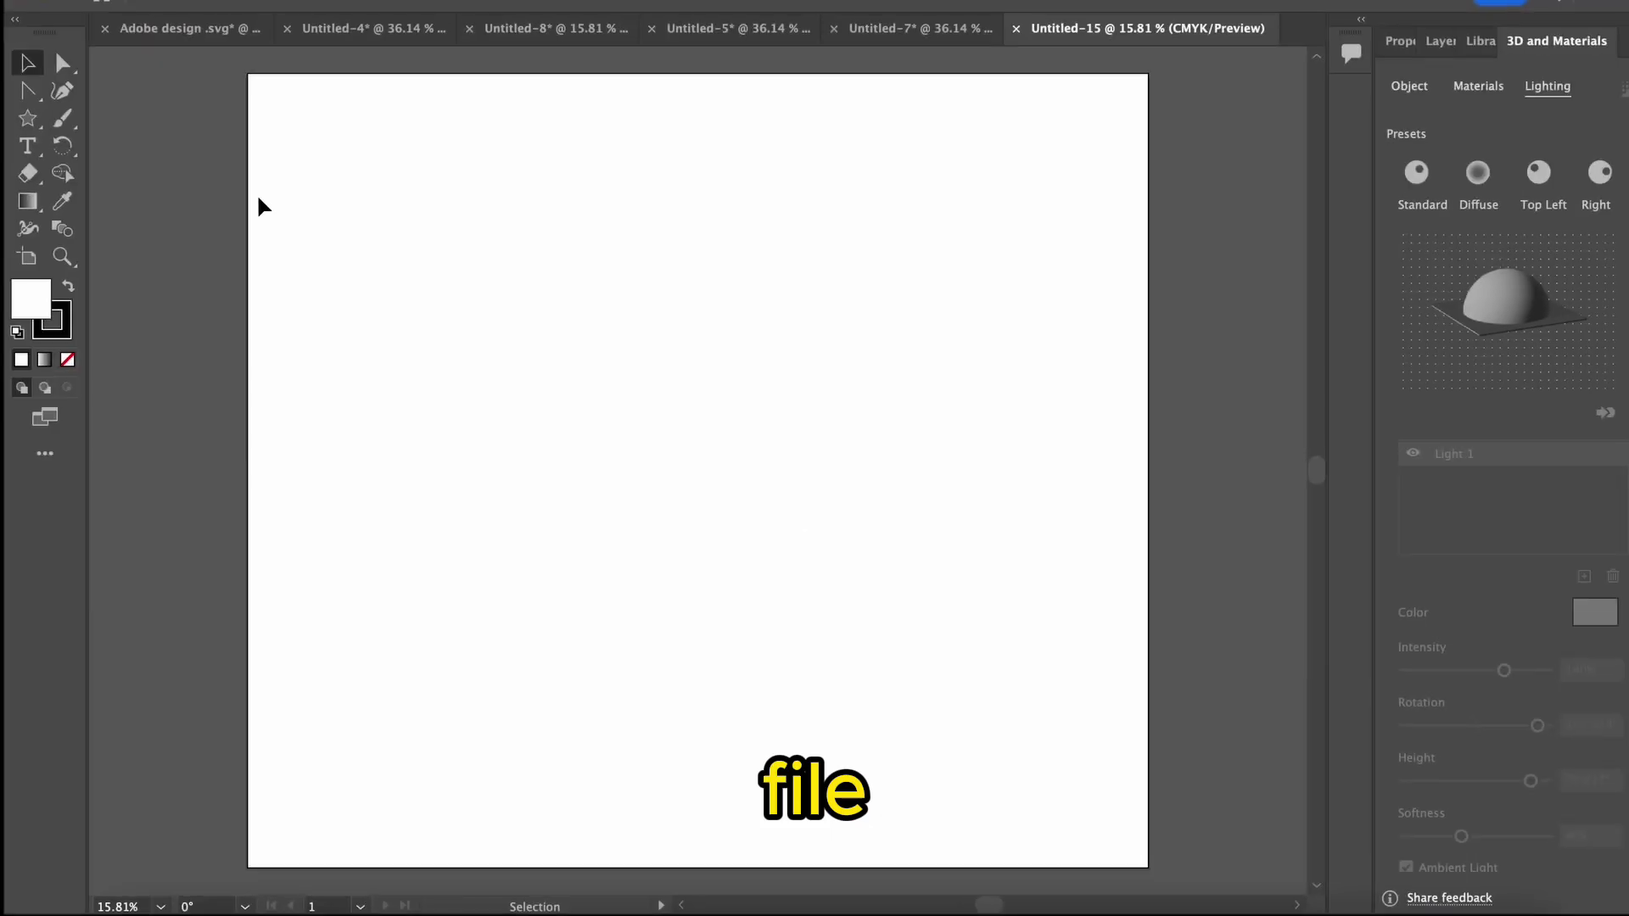
left_click_drag(27, 118, 170, 116)
mouse_move(247, 73)
left_mouse_down()
mouse_move(1028, 711)
mouse_move(1149, 865)
left_mouse_up()
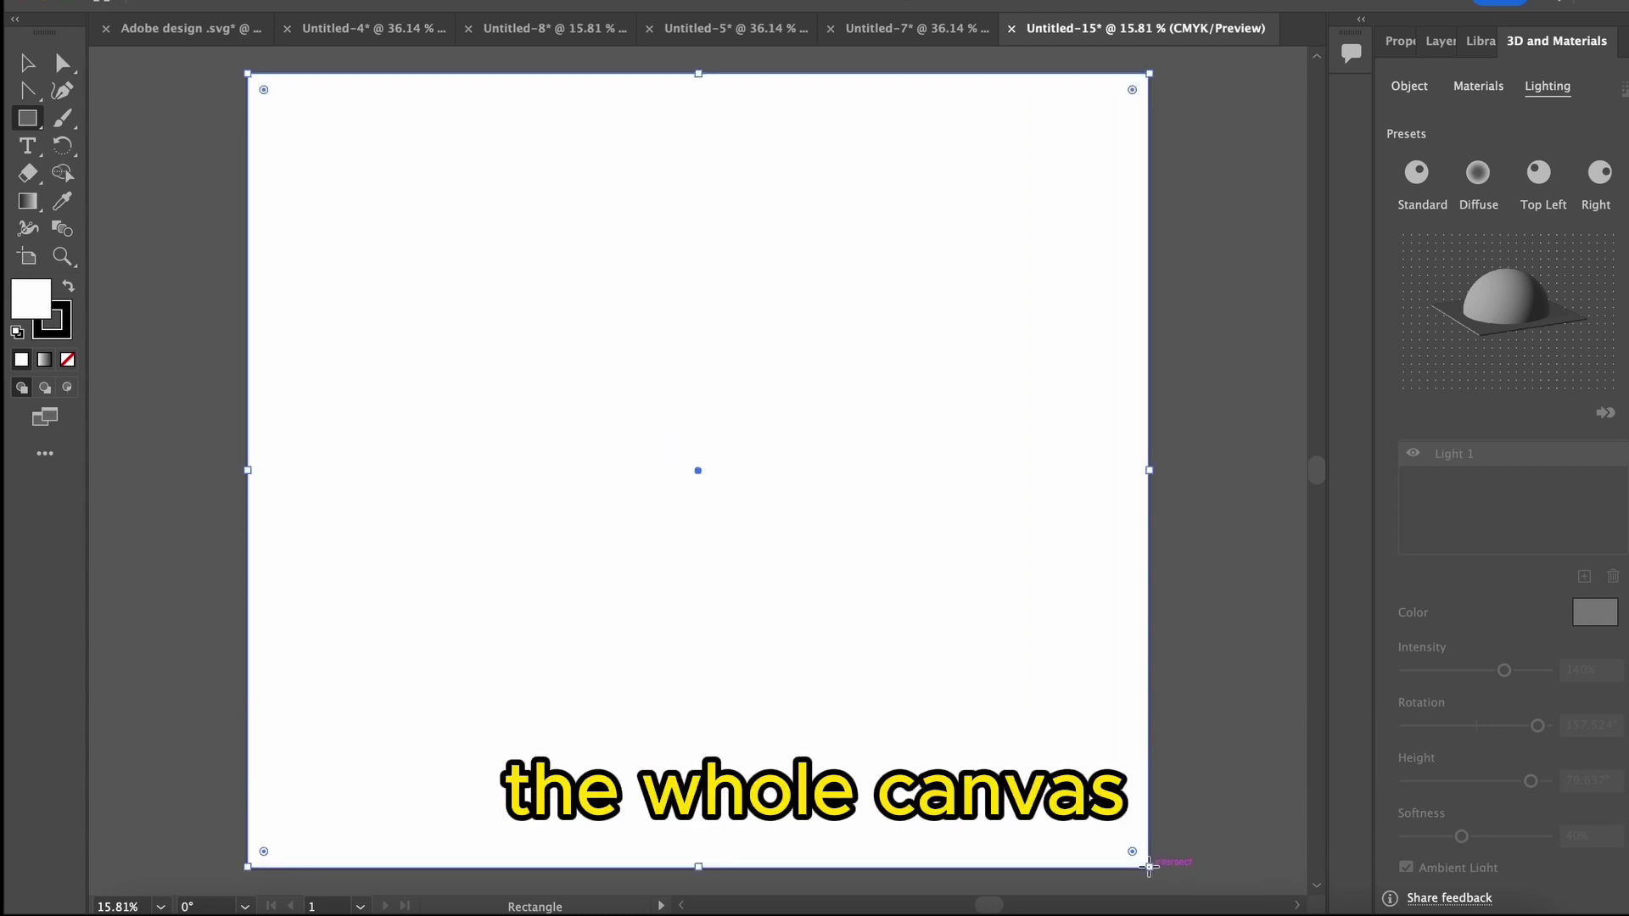
key("F6")
left_click_drag(1163, 292, 1189, 288)
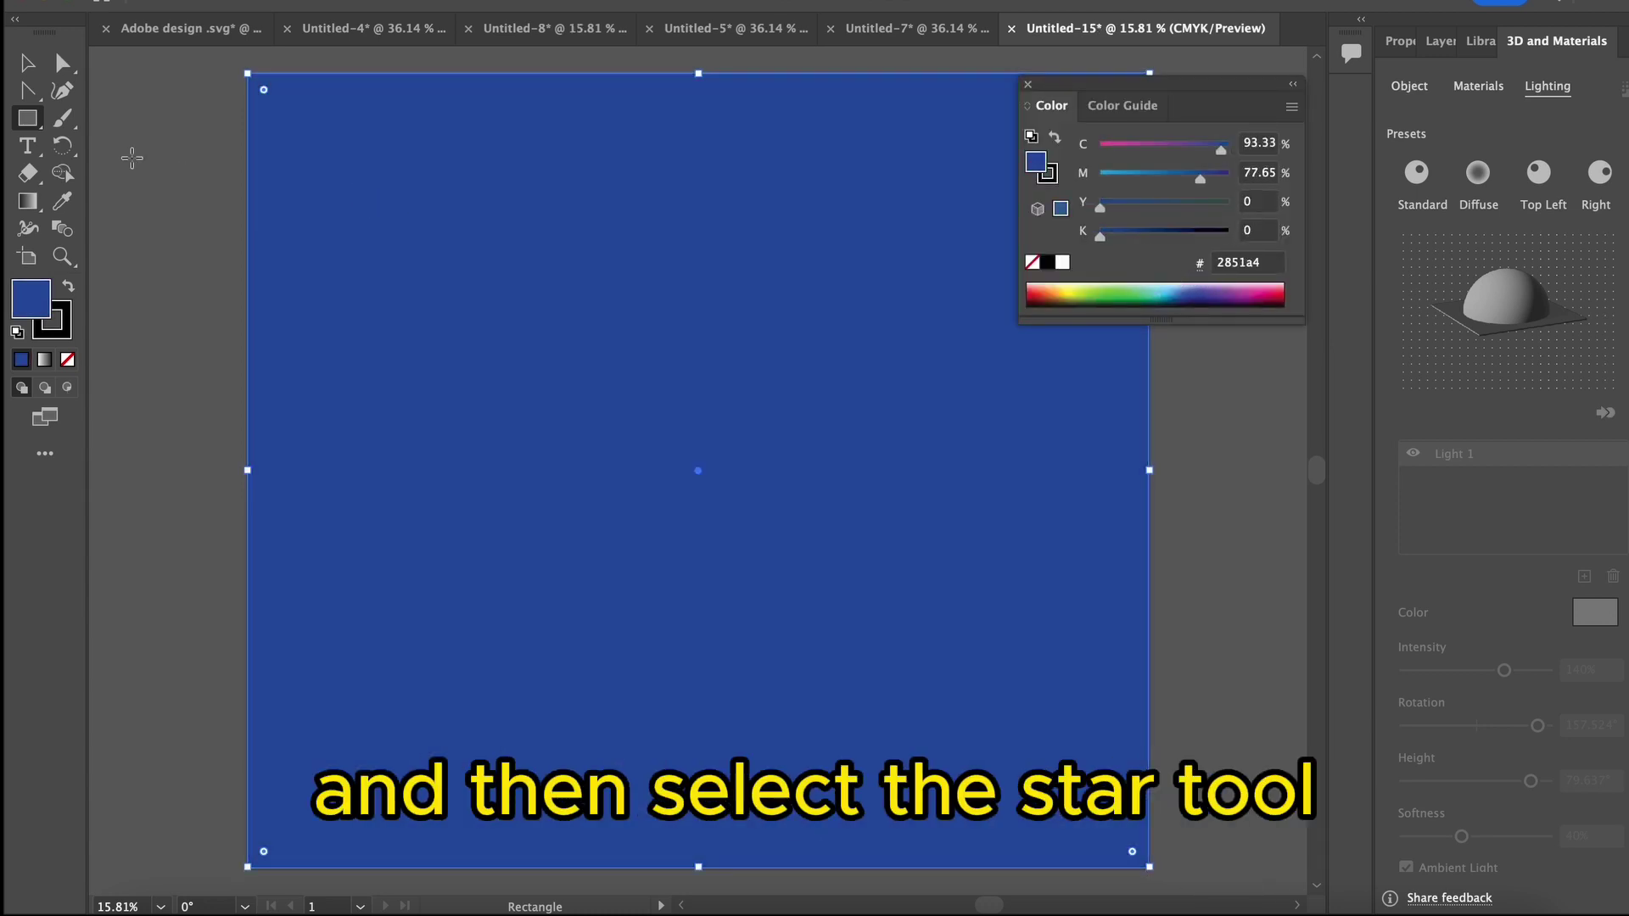
Step: Draw yellow-green #d4de25 stars over the background, then select everything
left_click_drag(27, 118, 127, 200)
mouse_move(451, 320)
left_mouse_down()
mouse_move(536, 365)
mouse_move(553, 458)
left_mouse_up()
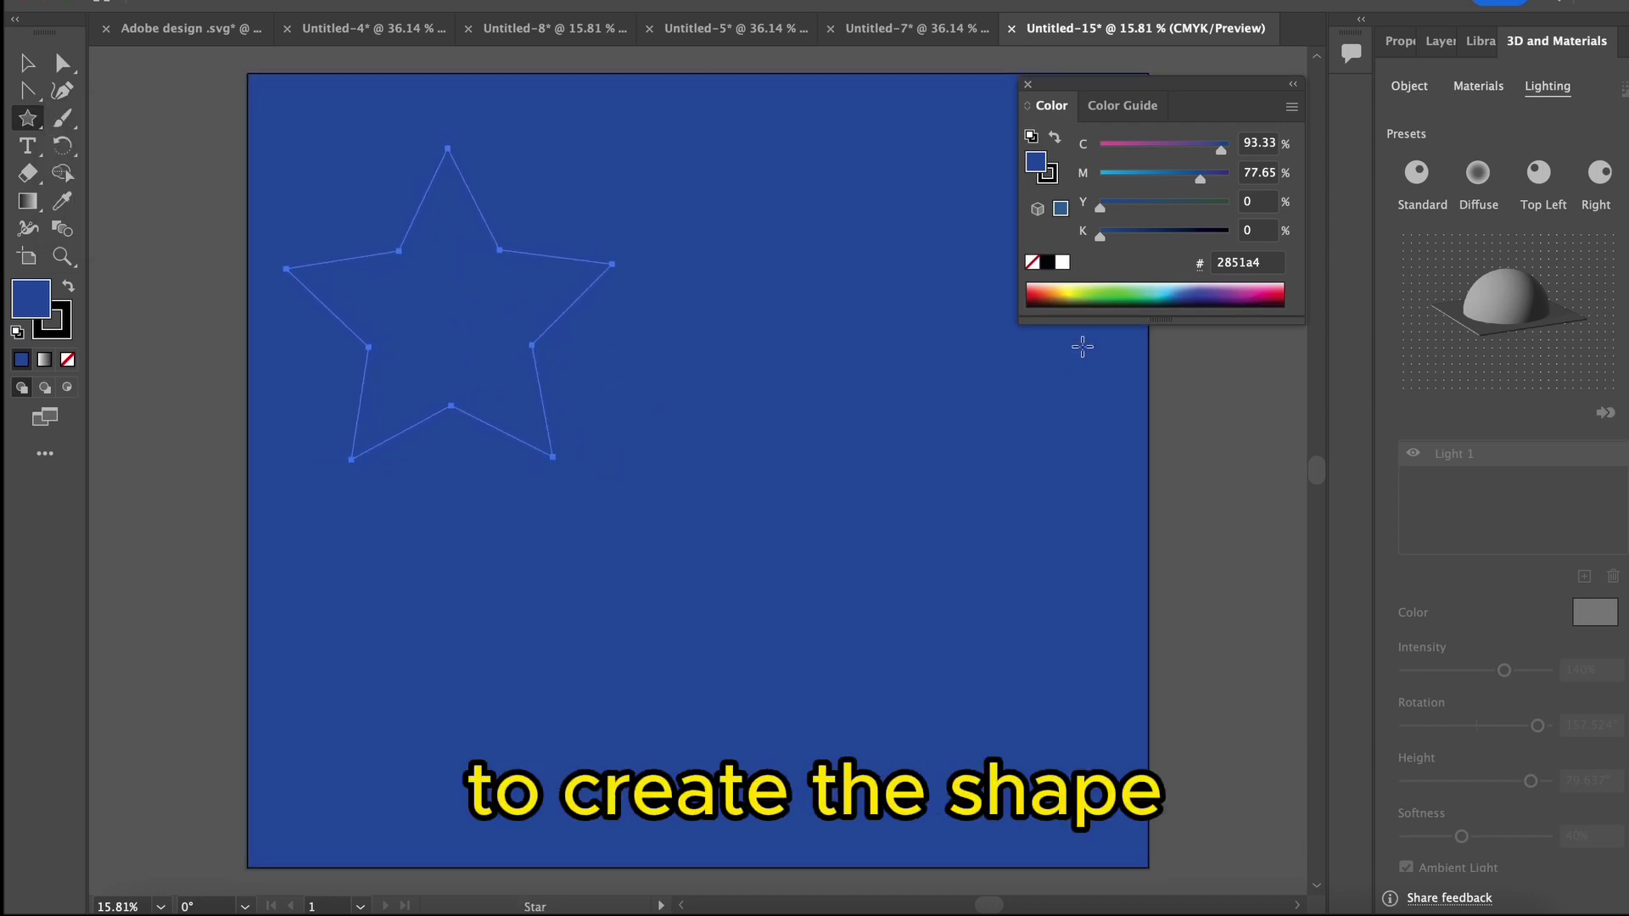
left_click(1075, 294)
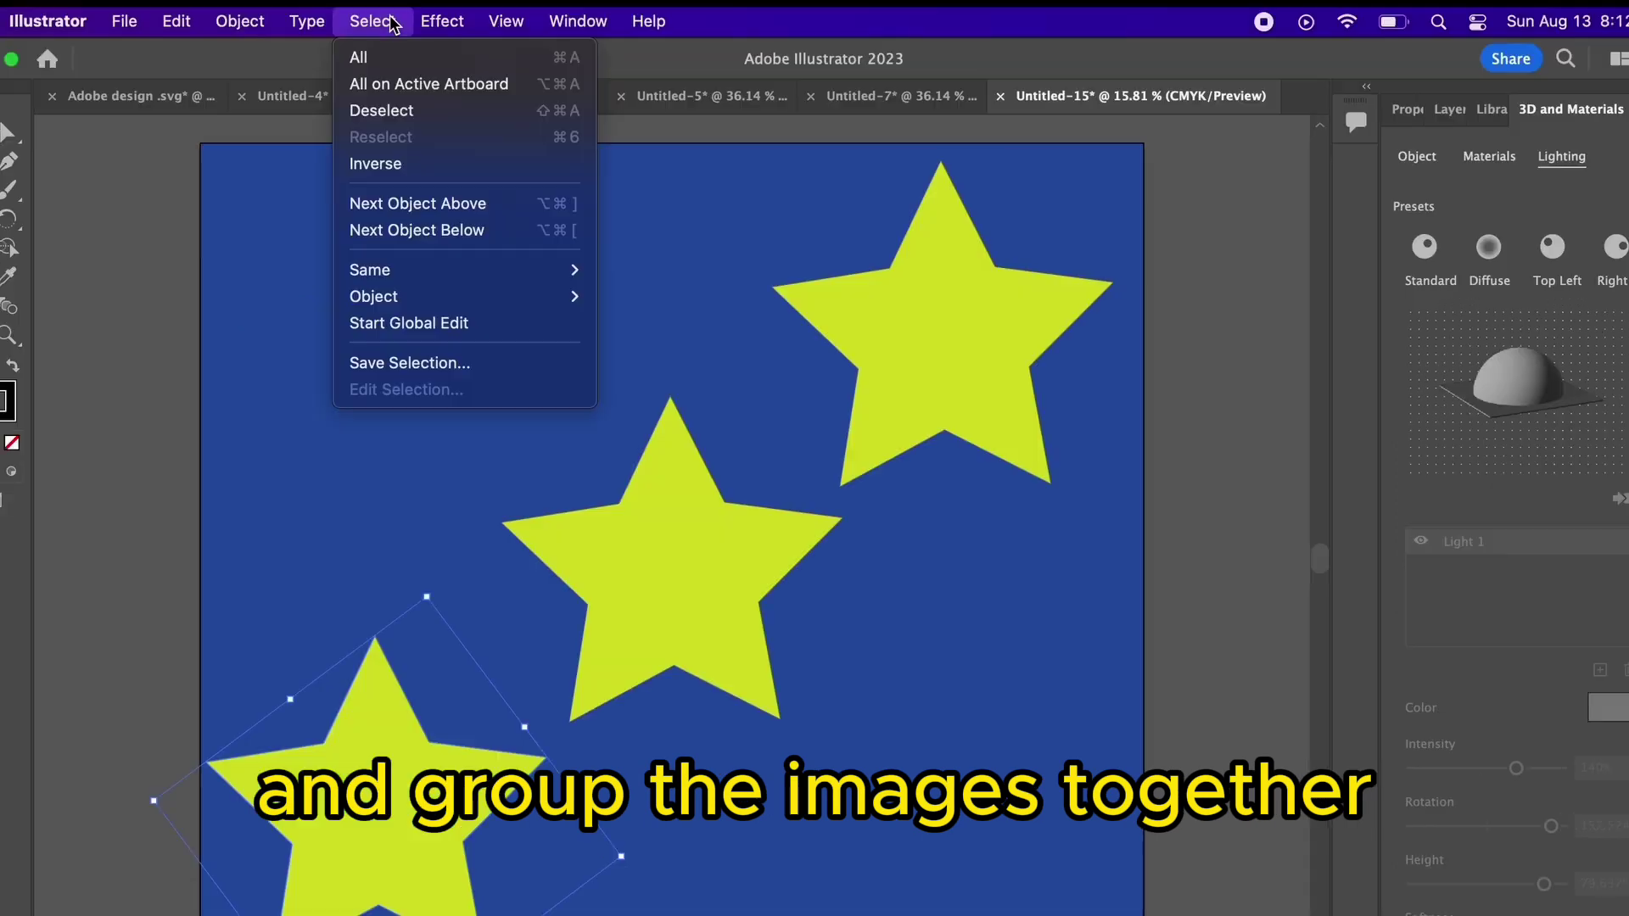
left_click(353, 54)
left_click(241, 21)
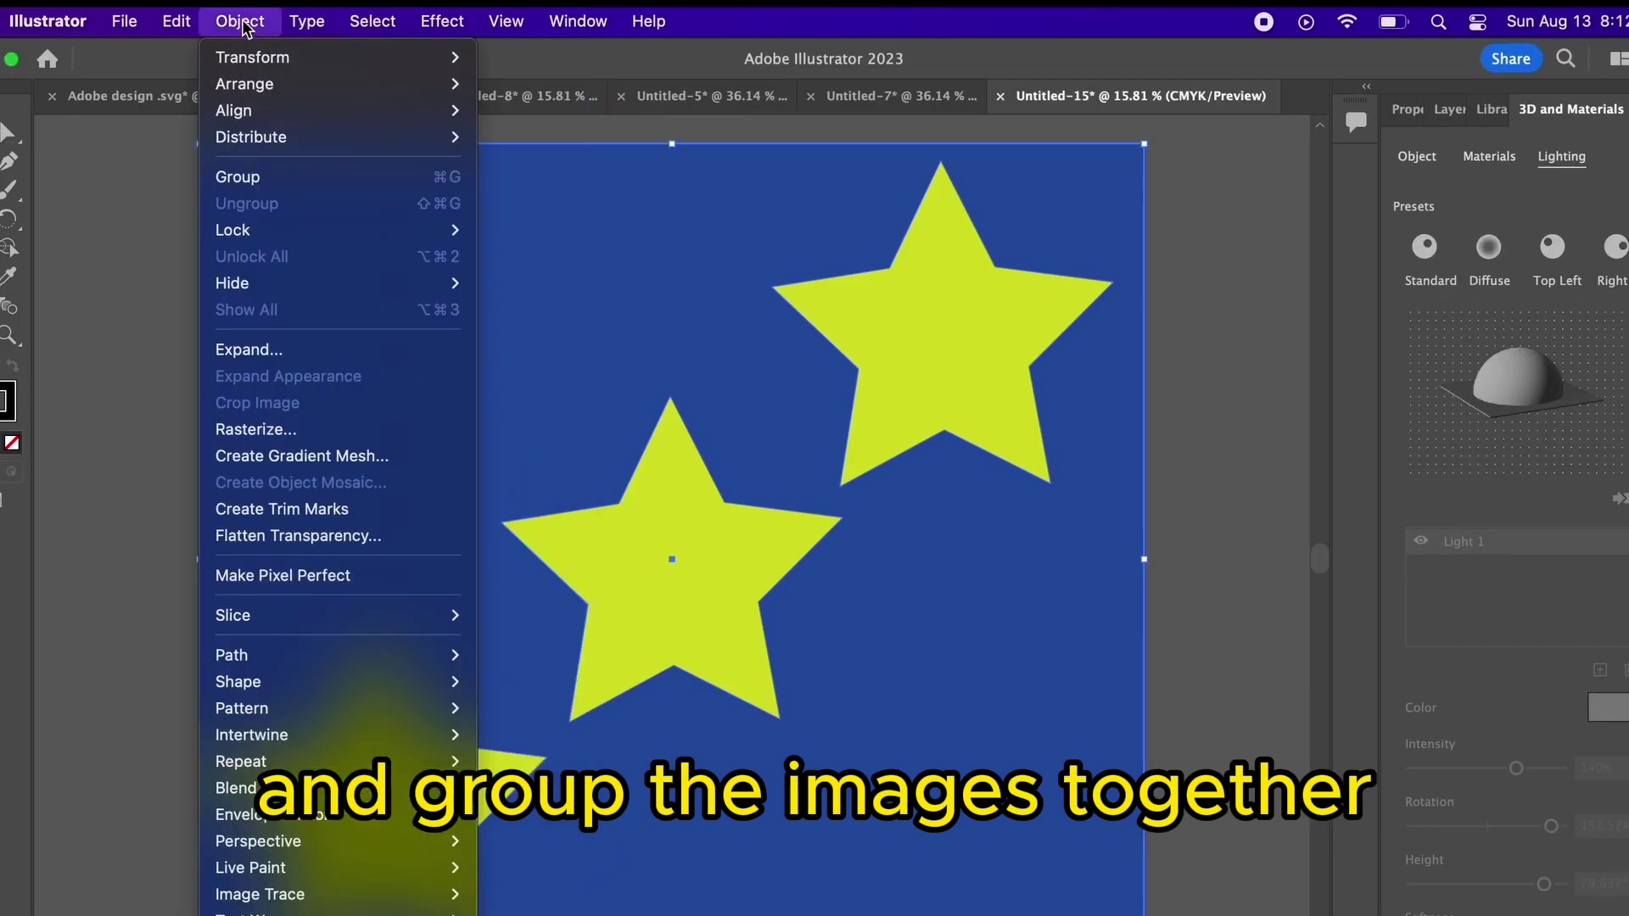
Step: Group the artwork, apply 3D Inflate, lower Roughness and raise light Intensity
left_click(263, 177)
left_click(440, 23)
mouse_move(512, 197)
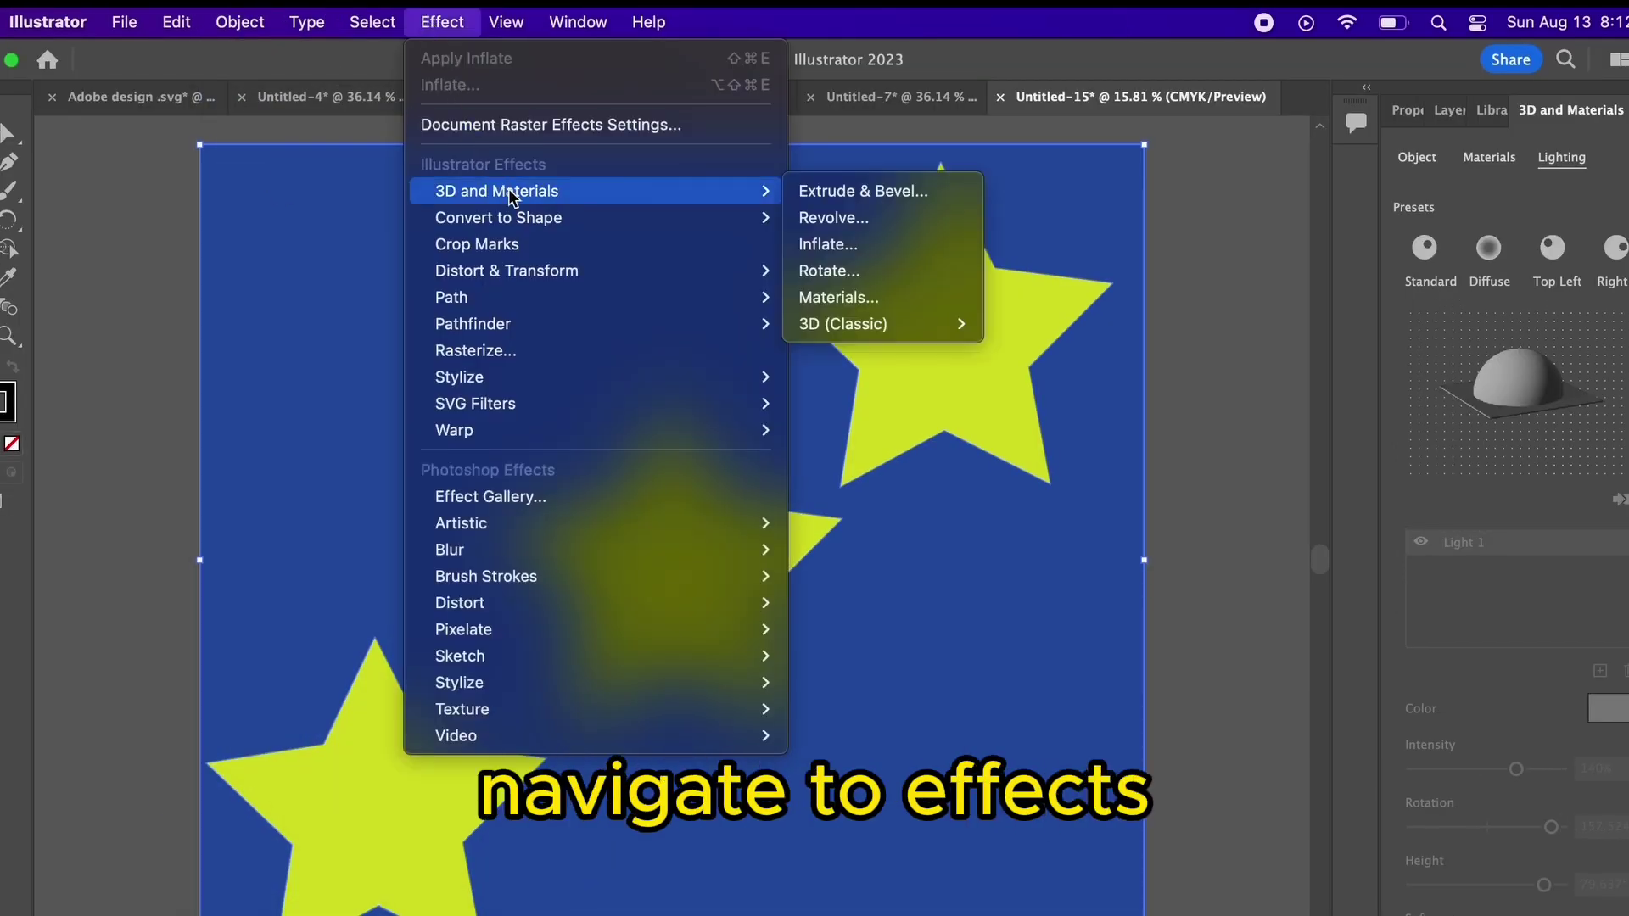
left_click(863, 252)
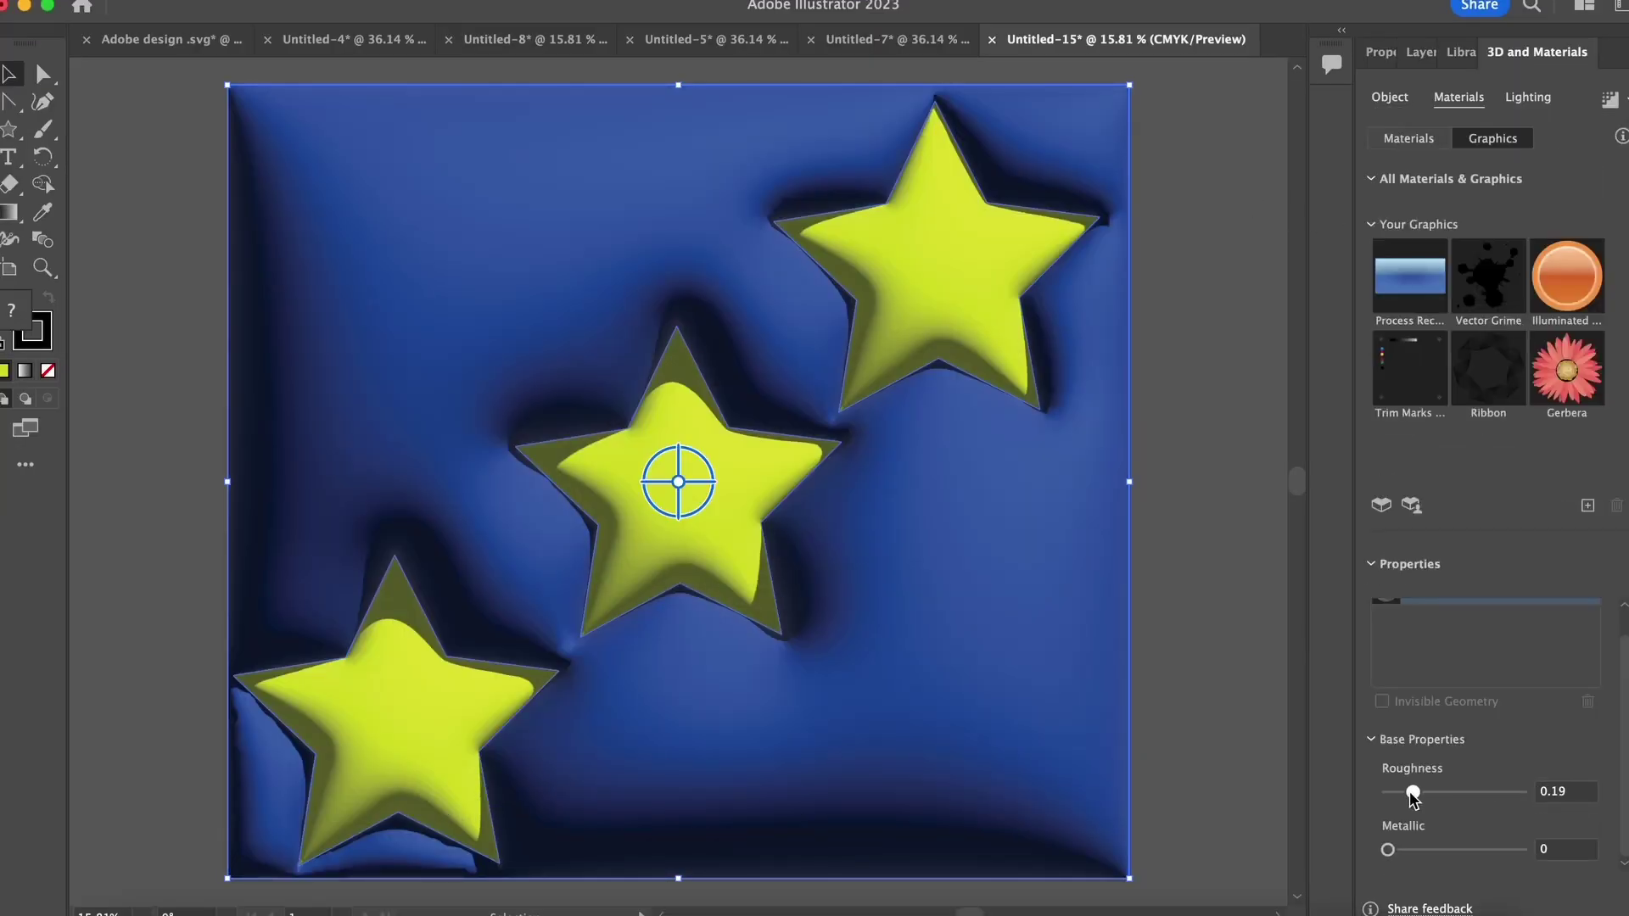
left_click_drag(1412, 793, 1389, 793)
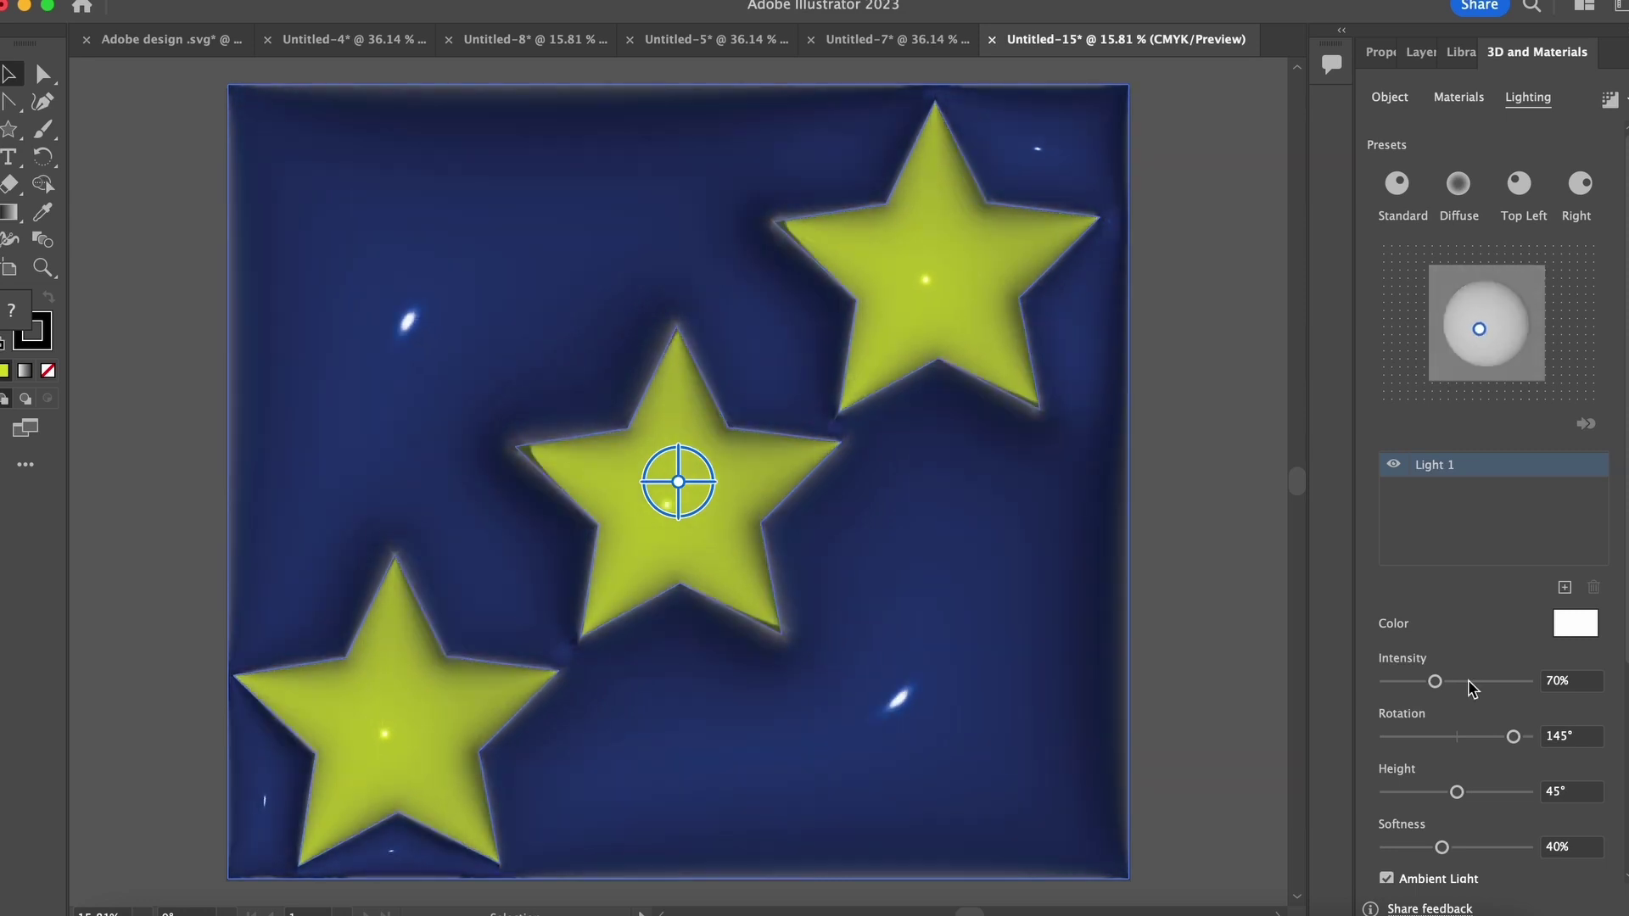
left_click_drag(1472, 689, 1490, 691)
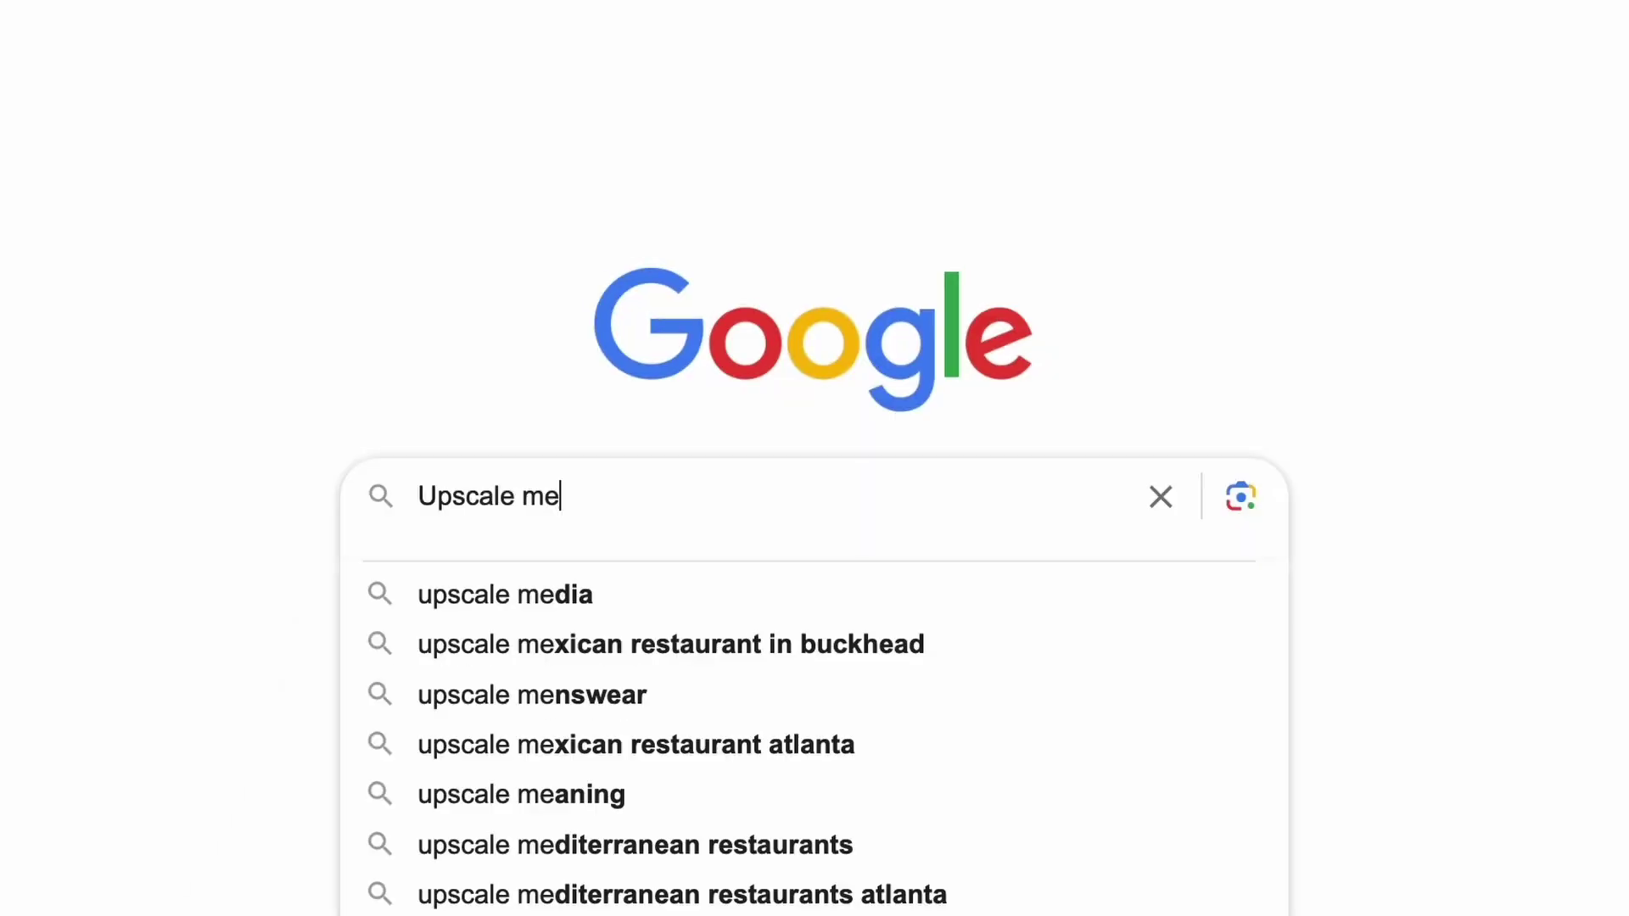
Step: Set the floral pattern's upscale factor to 4x, giving 1800 × 1800
type("dia")
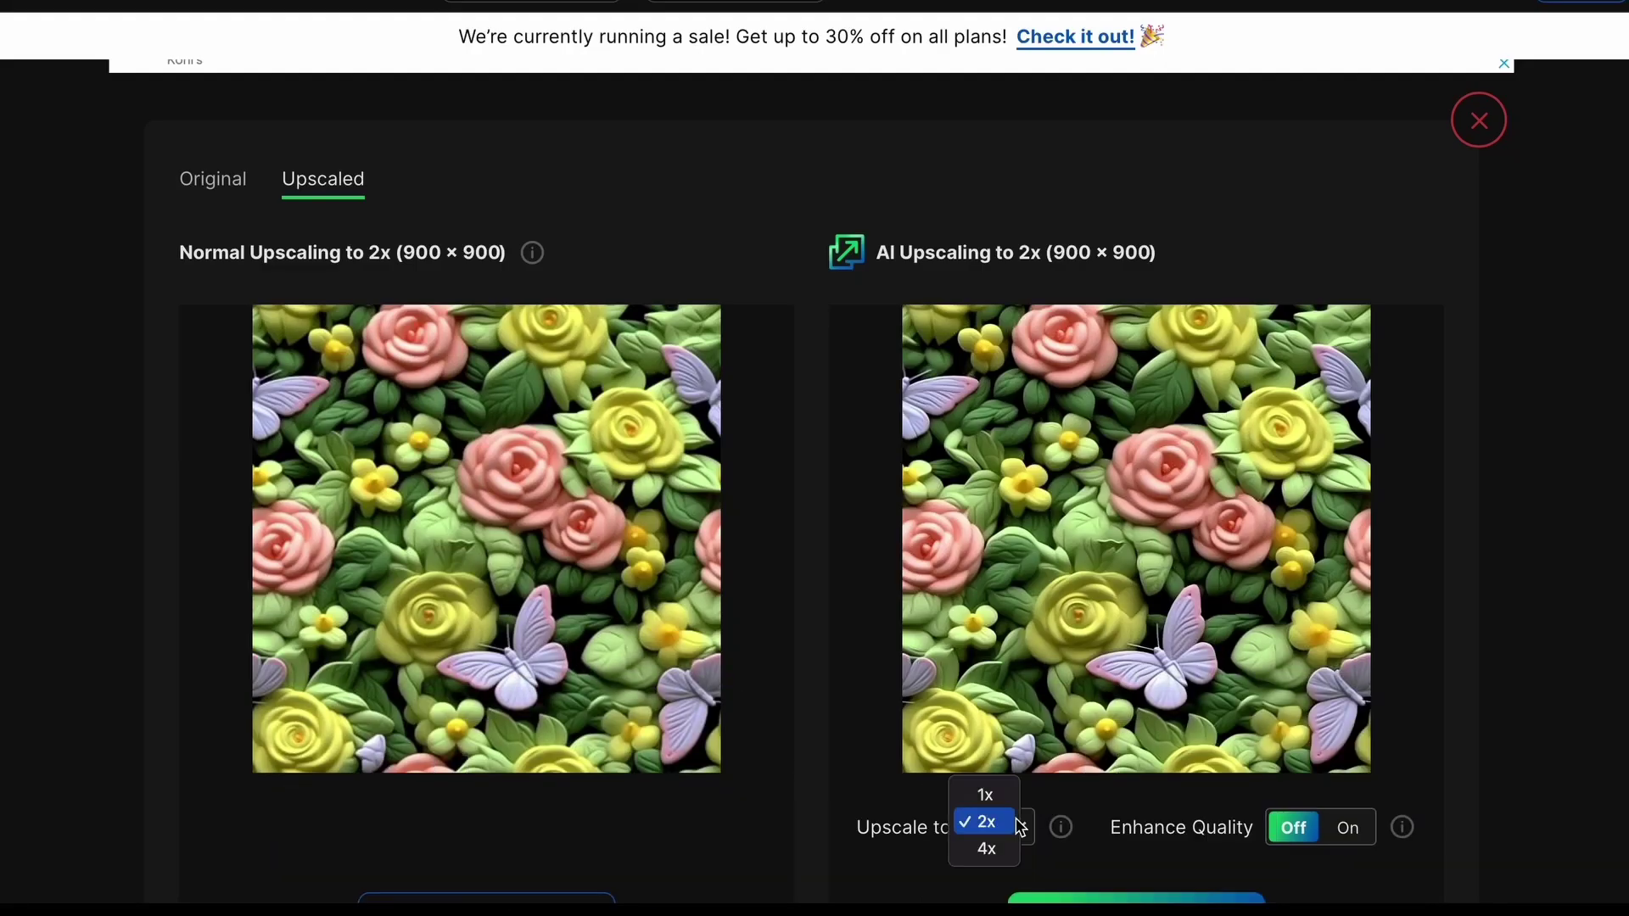
left_click(986, 849)
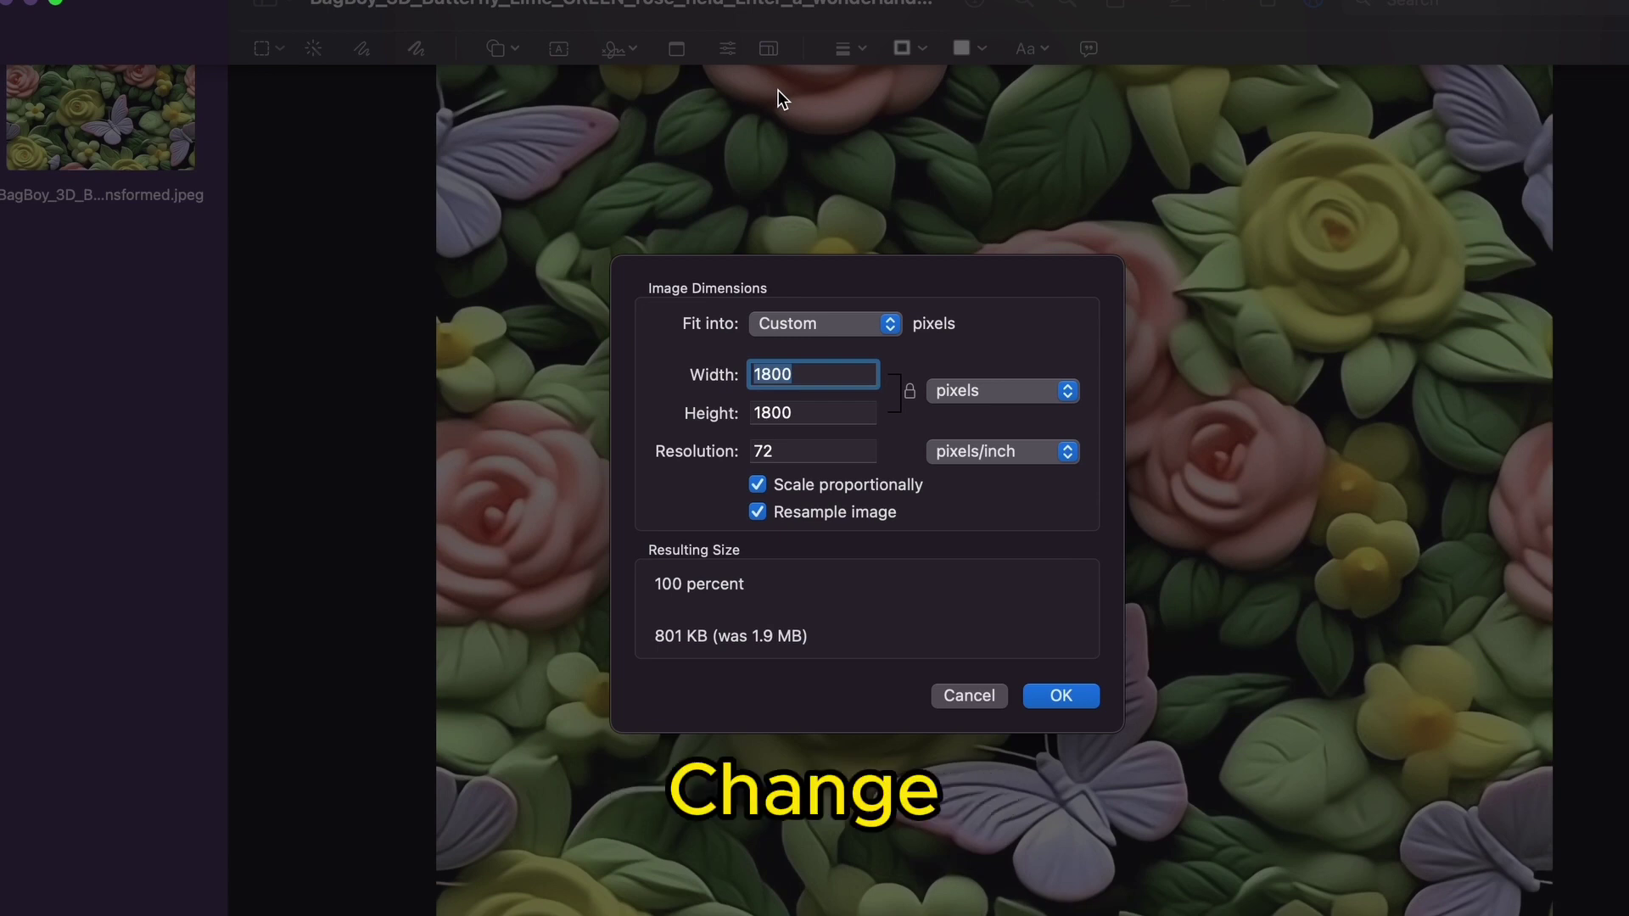
Step: Set width to 2790 pixels, turn off proportional scaling, and change the height to 2460
type("2790")
left_click(757, 485)
double_click(816, 413)
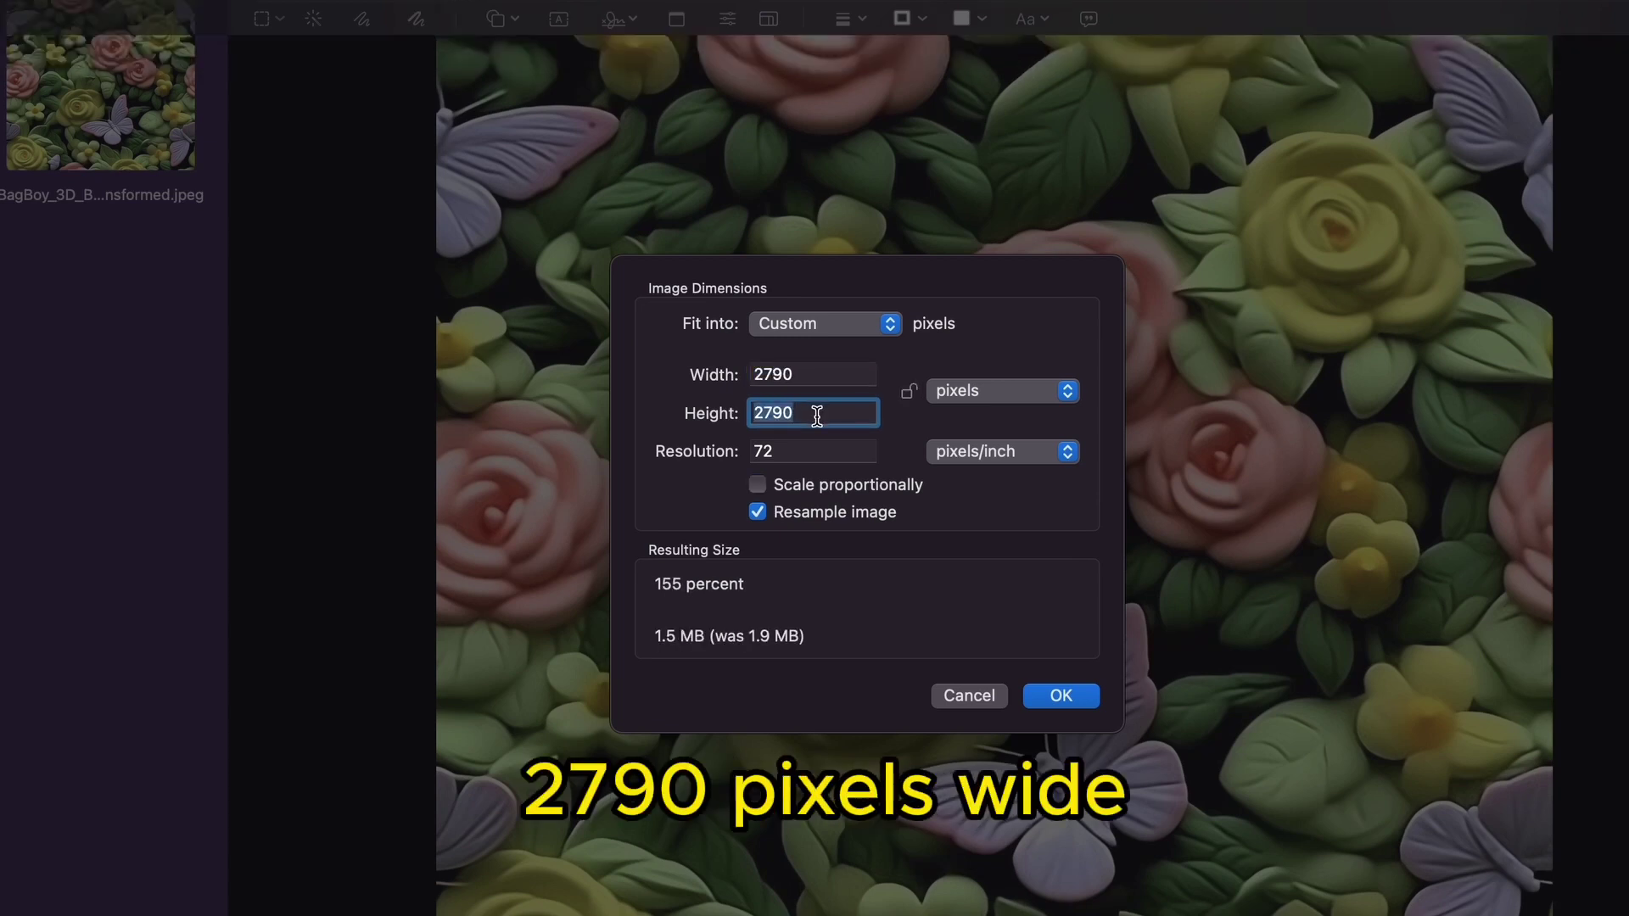
type("24")
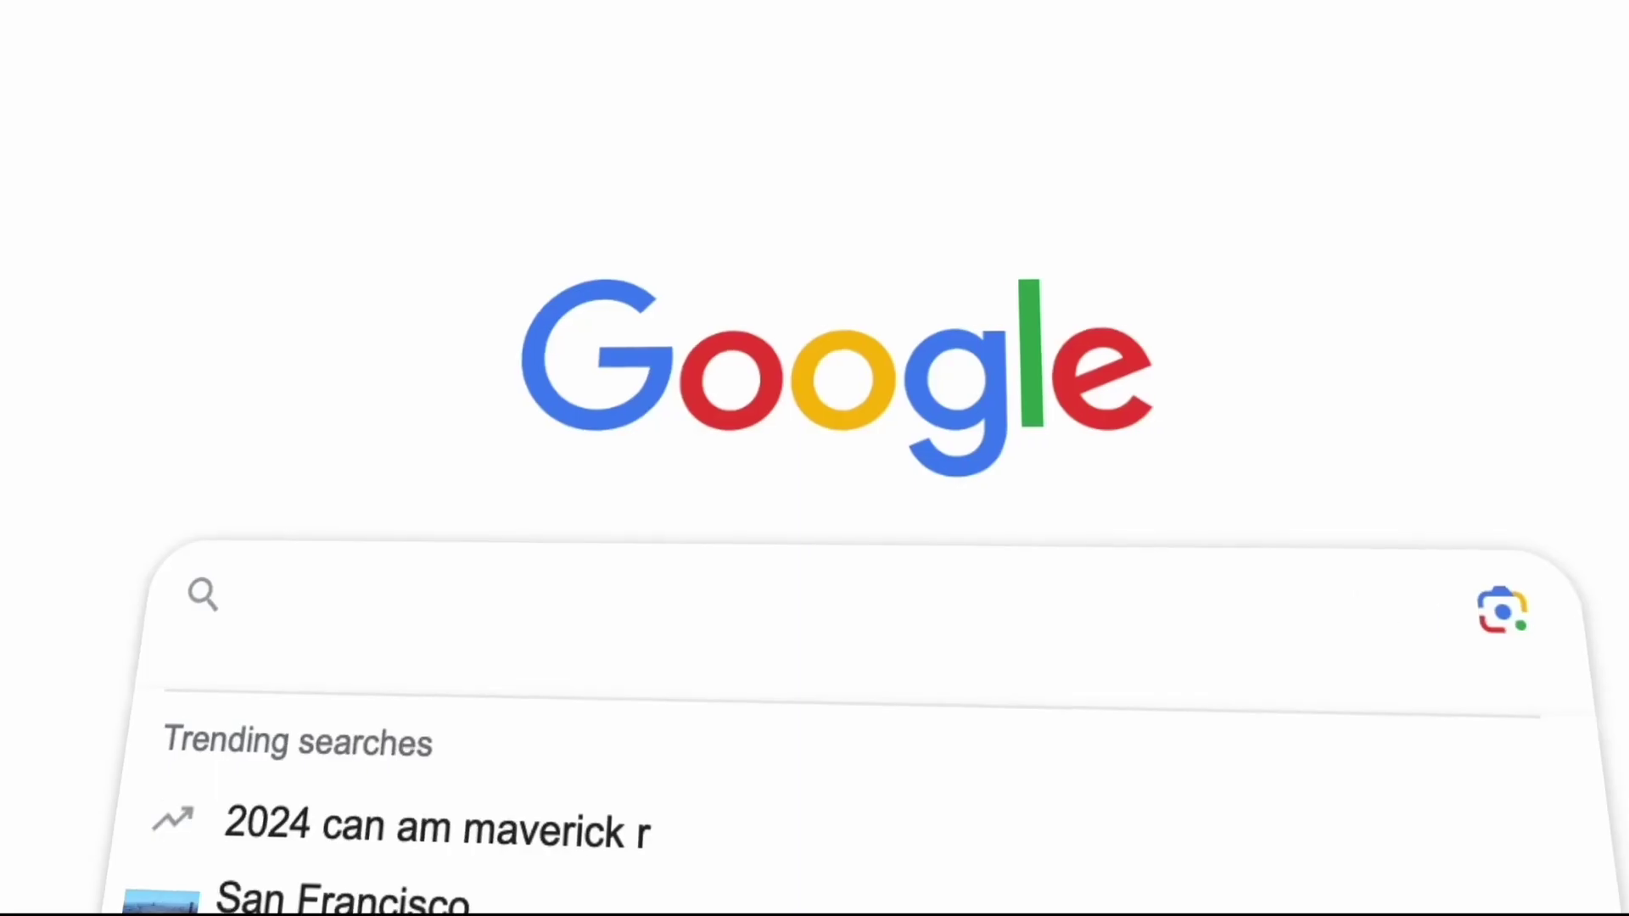
Step: Search Creative Fabrica for '20 oz skinny tumbler mockup' and open the autumn tumbler mockup
type("Mockup defin")
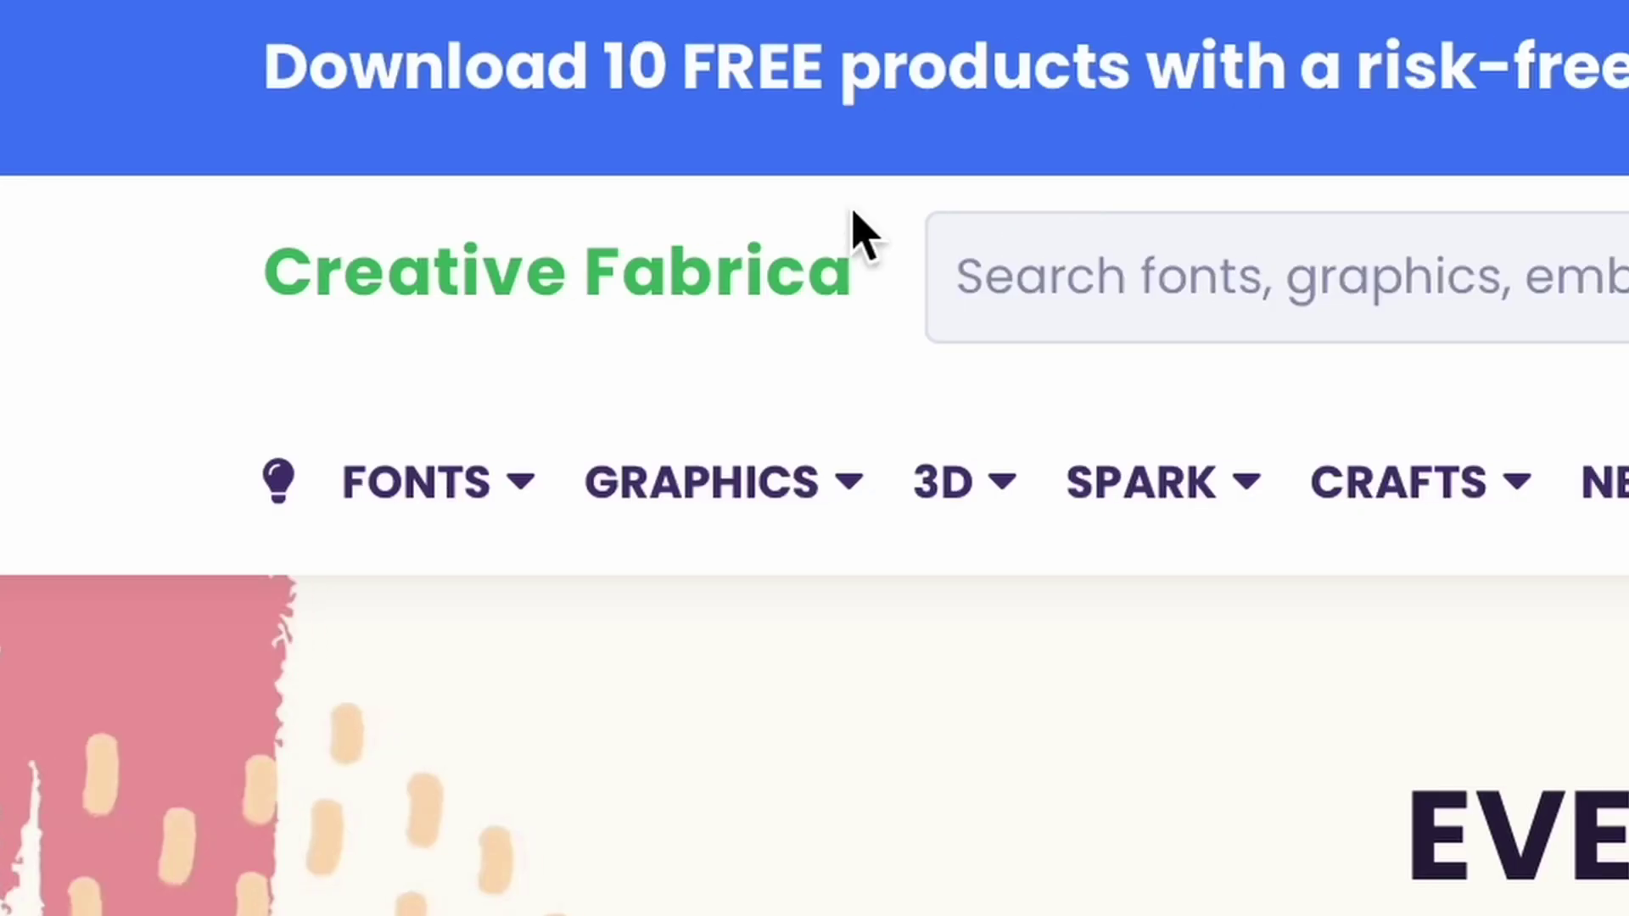
type("20 oz skinny tumbler mockup")
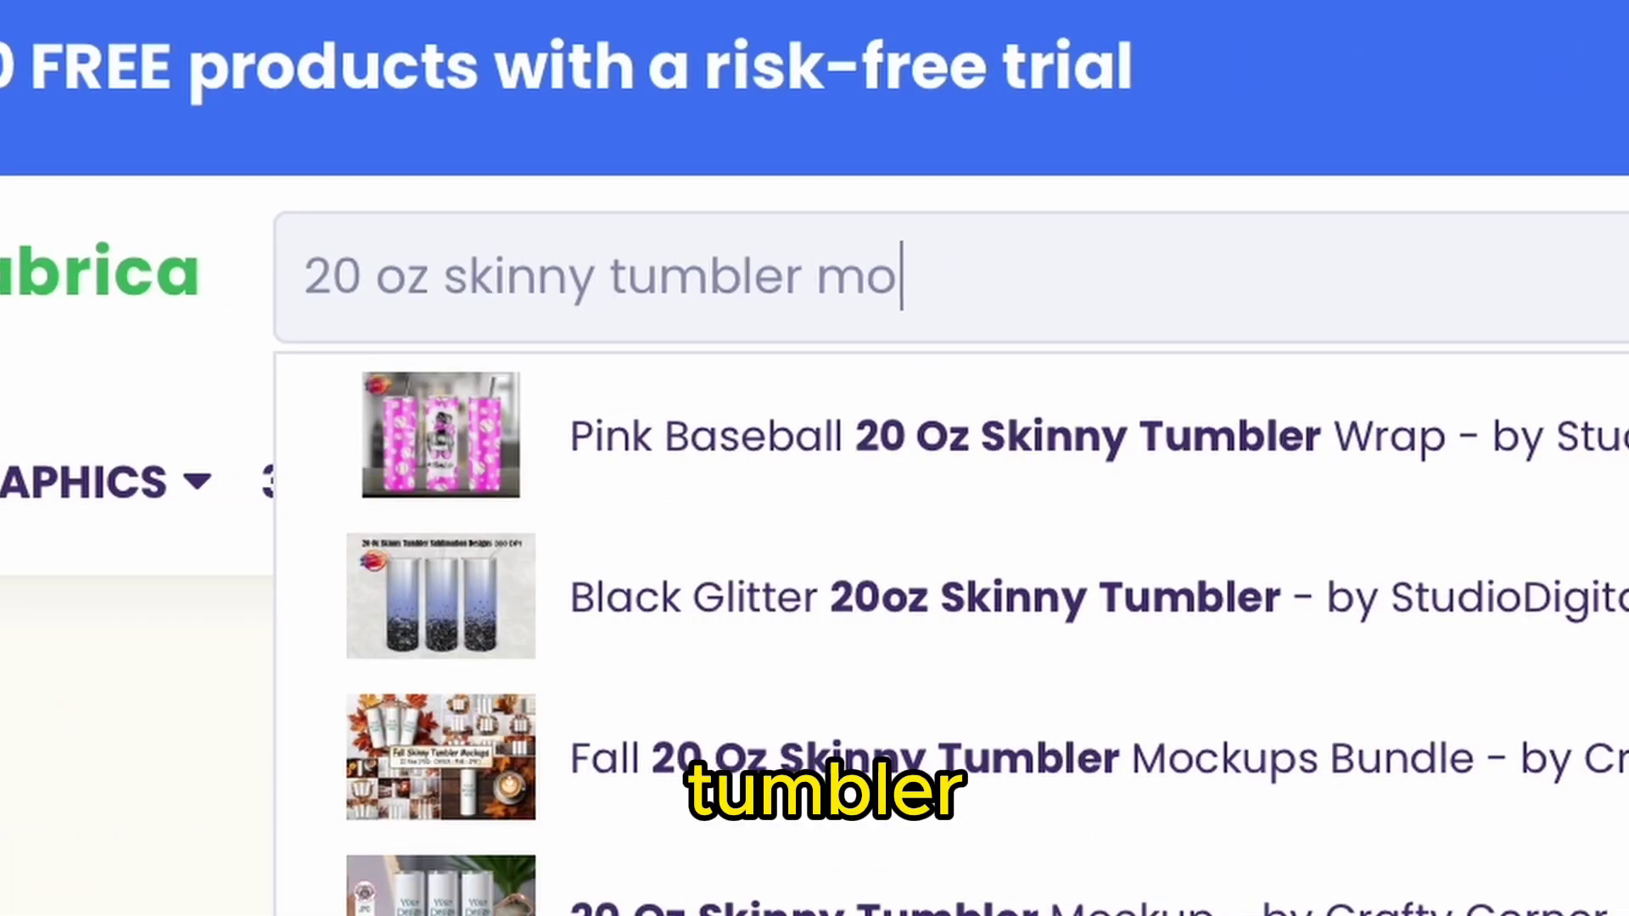
key("Return")
scroll(743, 371, "down", 5)
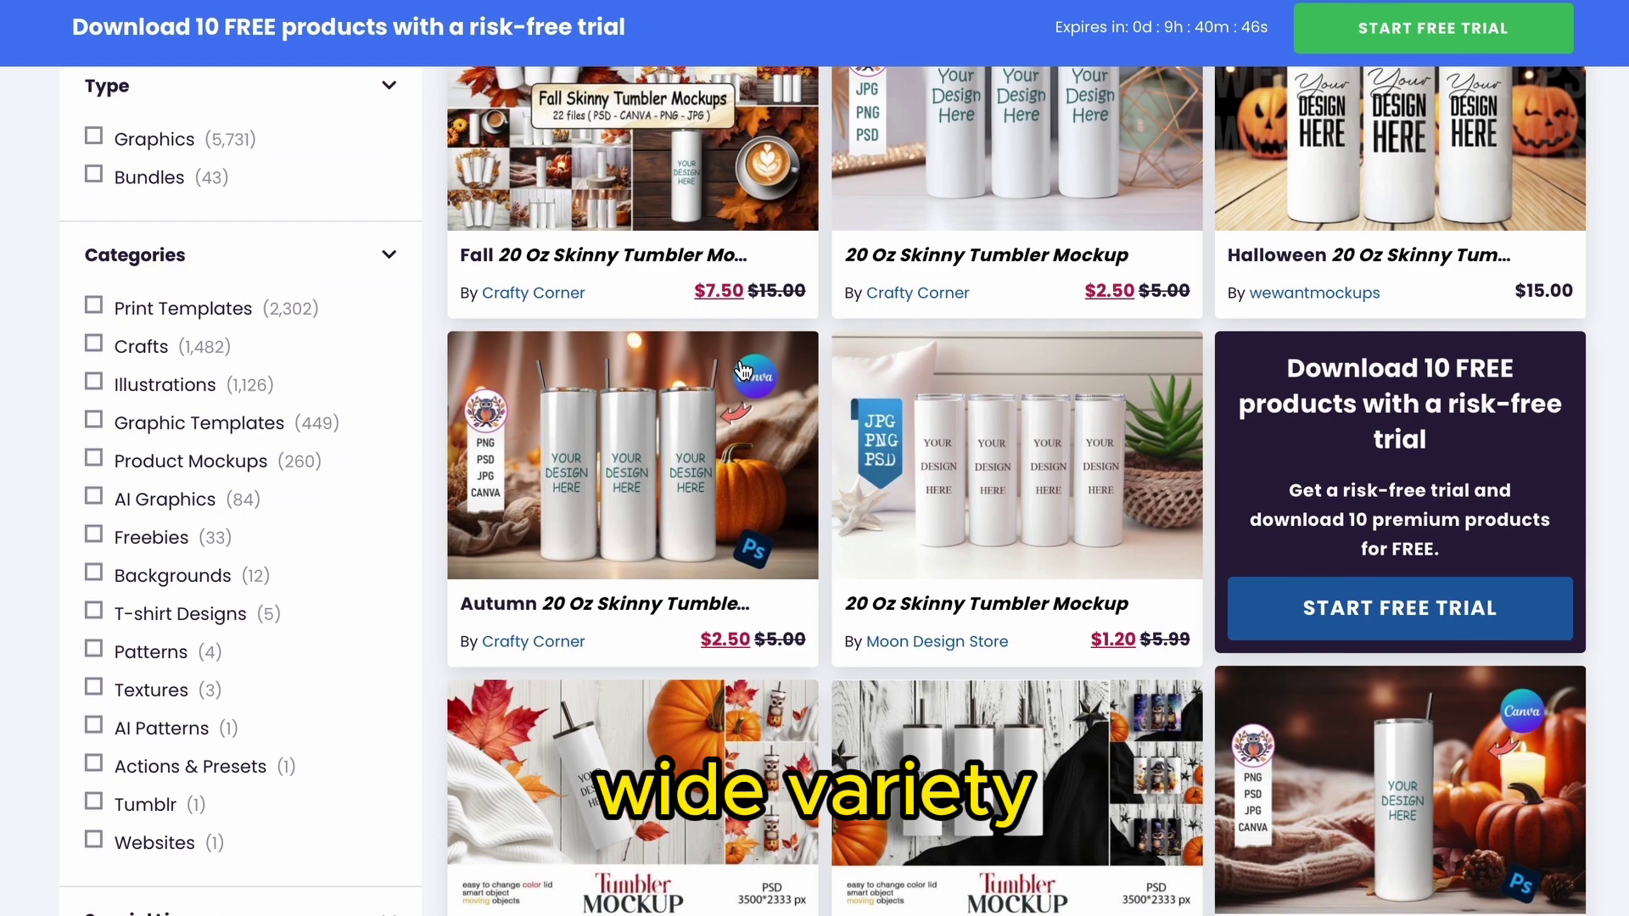
left_click(743, 371)
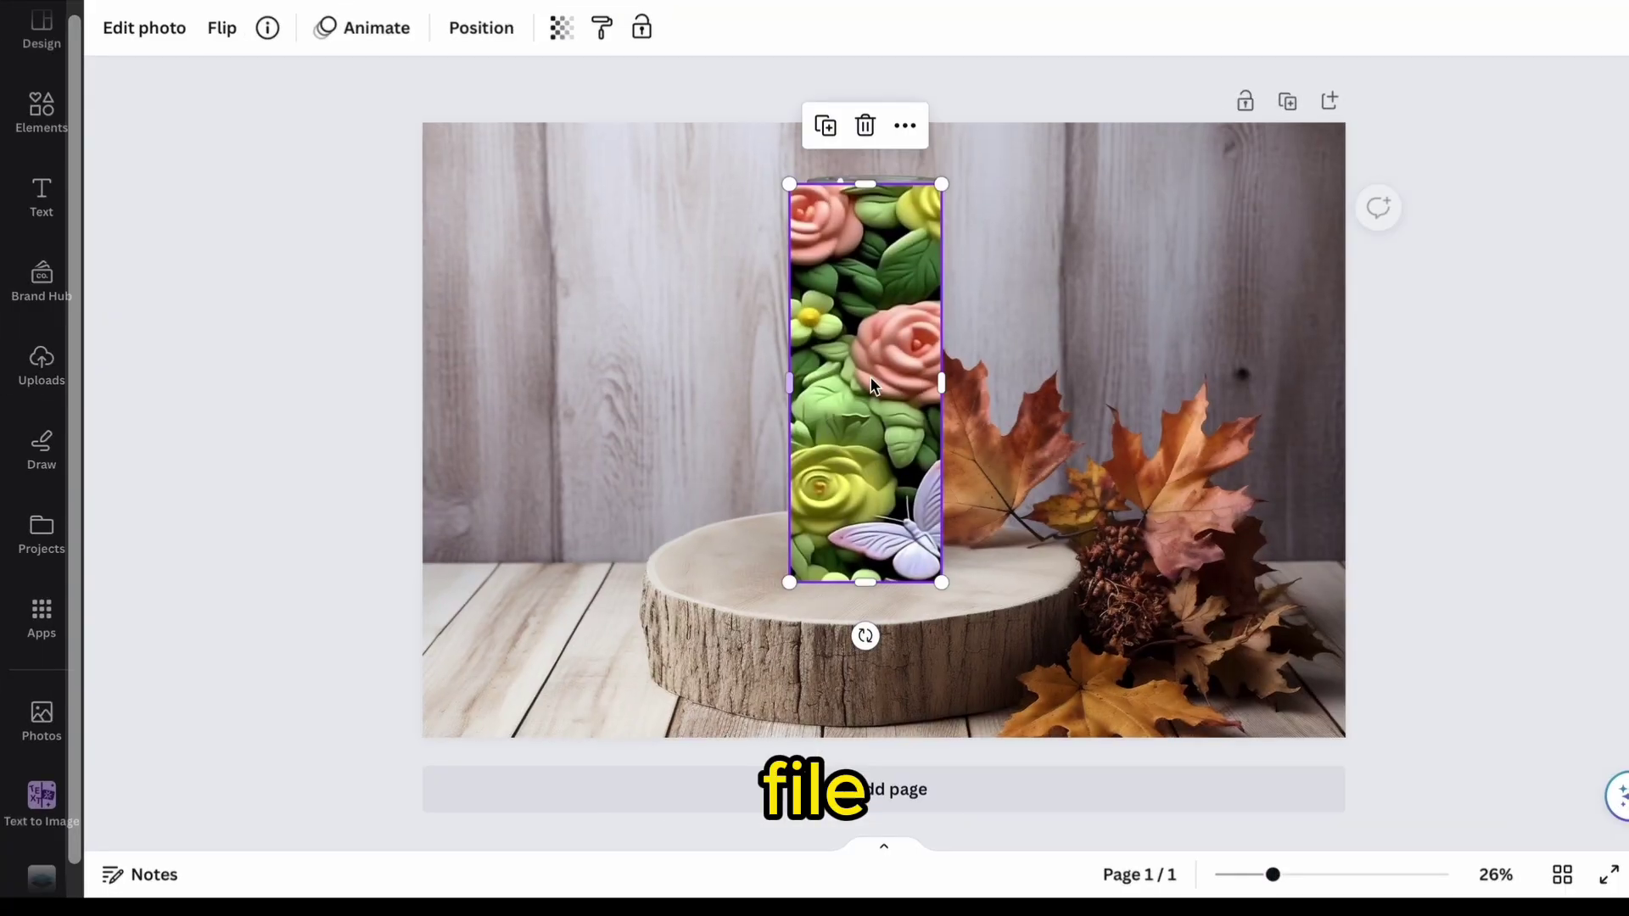
Step: In Canva, resize the floral pattern to the tumbler's width and send it backward
left_click_drag(950, 383, 956, 384)
right_click(959, 268)
mouse_move(1018, 357)
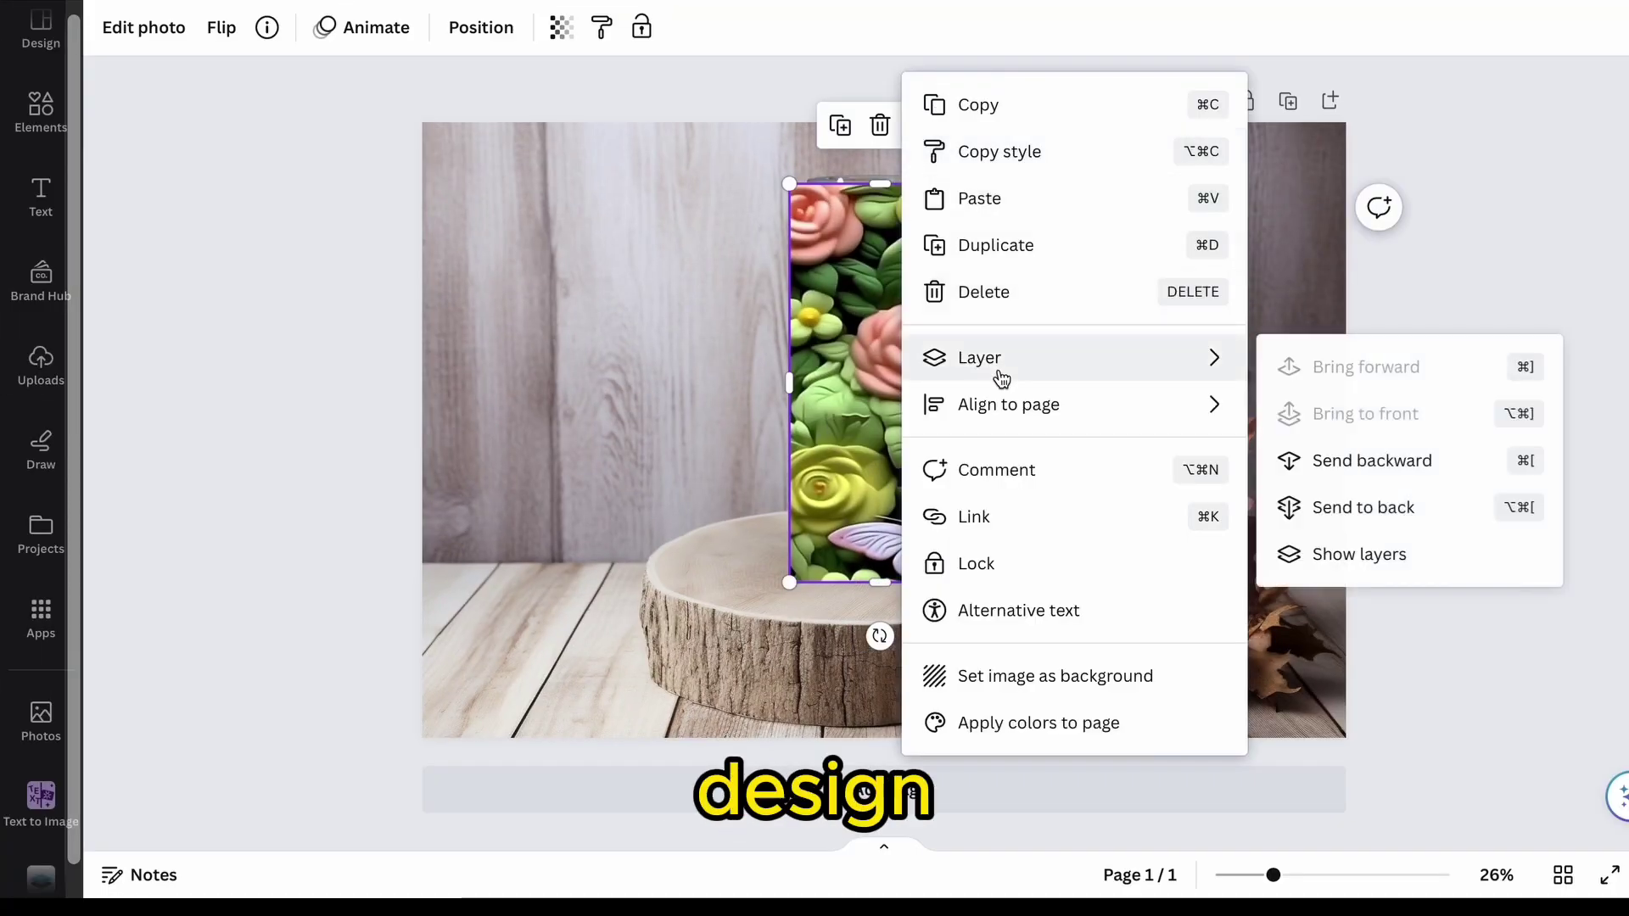
left_click(1311, 466)
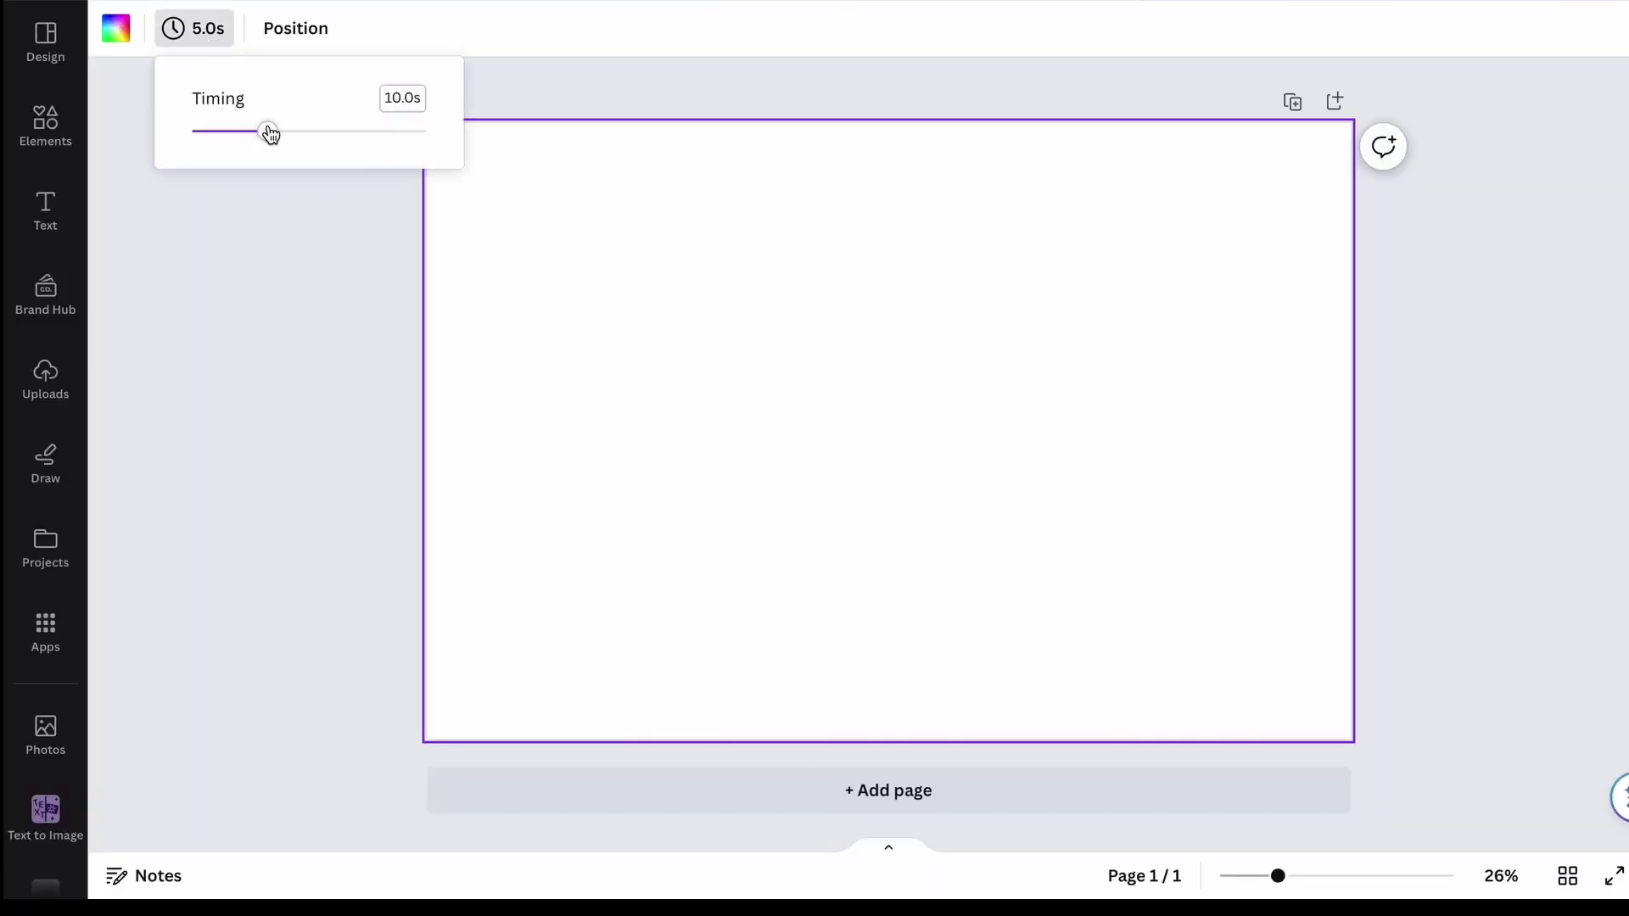
Step: Add the uploaded white tumbler photo and make it the page background
left_click(51, 370)
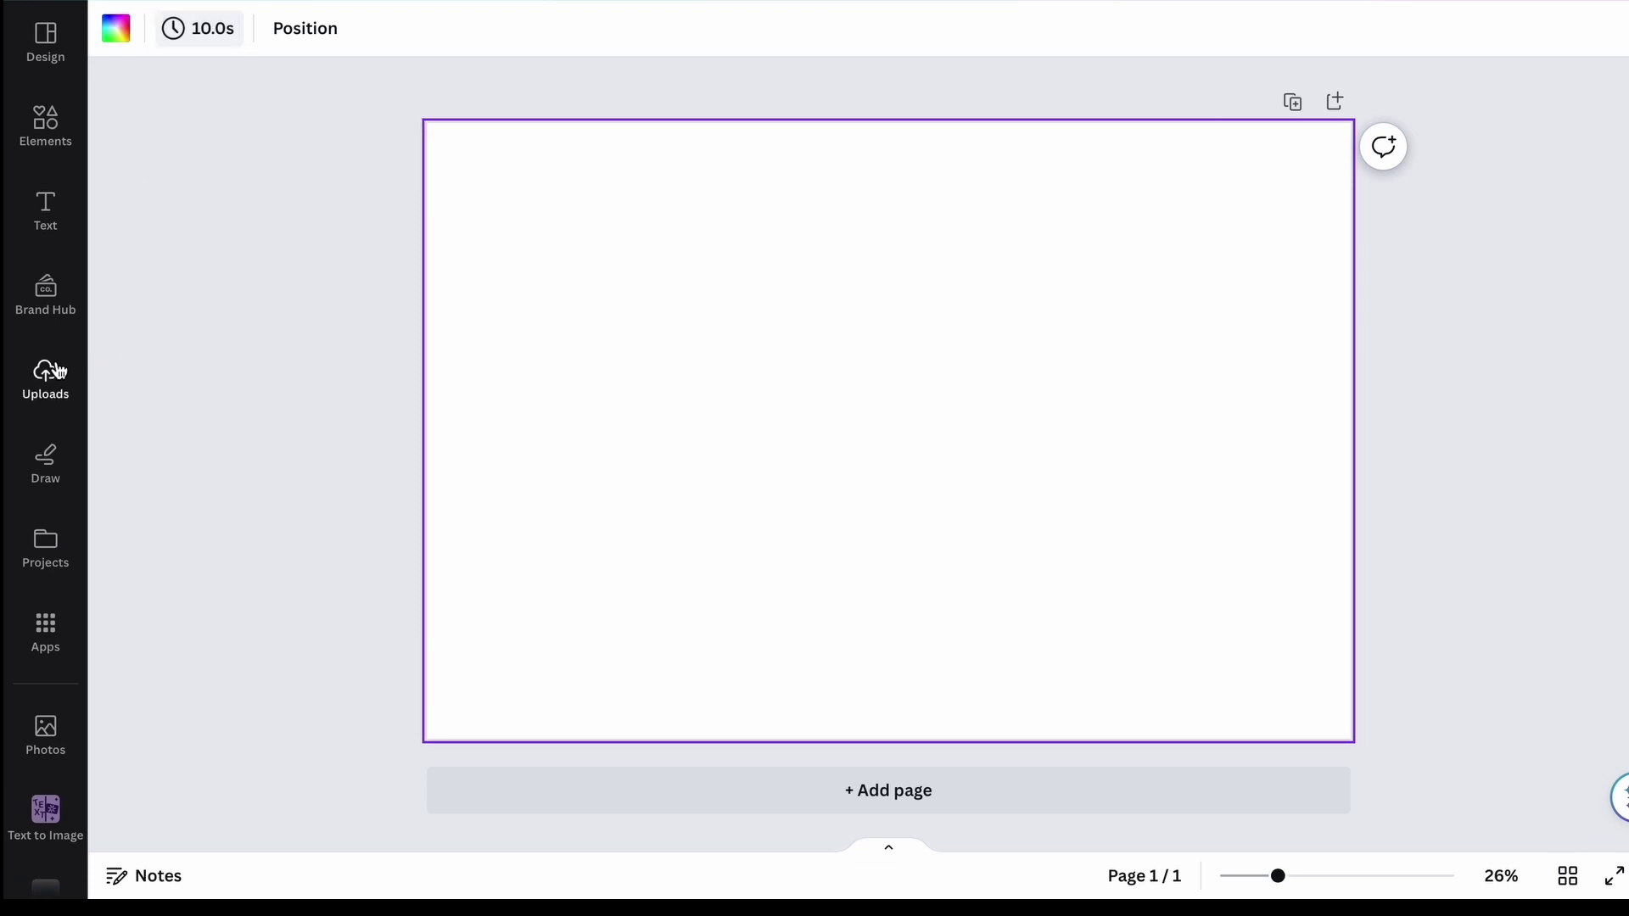
left_click(395, 450)
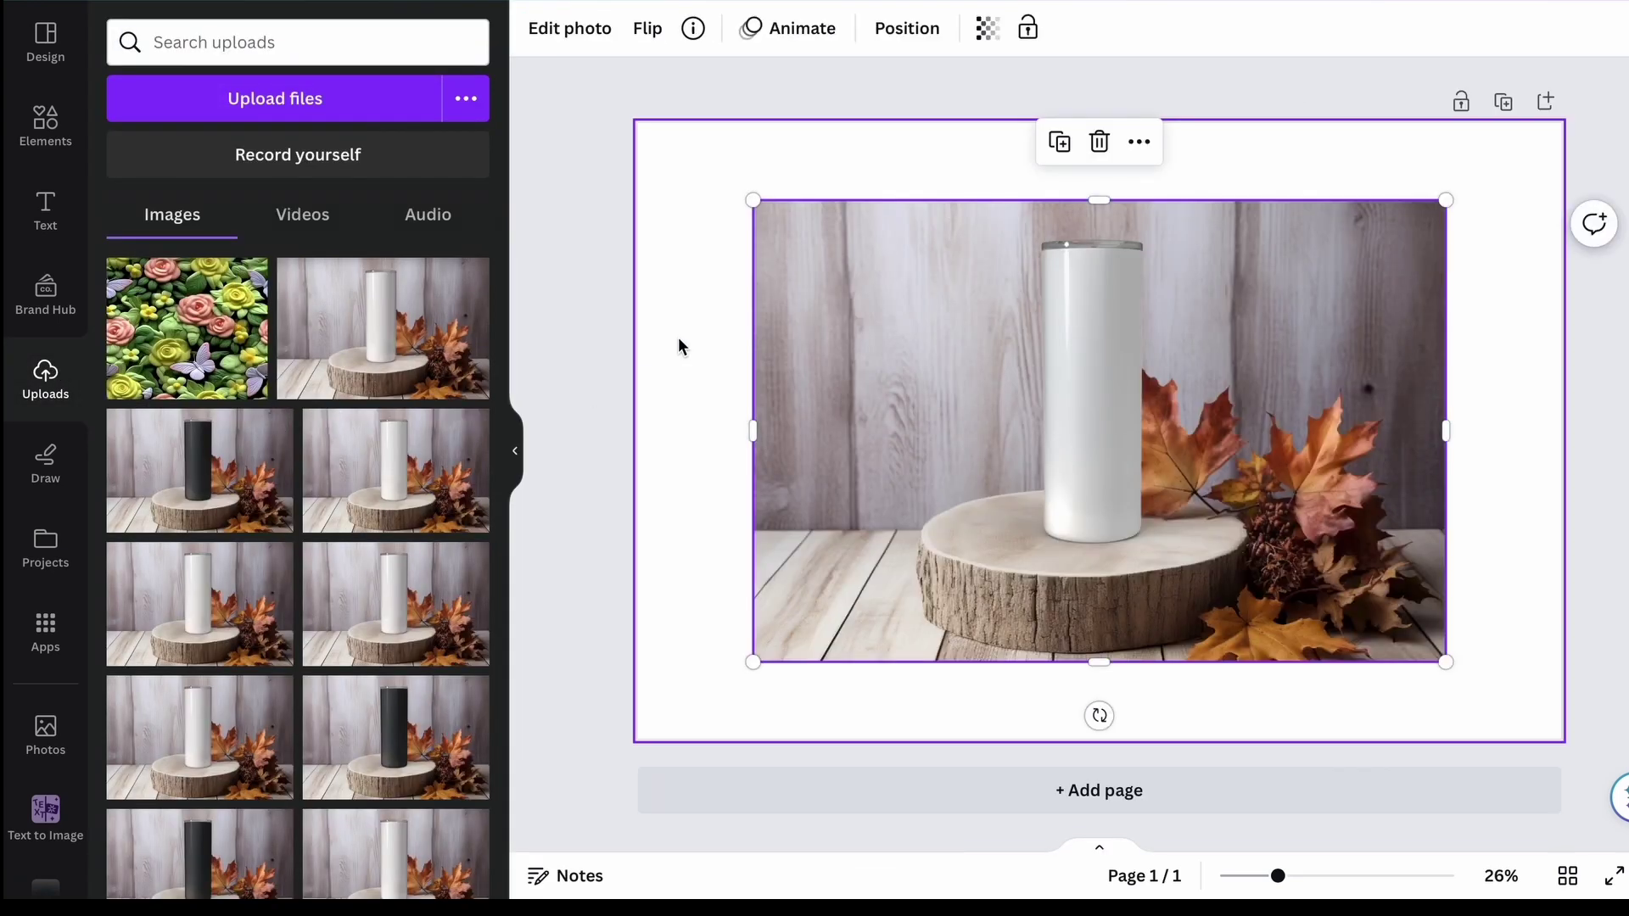
left_click(157, 361)
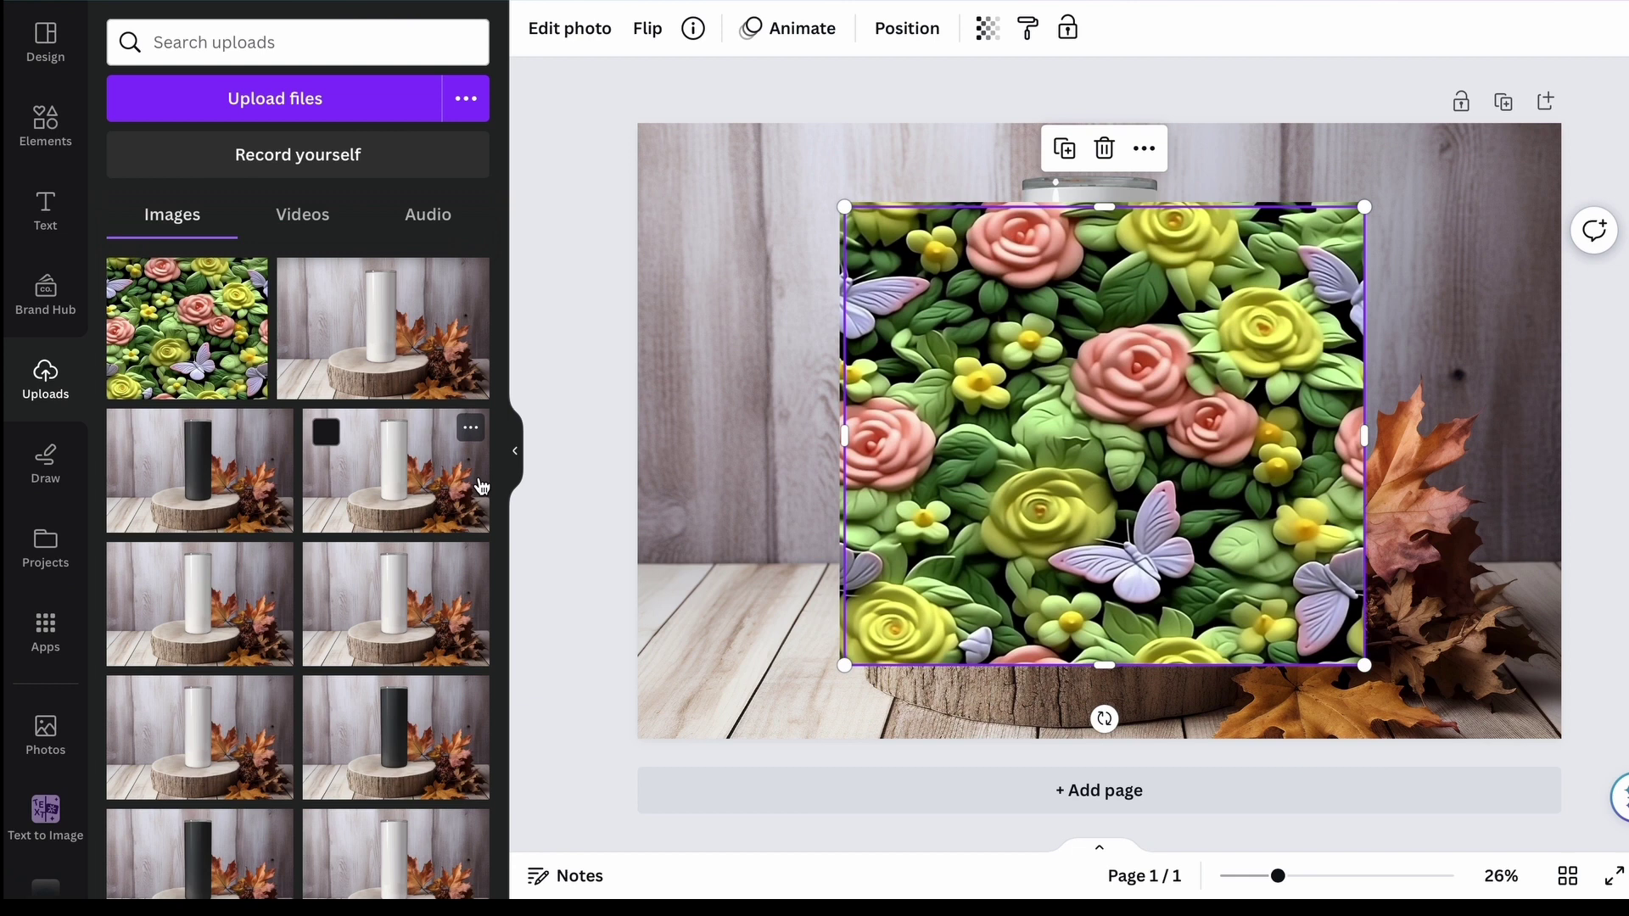
Step: Group both floral pattern copies, shrink the group's height, and move it over the tumbler
left_click(526, 465)
left_click(515, 462)
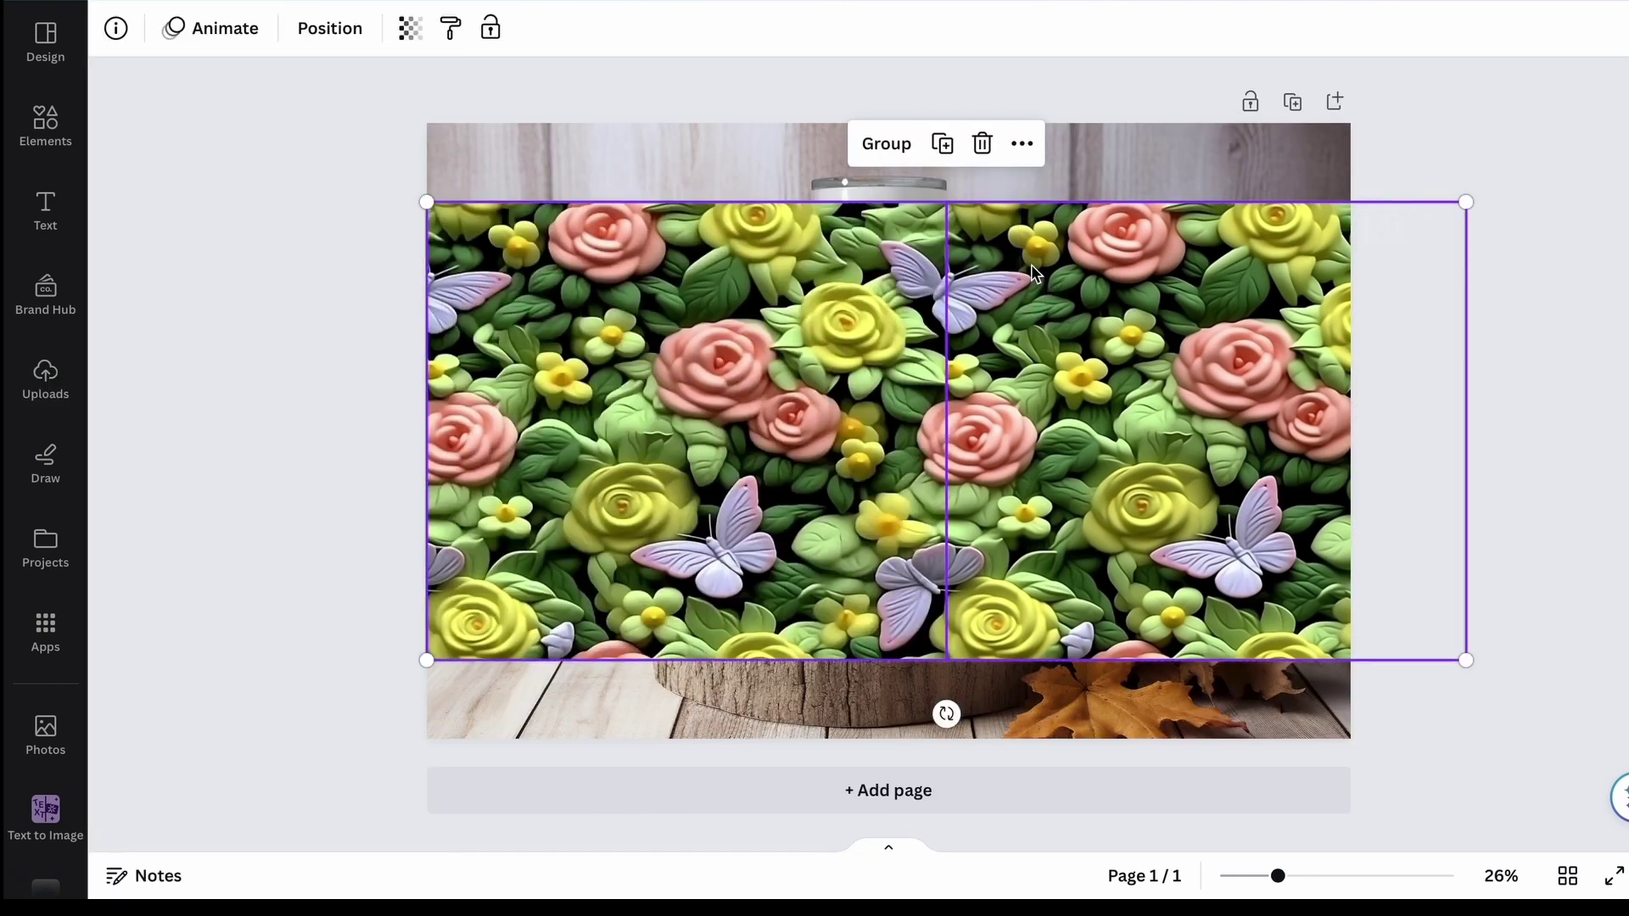
left_click(890, 151)
left_click_drag(426, 660, 791, 589)
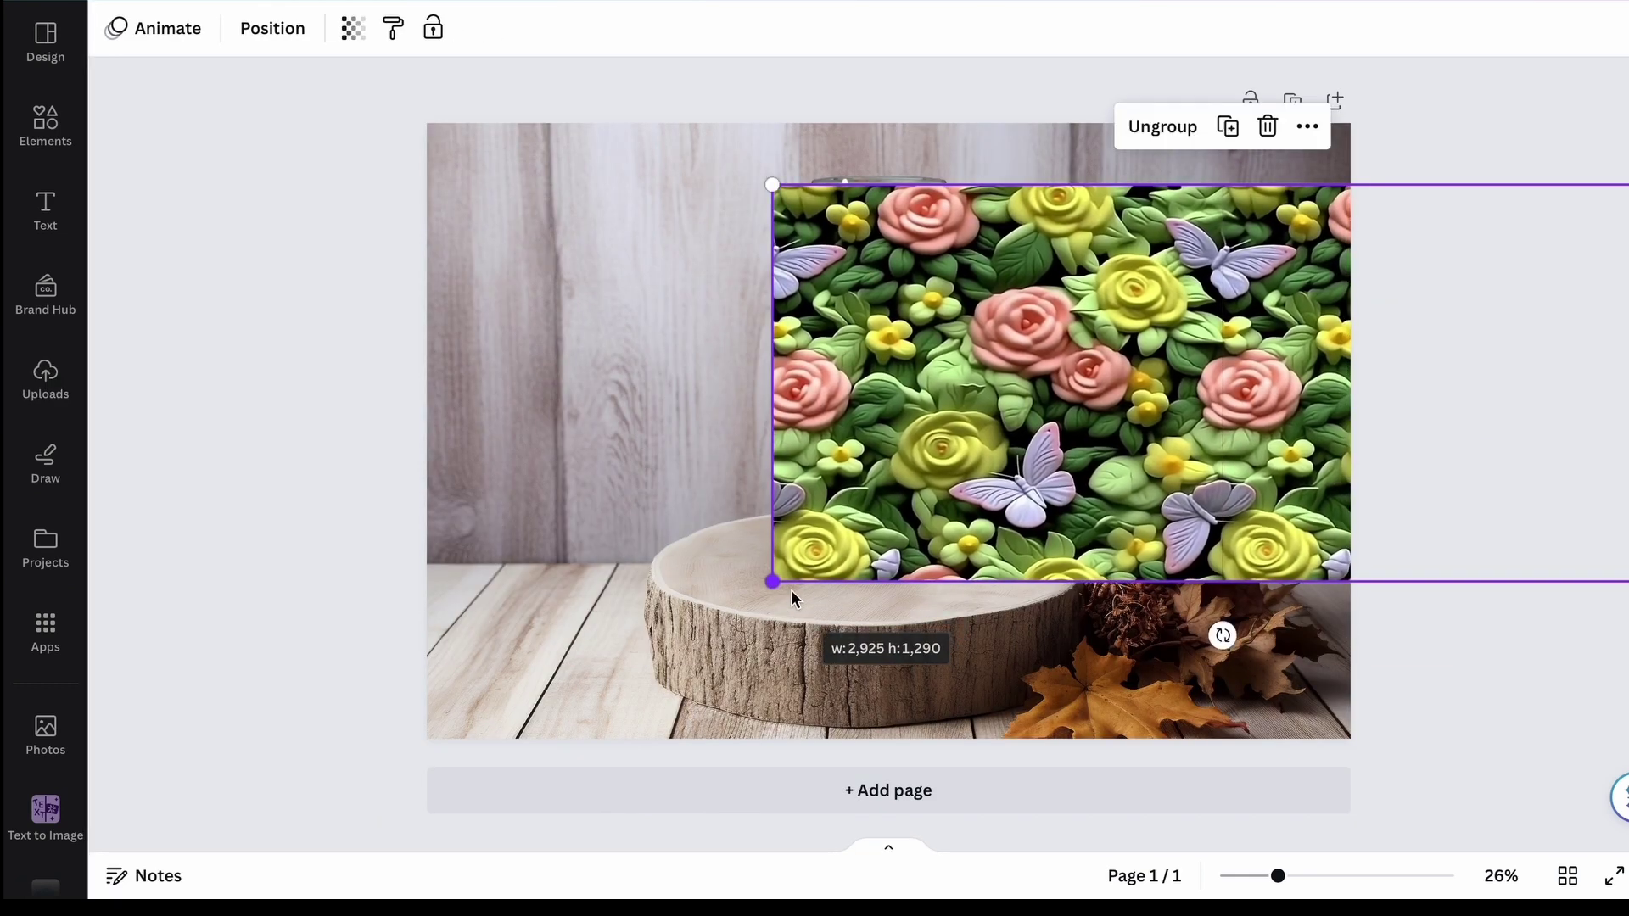
left_click_drag(820, 414, 861, 411)
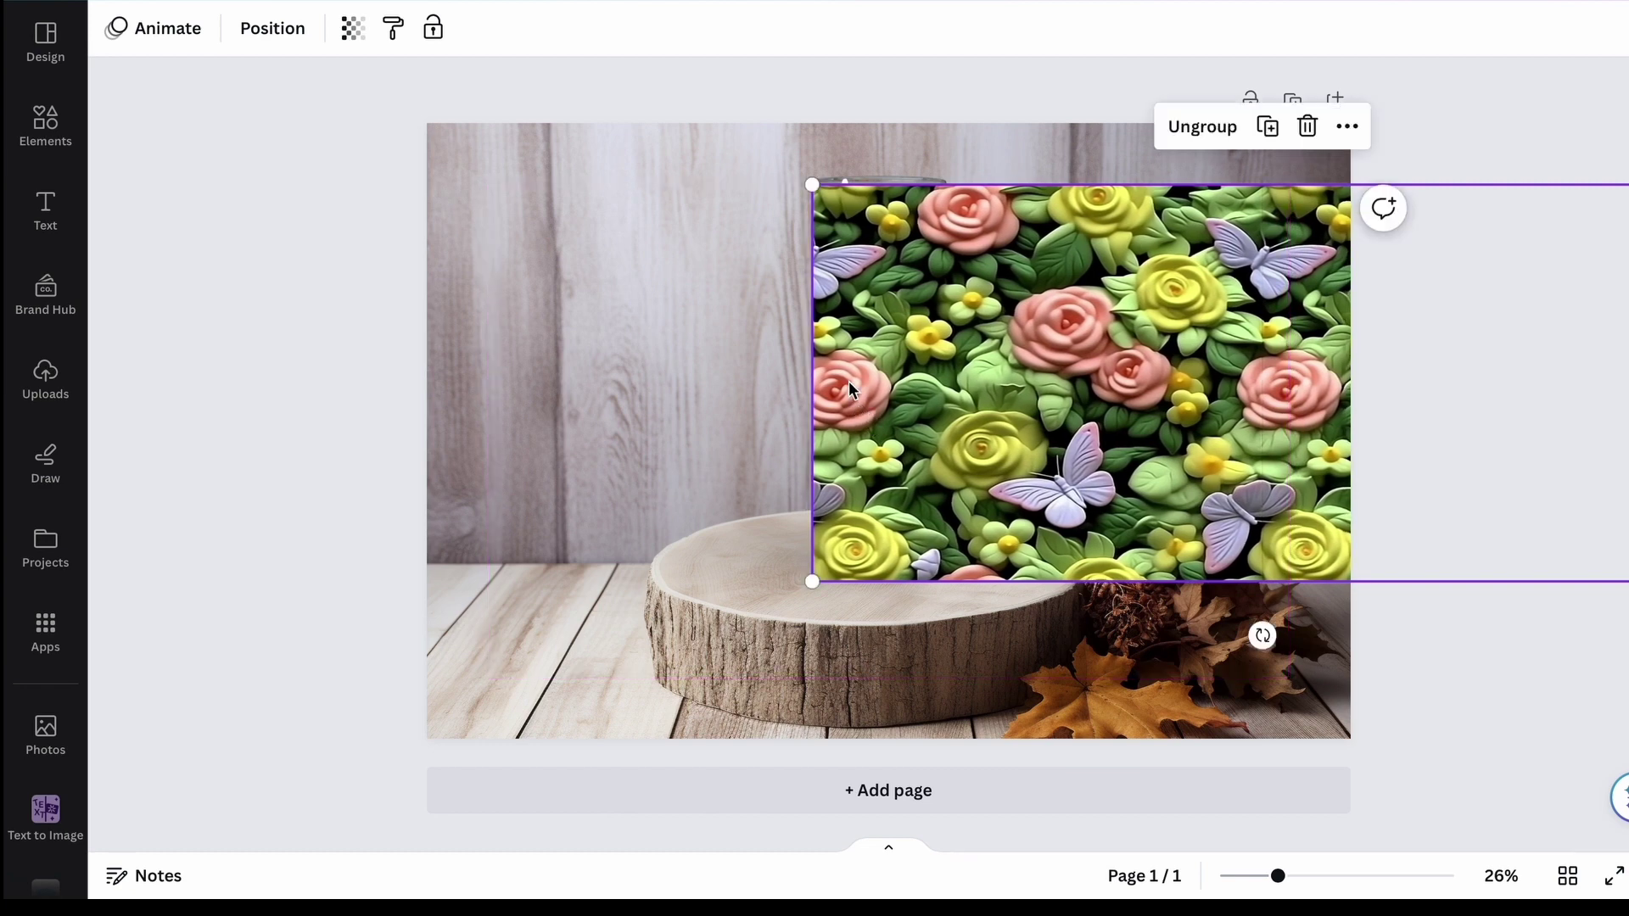
Step: Create a custom motion animation sliding the floral pattern left across the tumbler
left_click(190, 38)
left_click(226, 140)
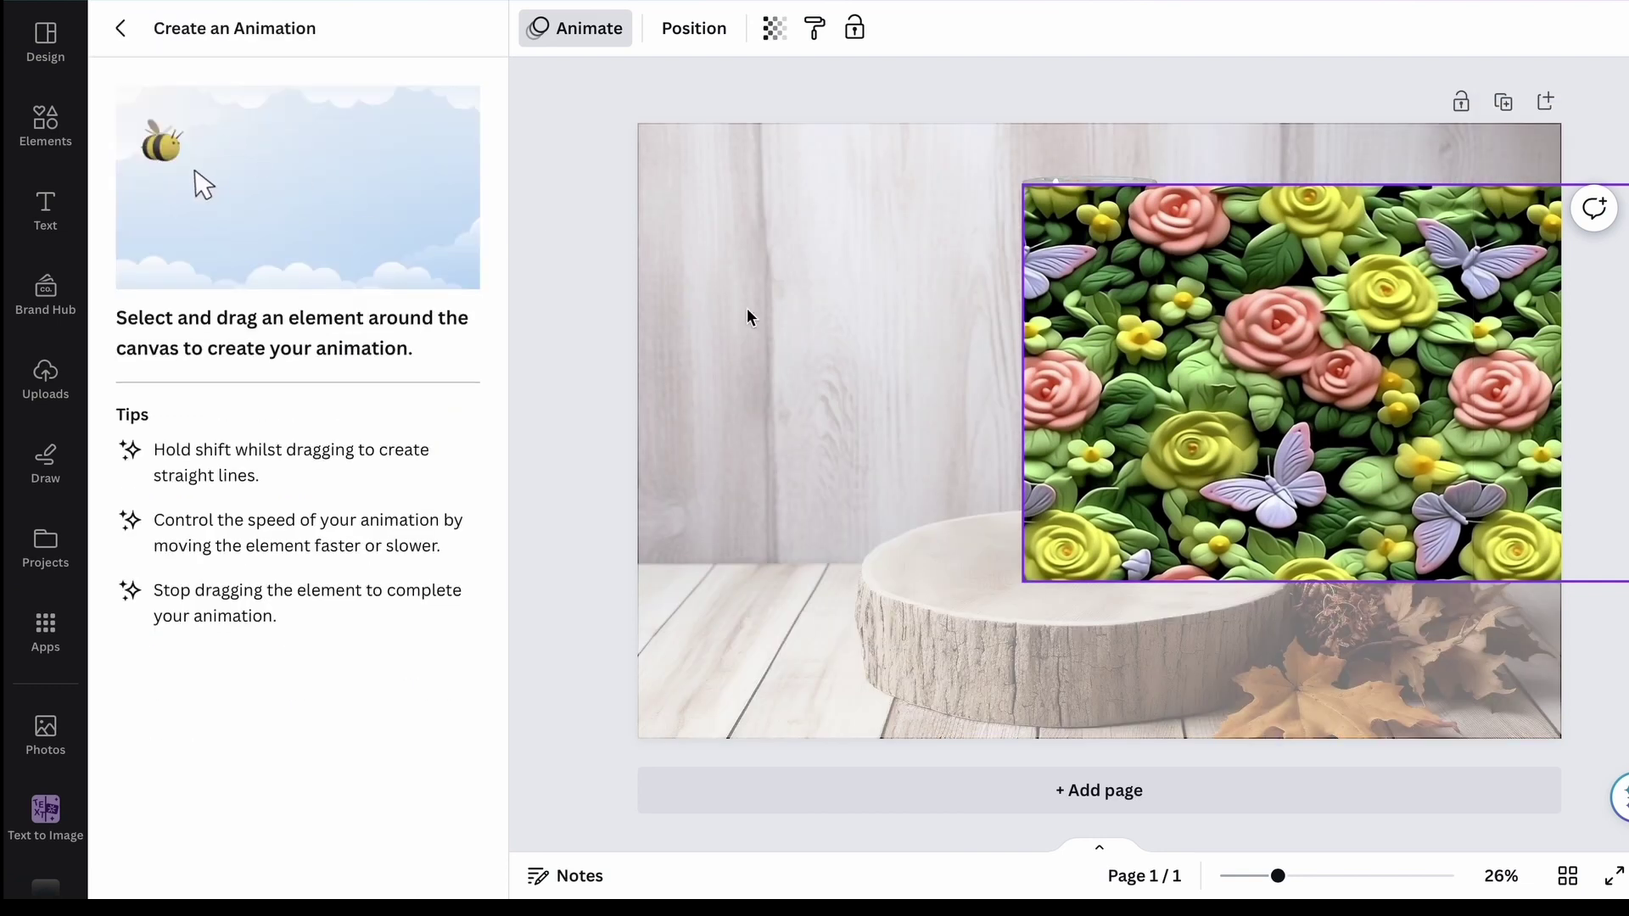
mouse_move(1499, 358)
left_mouse_down()
mouse_move(1529, 379)
mouse_move(844, 422)
left_mouse_up()
Step: Send the floral image to the back behind the mockup, then preview full-screen
left_click(1347, 129)
mouse_move(1384, 447)
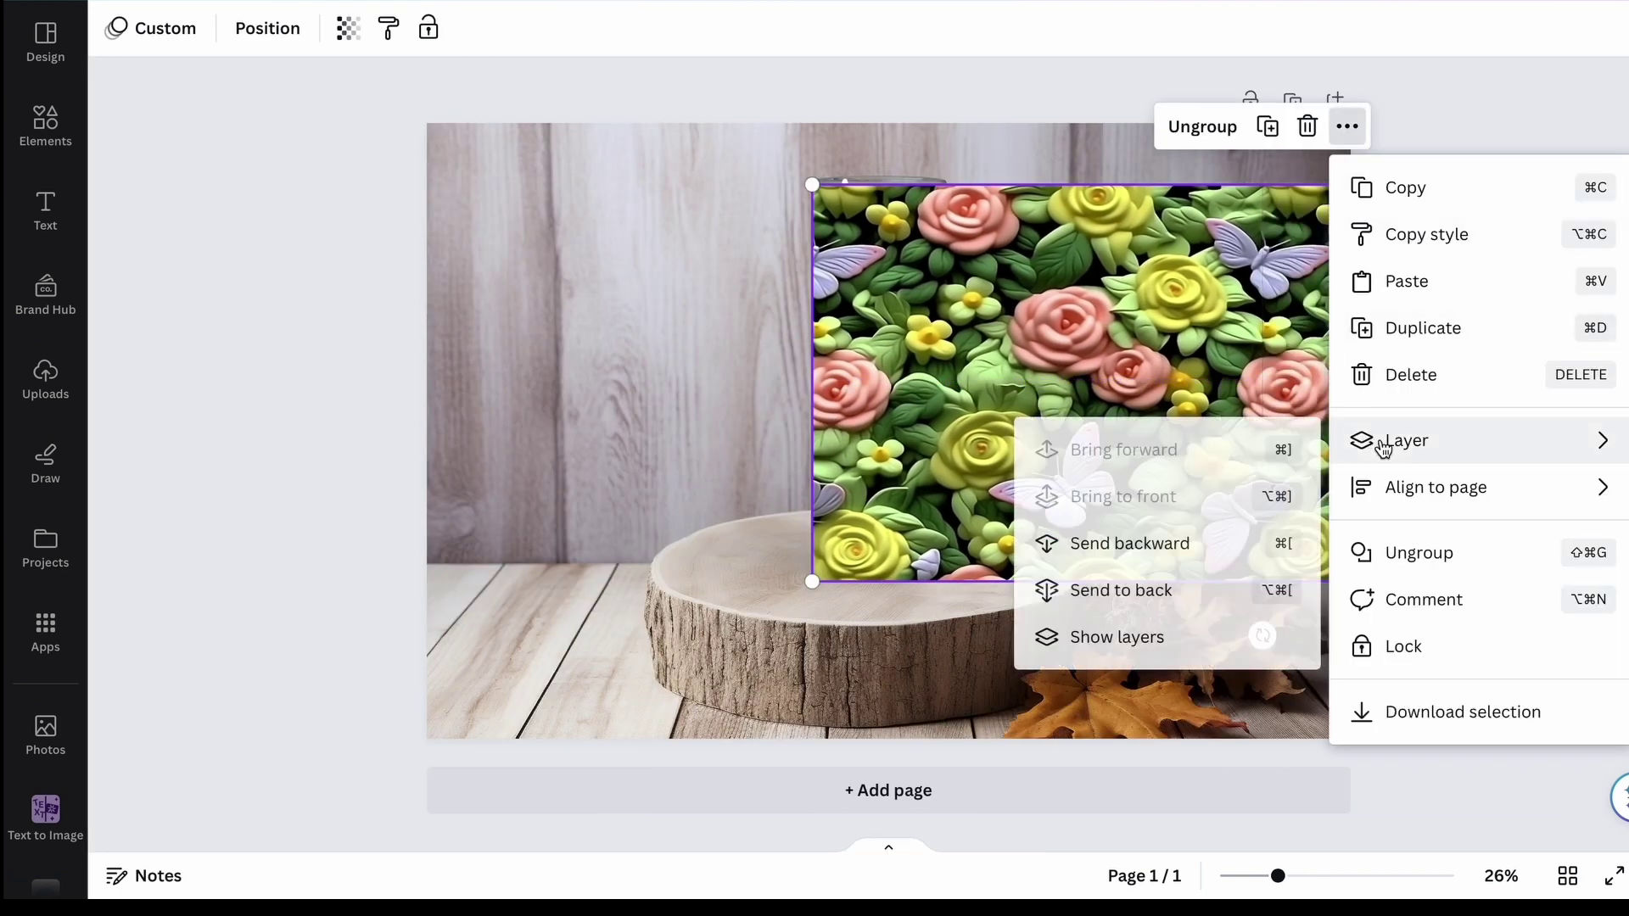
left_click(1172, 608)
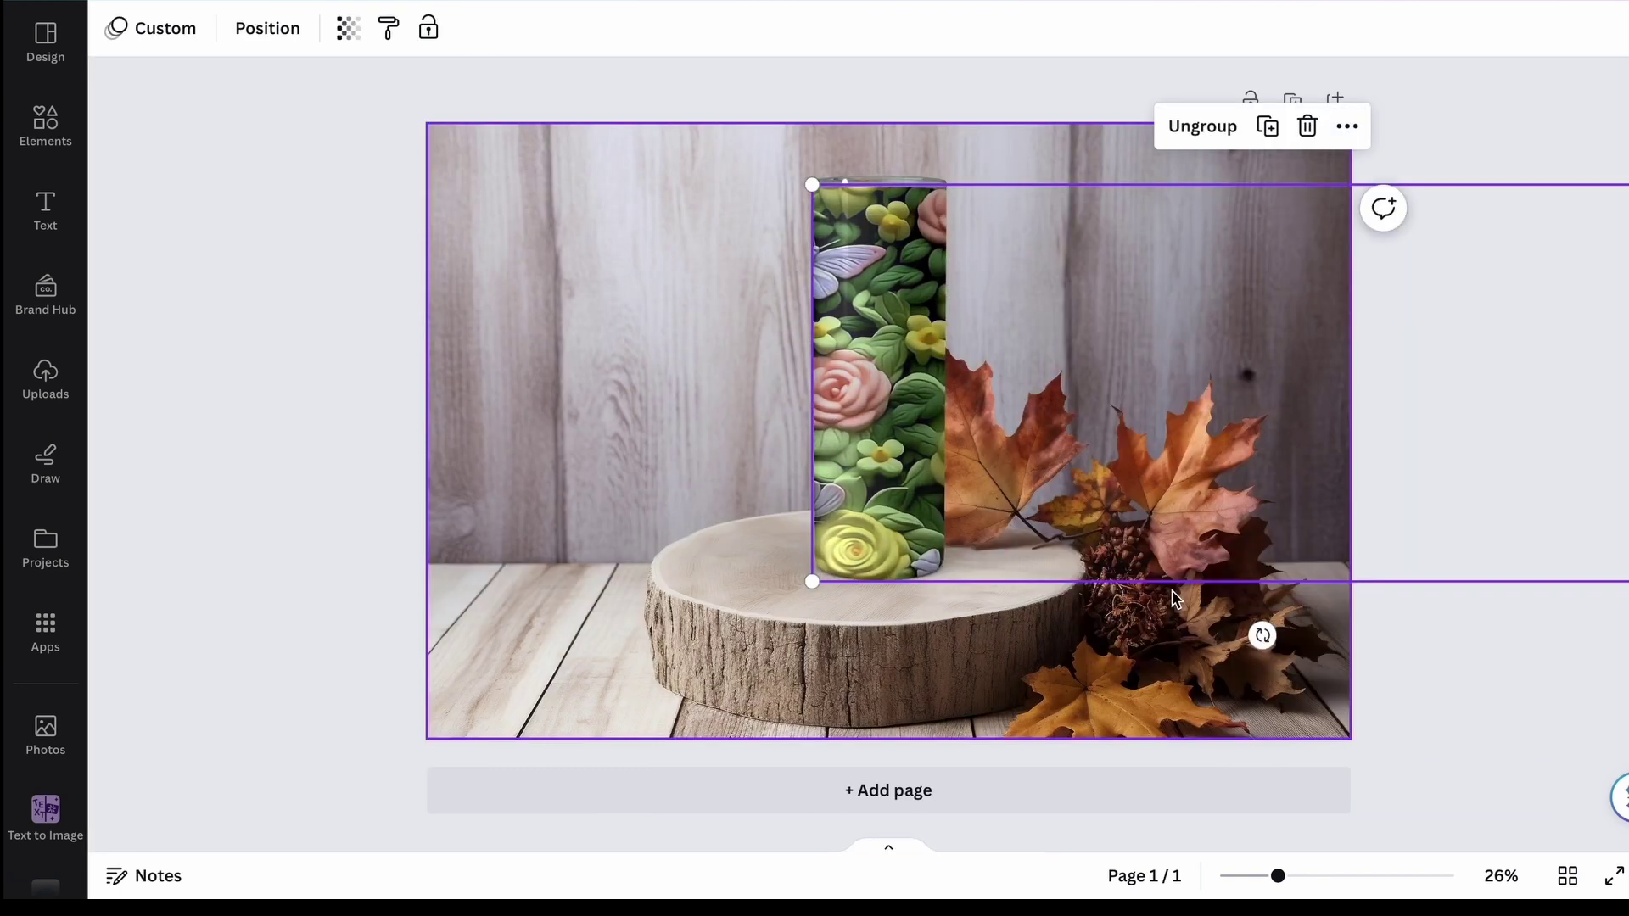
key("ctrl+alt+p")
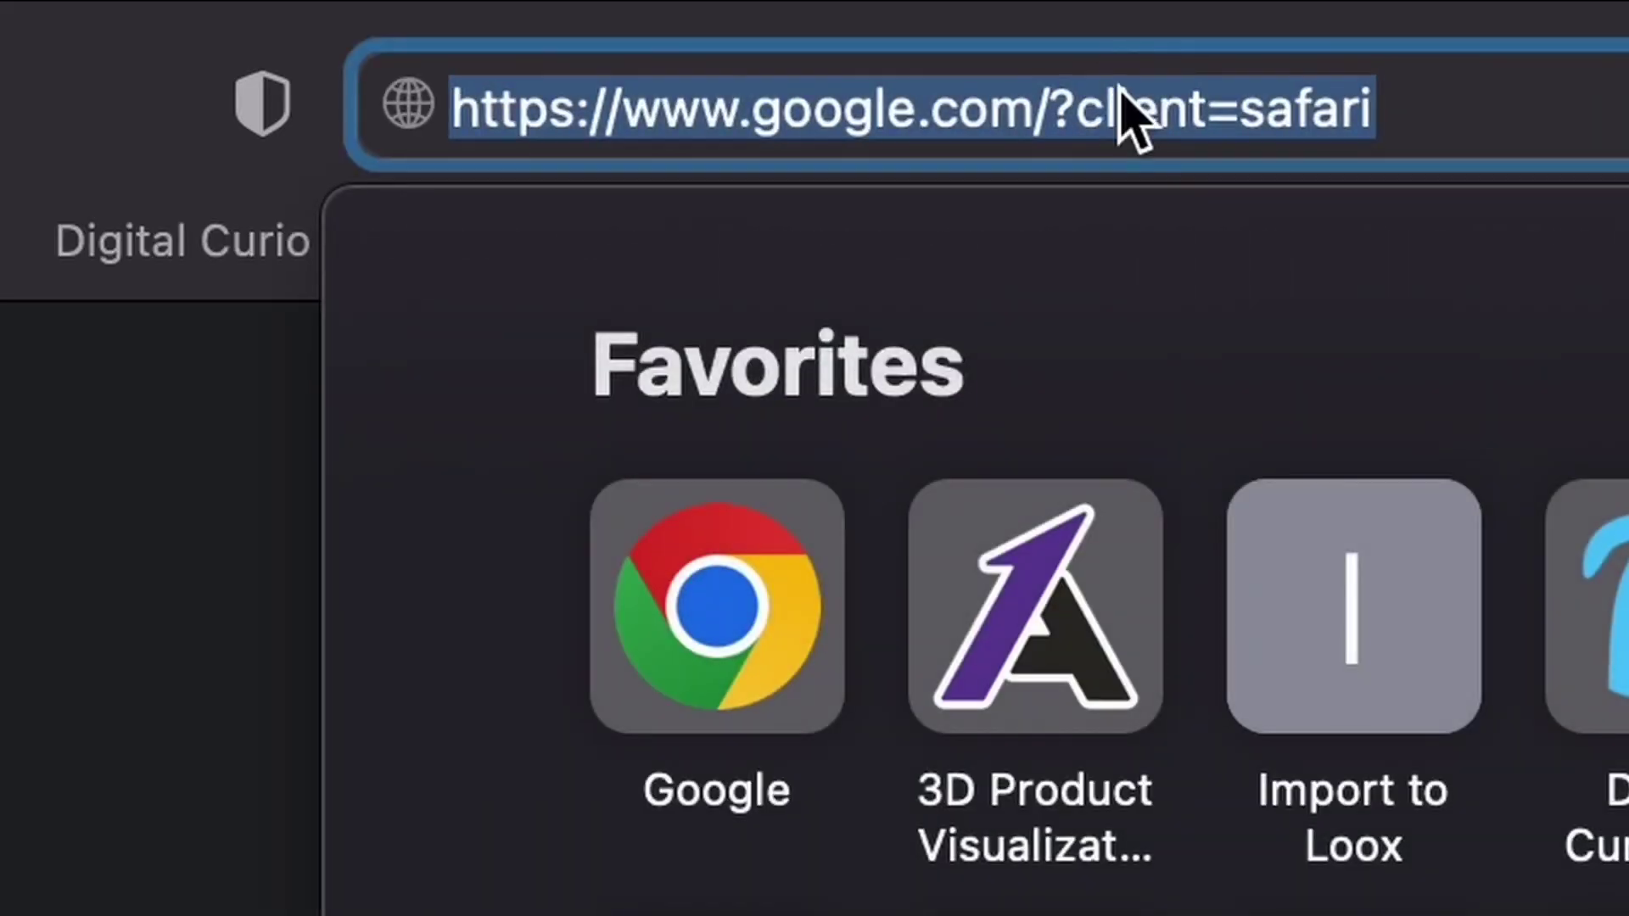
Step: Go to the Printful website and choose tumblers as the product to design
type("Printful.")
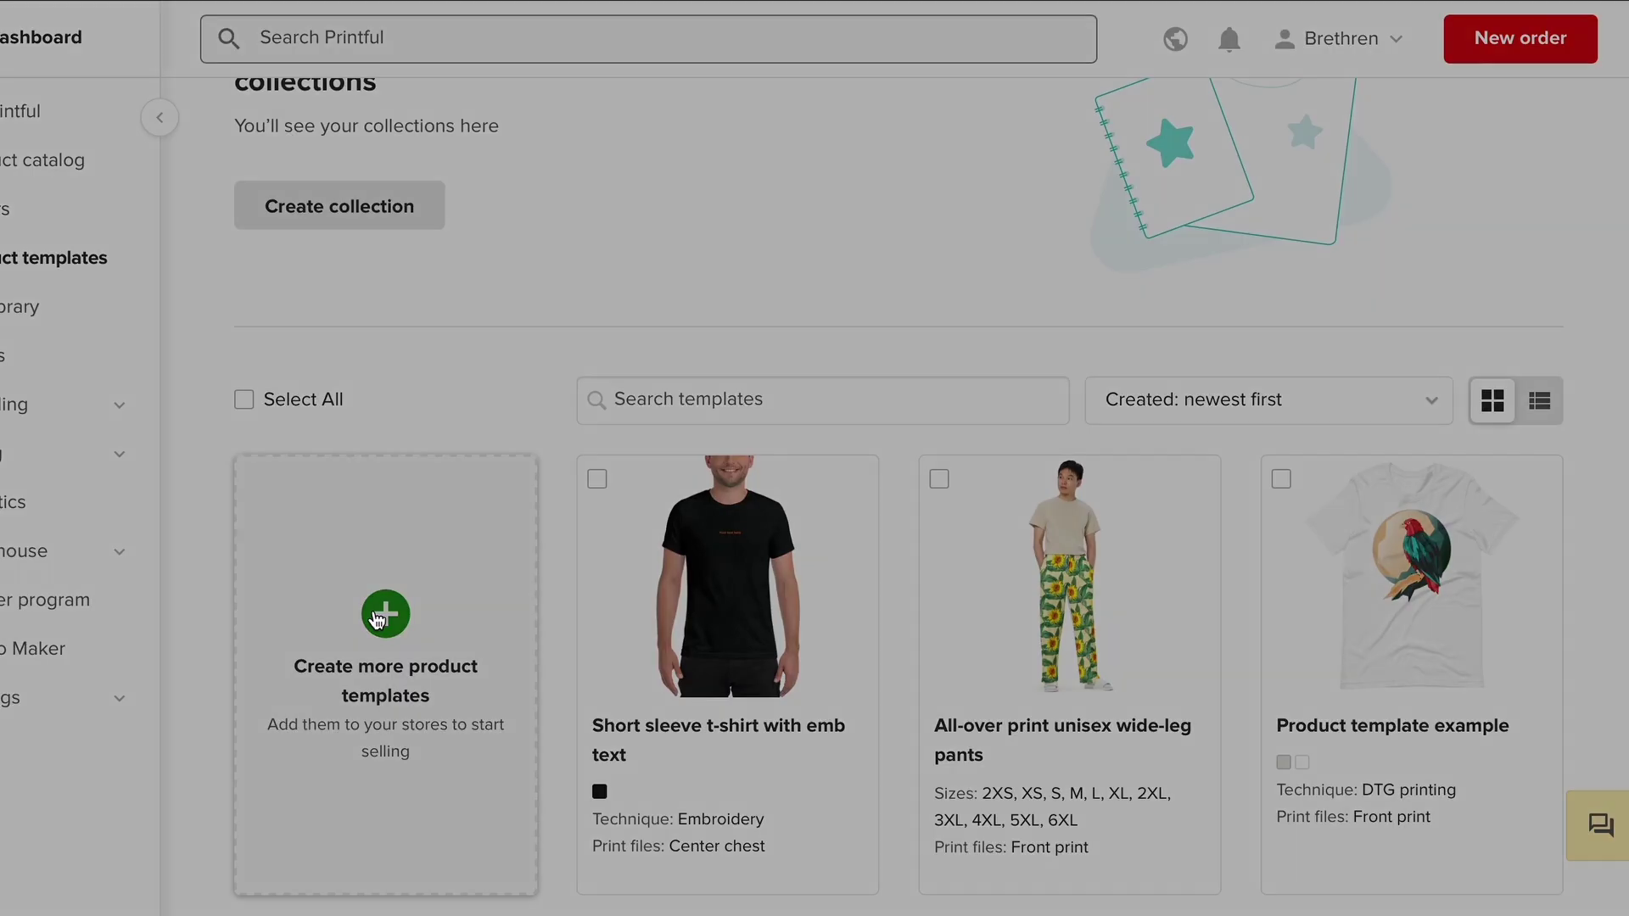
left_click(375, 622)
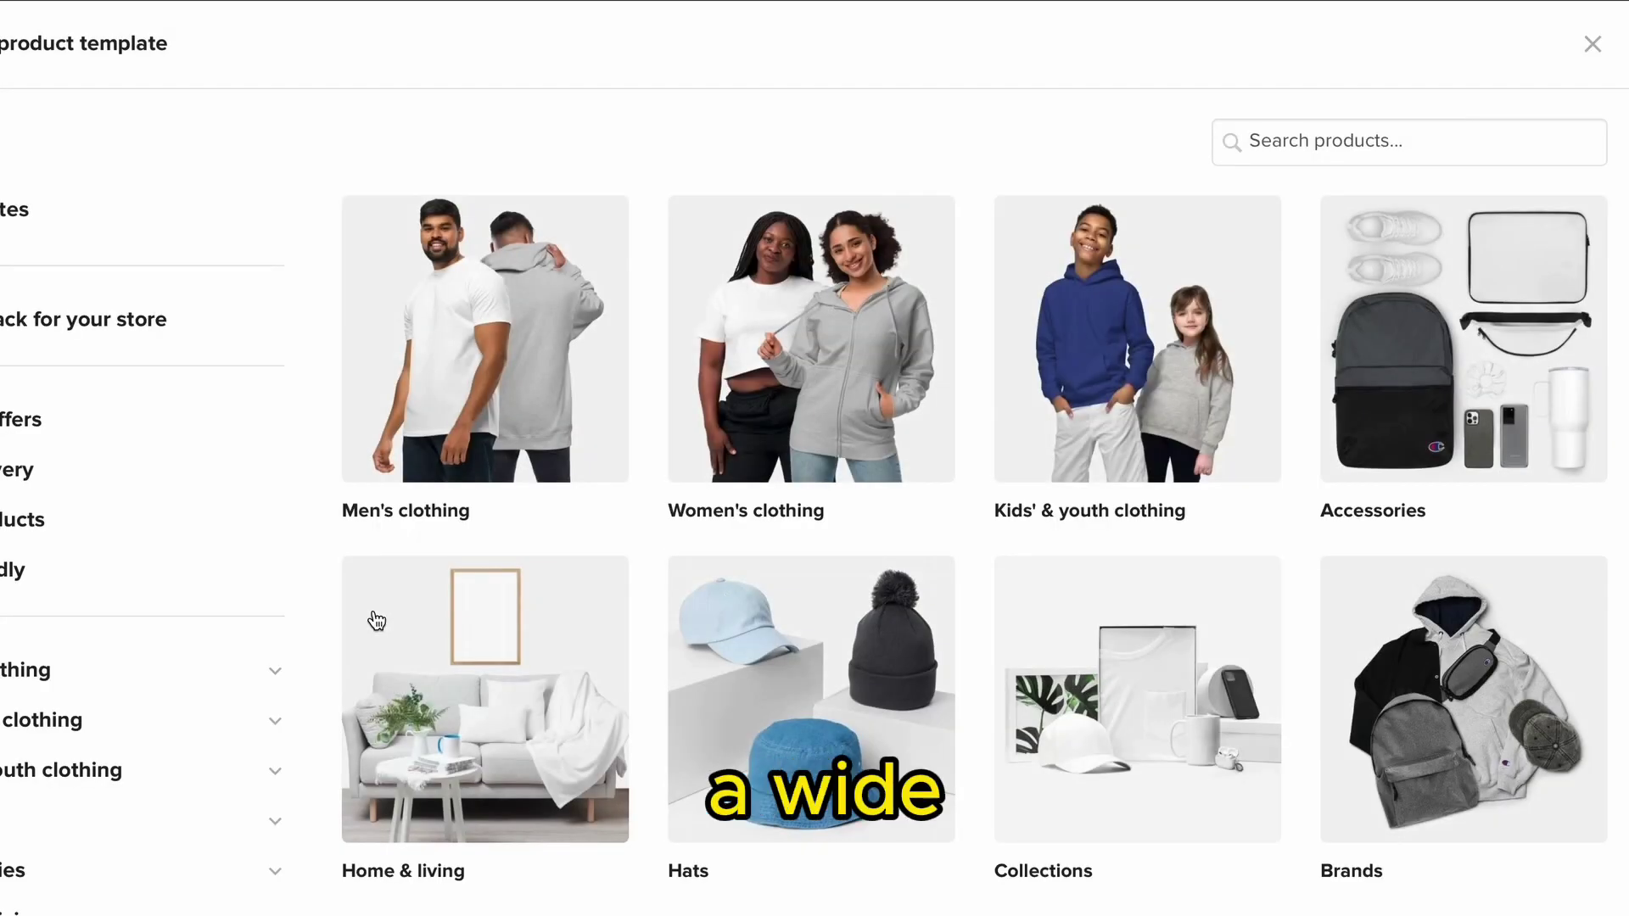
scroll(377, 622, "down", 6)
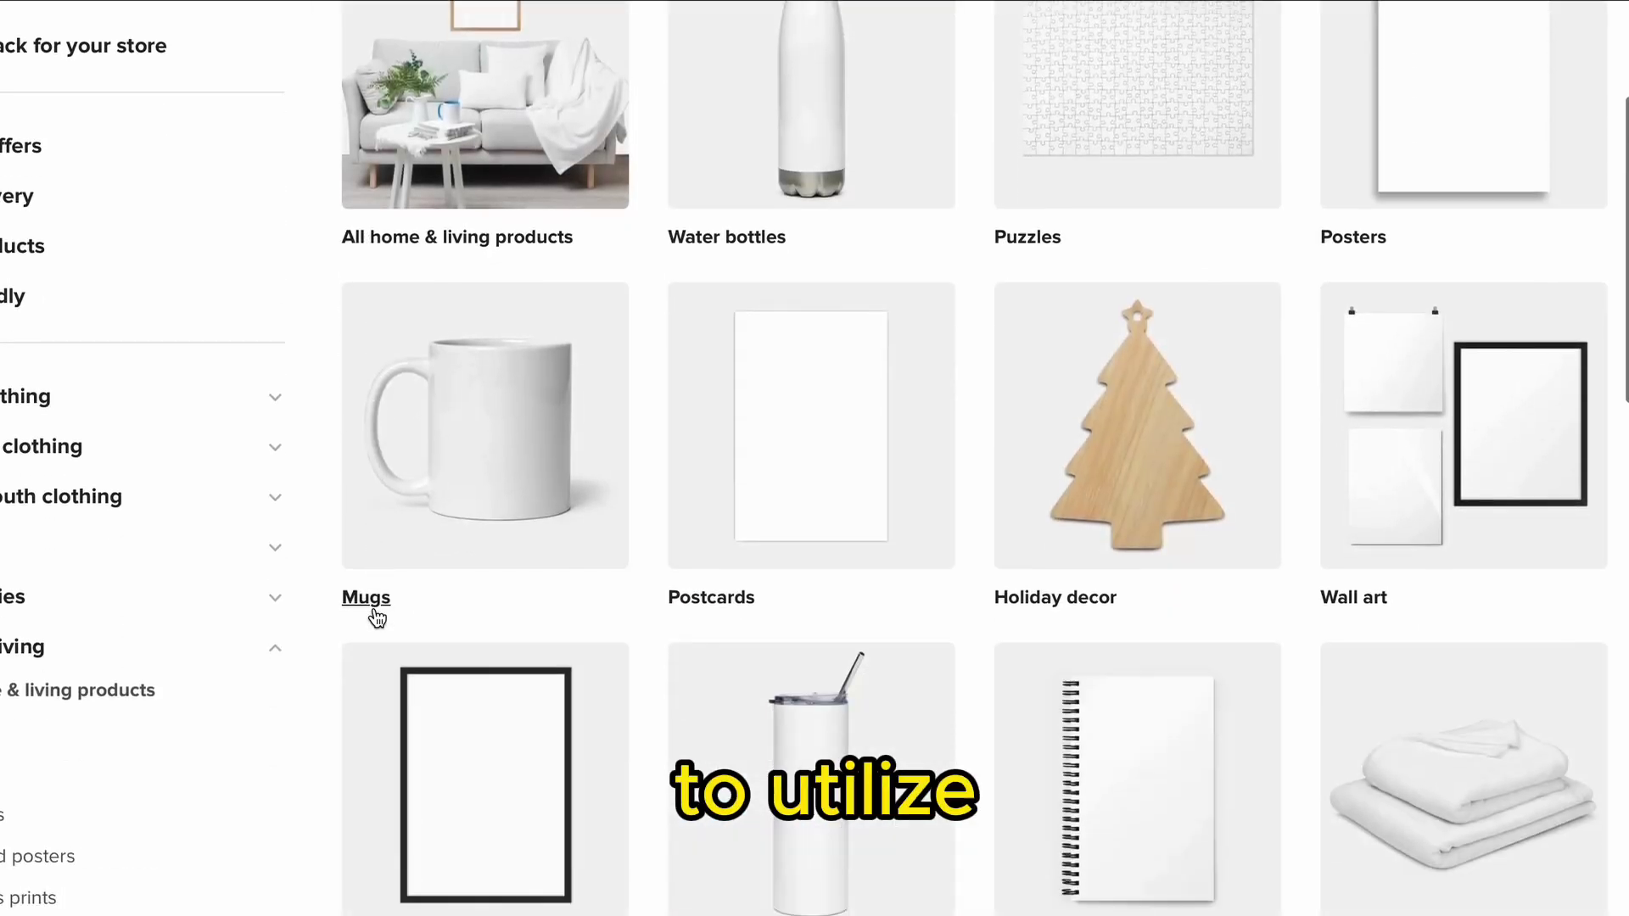
left_click(734, 600)
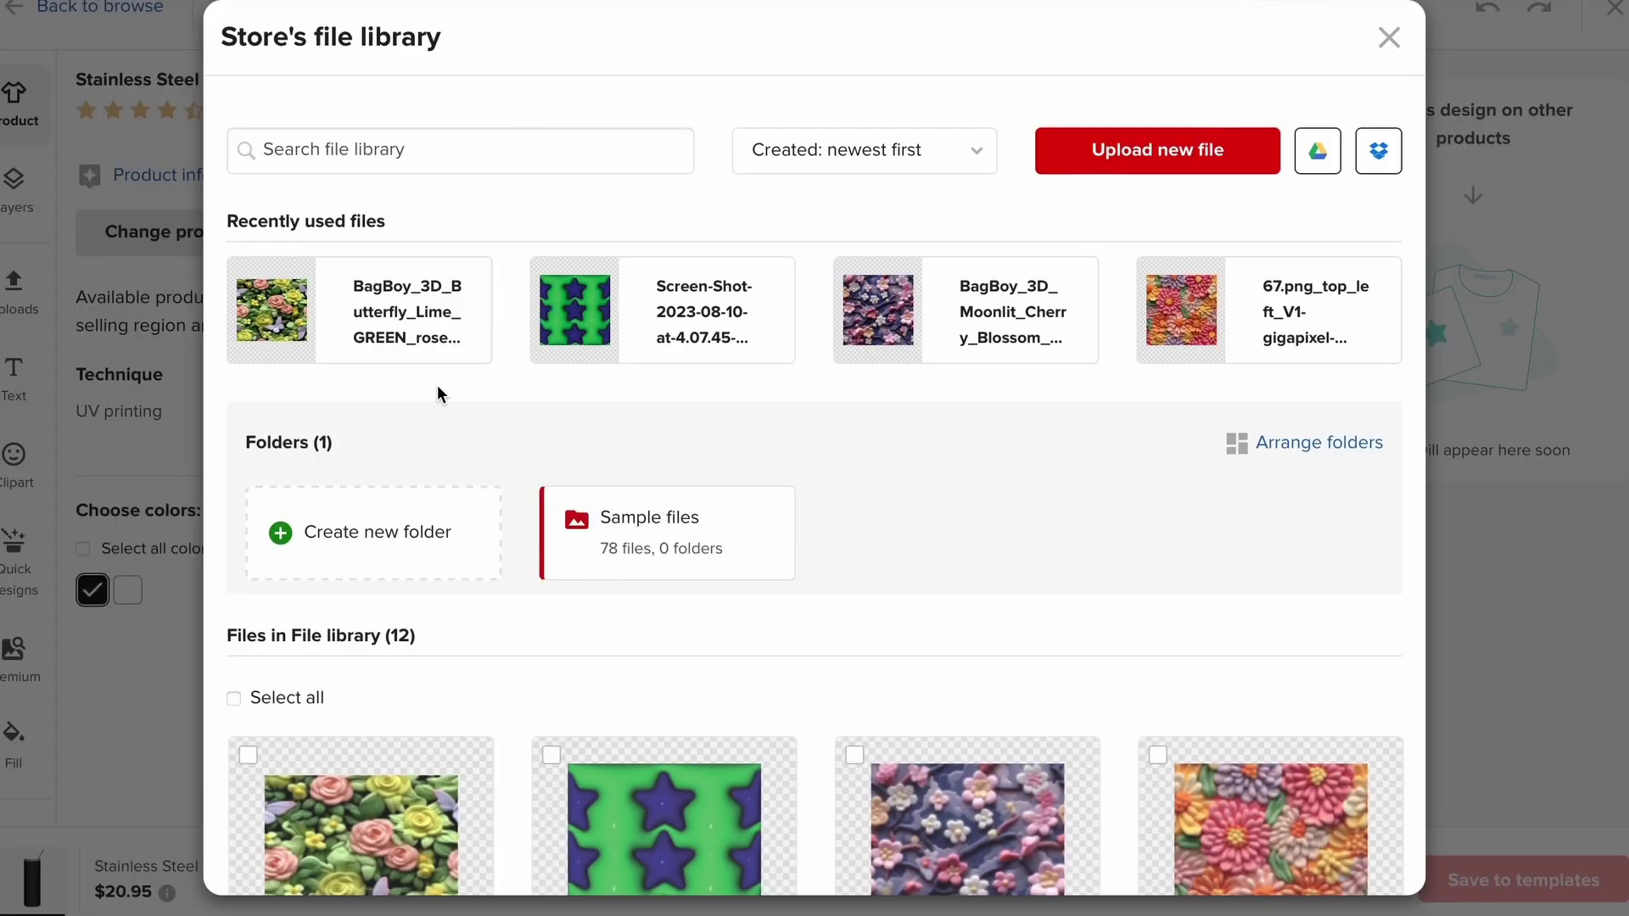
Step: Place the floral butterfly design, enlarge it to the print area, save the template, and generate mockups
left_click(407, 335)
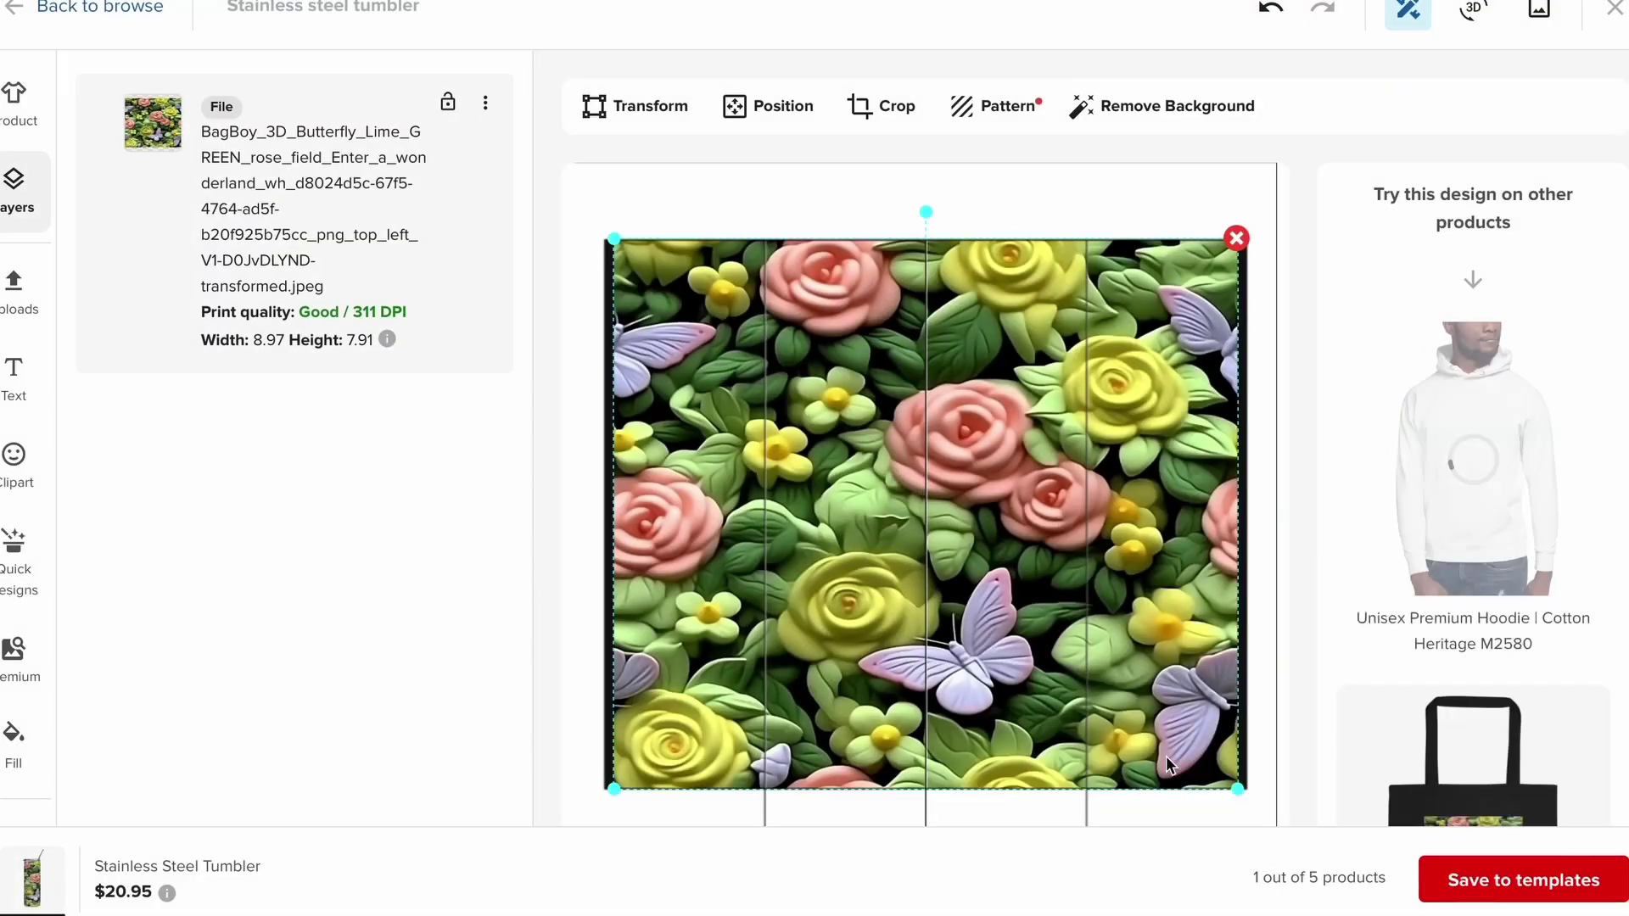
left_click_drag(1239, 794, 1259, 790)
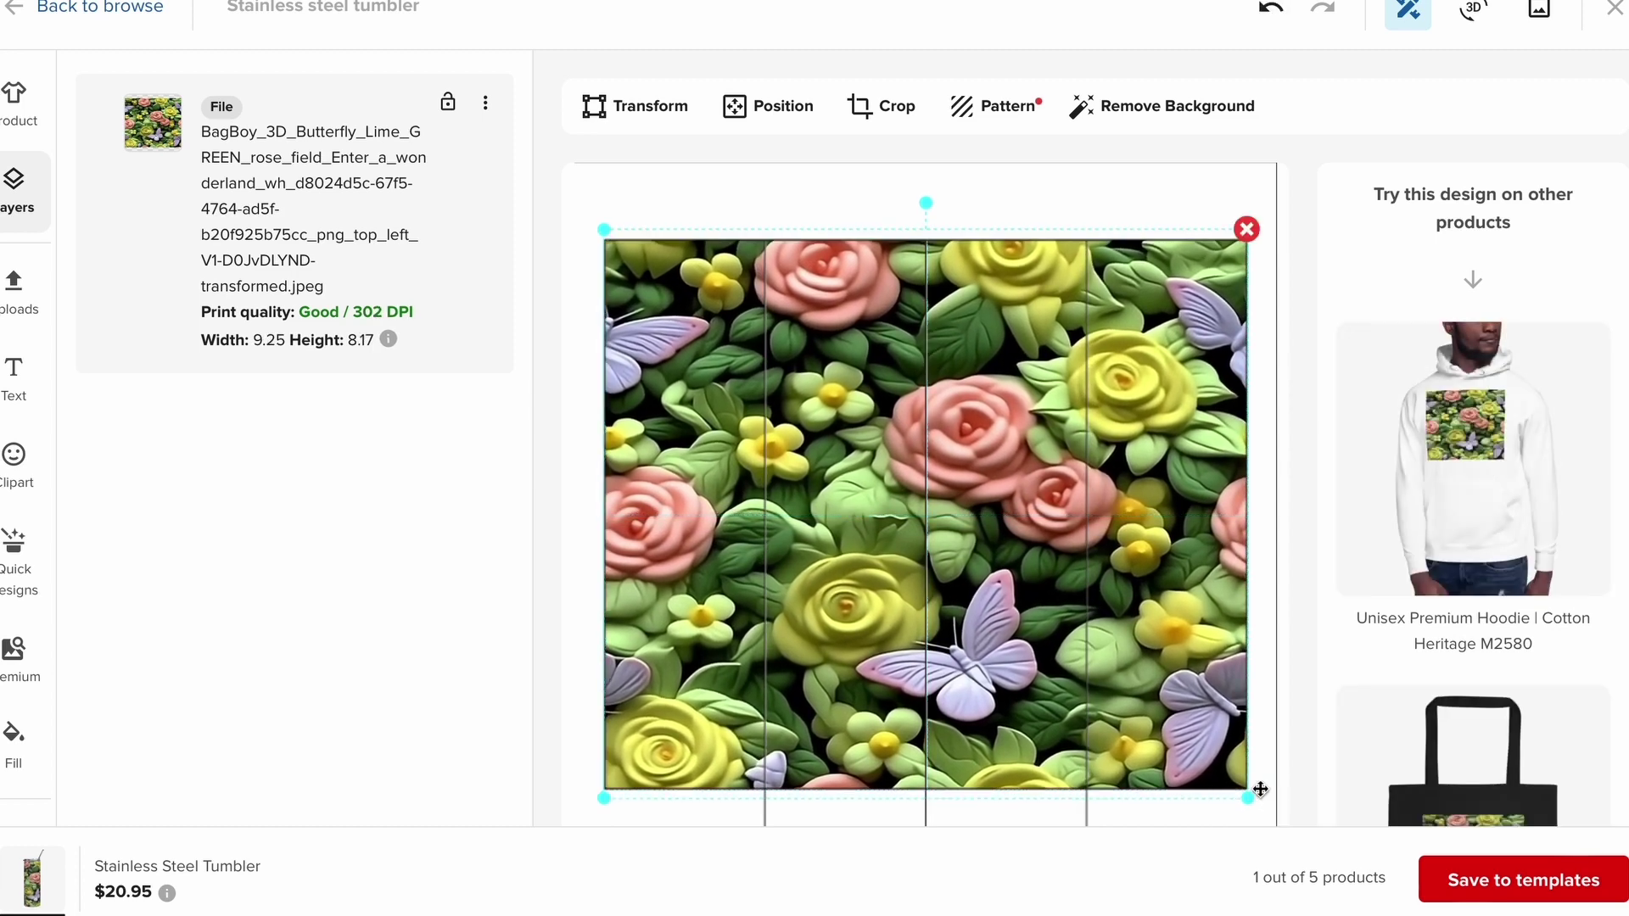
left_click(1447, 883)
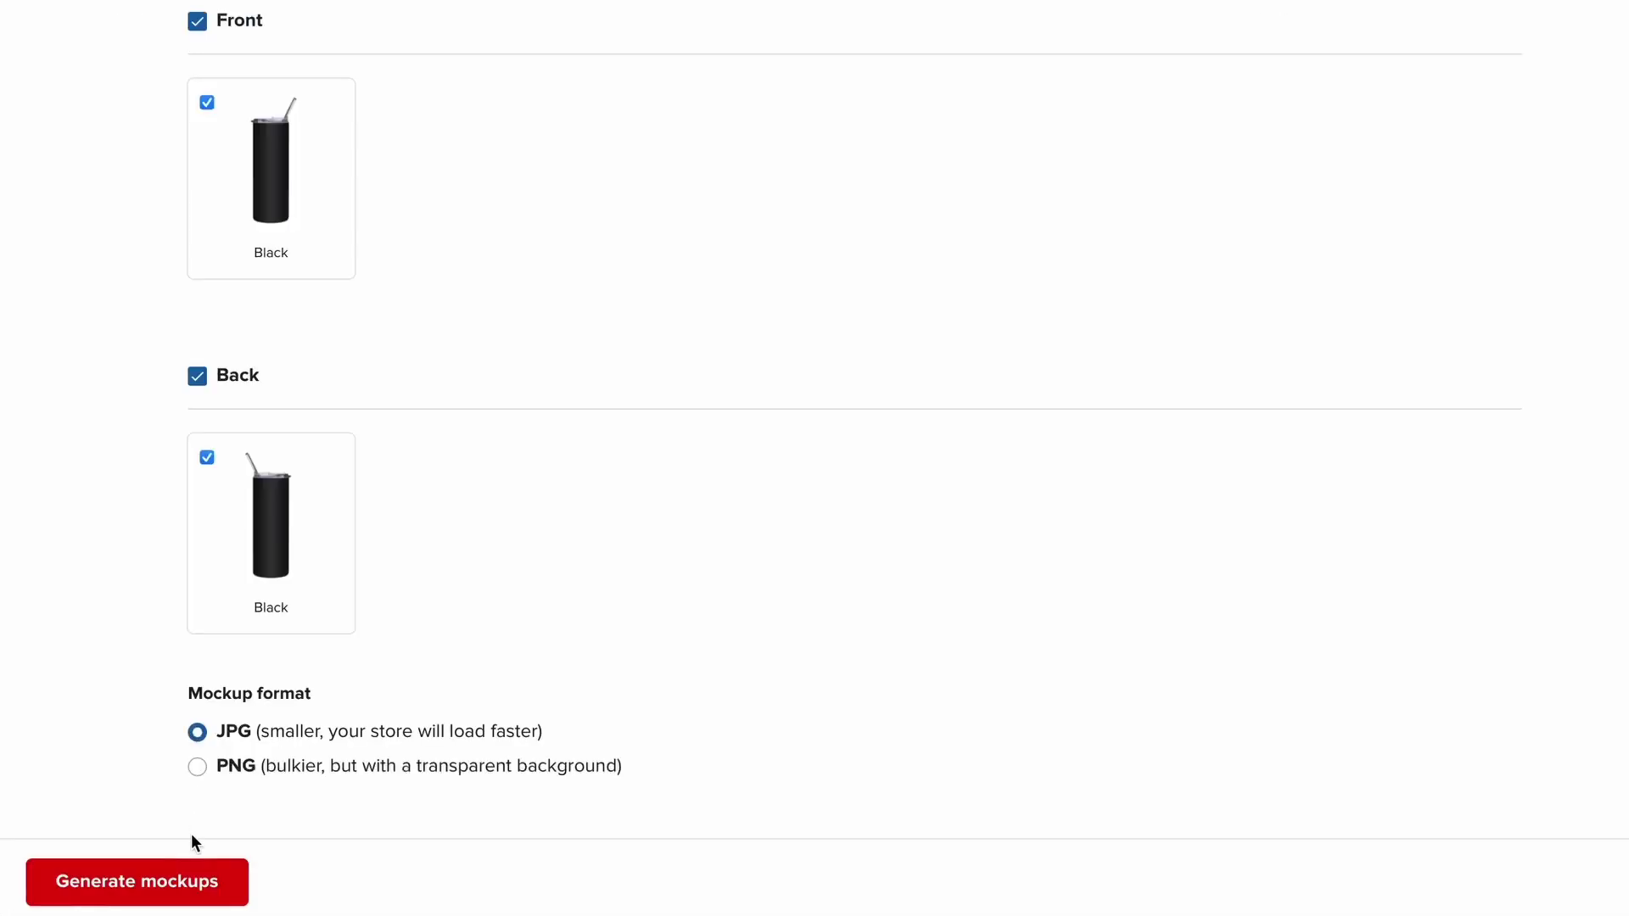
left_click(189, 879)
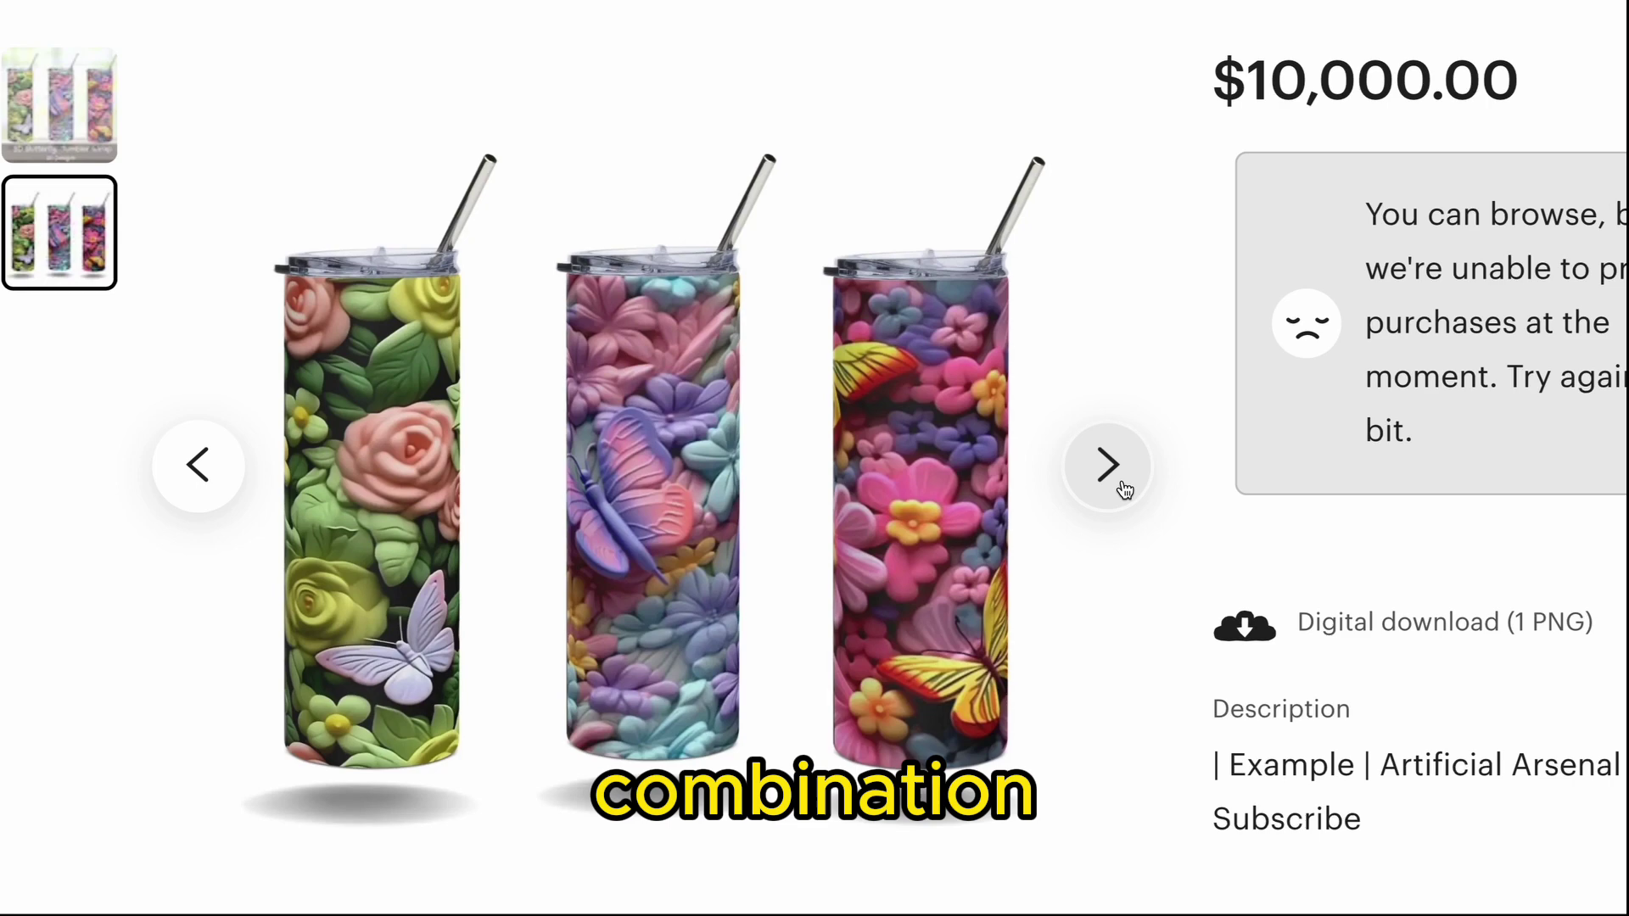
Step: Advance the Etsy listing carousel to the 3D Butterfly Tumbler Wraps photo
left_click(1109, 466)
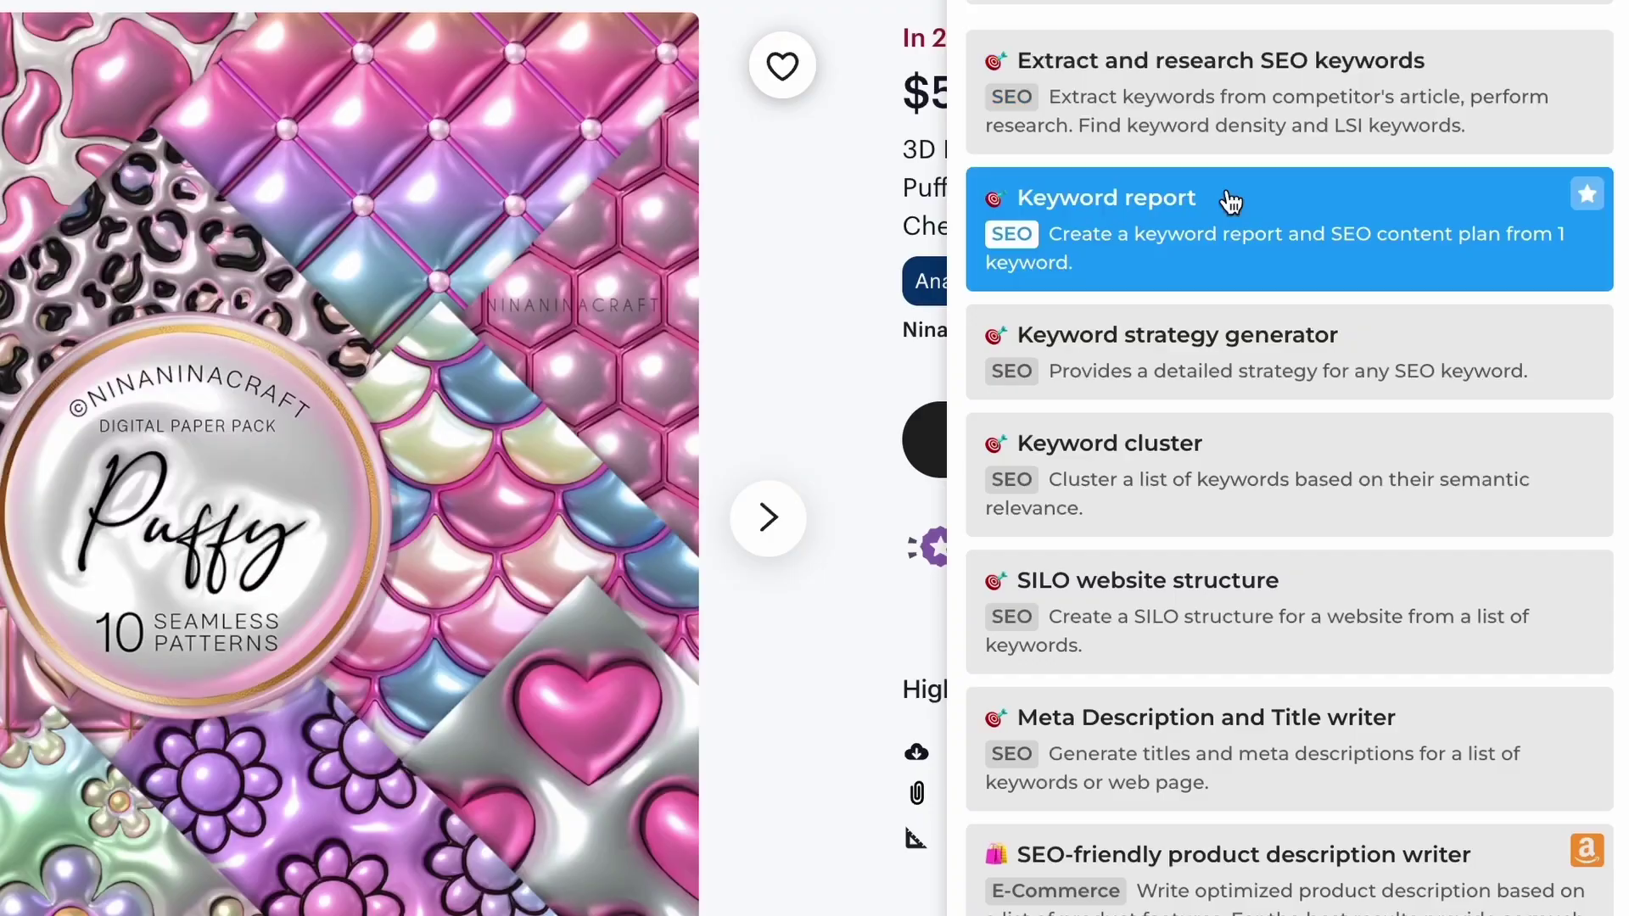
Step: Step through the SEO extension's prompt templates to reach the keyword report
key("Down")
key("Down")
key("Down")
key("Down")
key("Down")
key("Down")
key("Down")
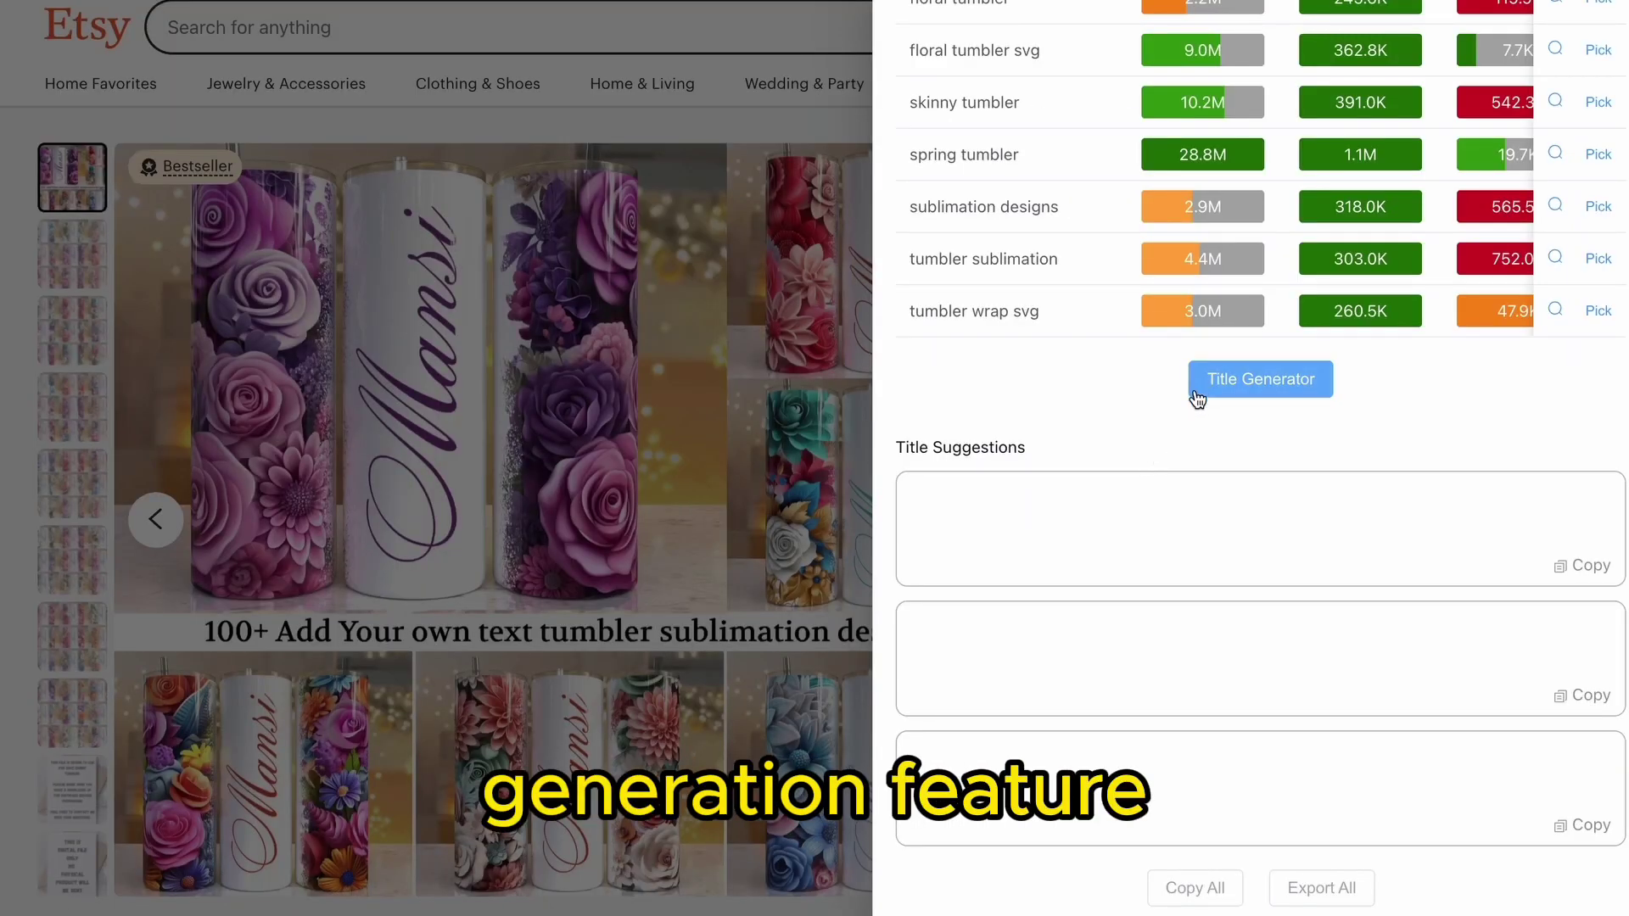
Step: Generate title suggestions, select the eight recommended keywords, and ask ChatGPT 'Analyze these keywords and tell me which ones to rank for:'
left_click(1211, 383)
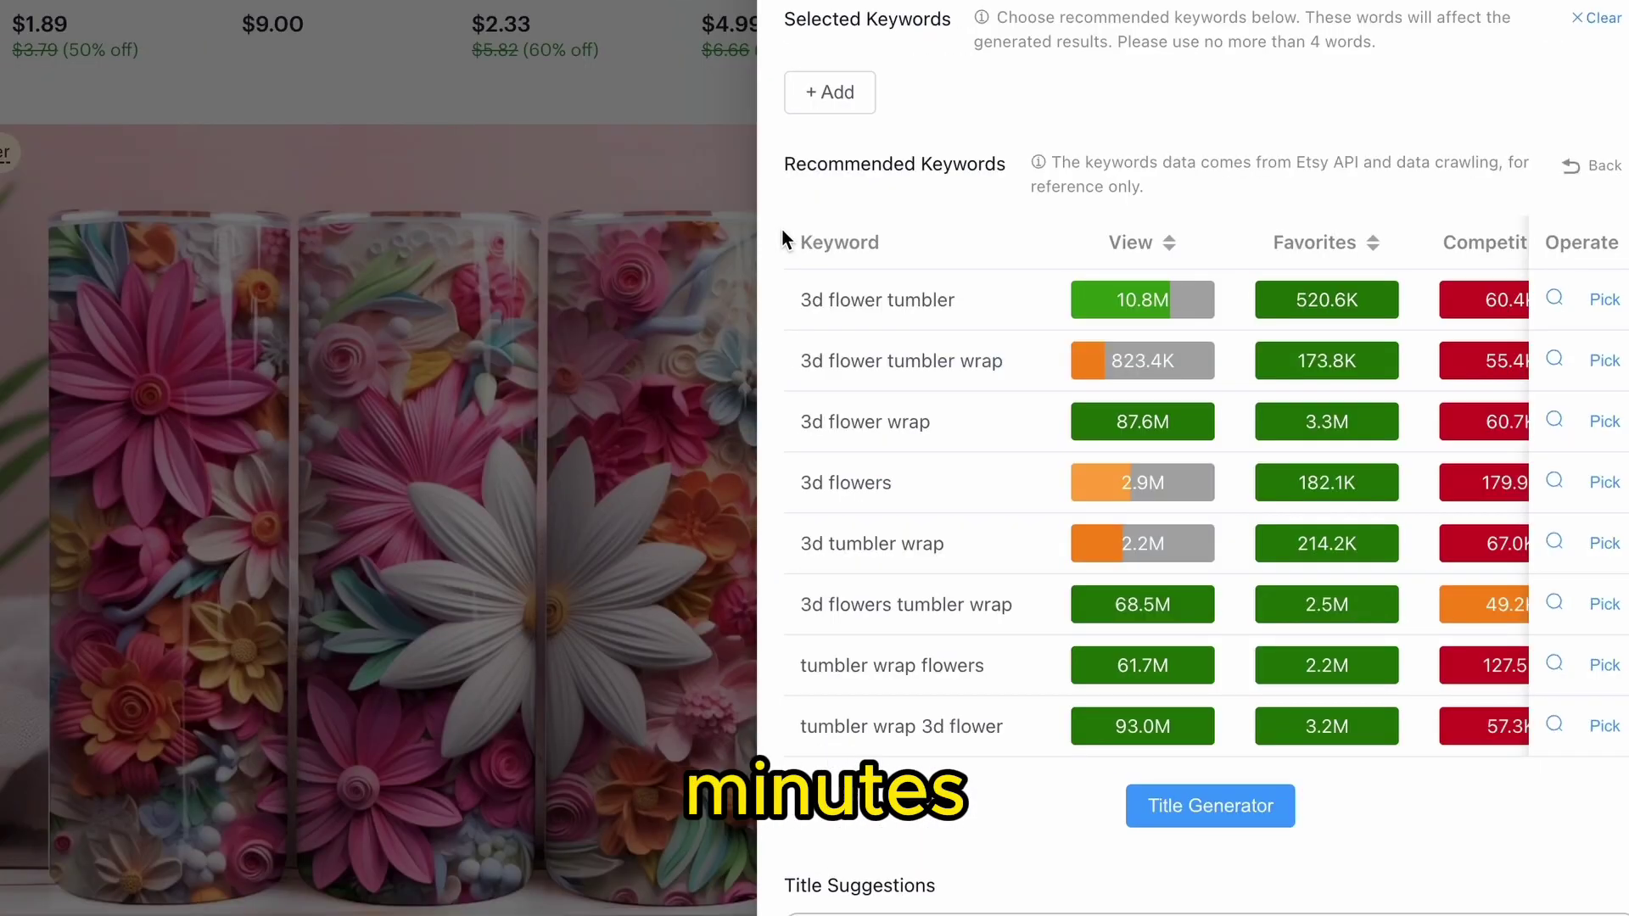
left_click_drag(793, 293, 1125, 633)
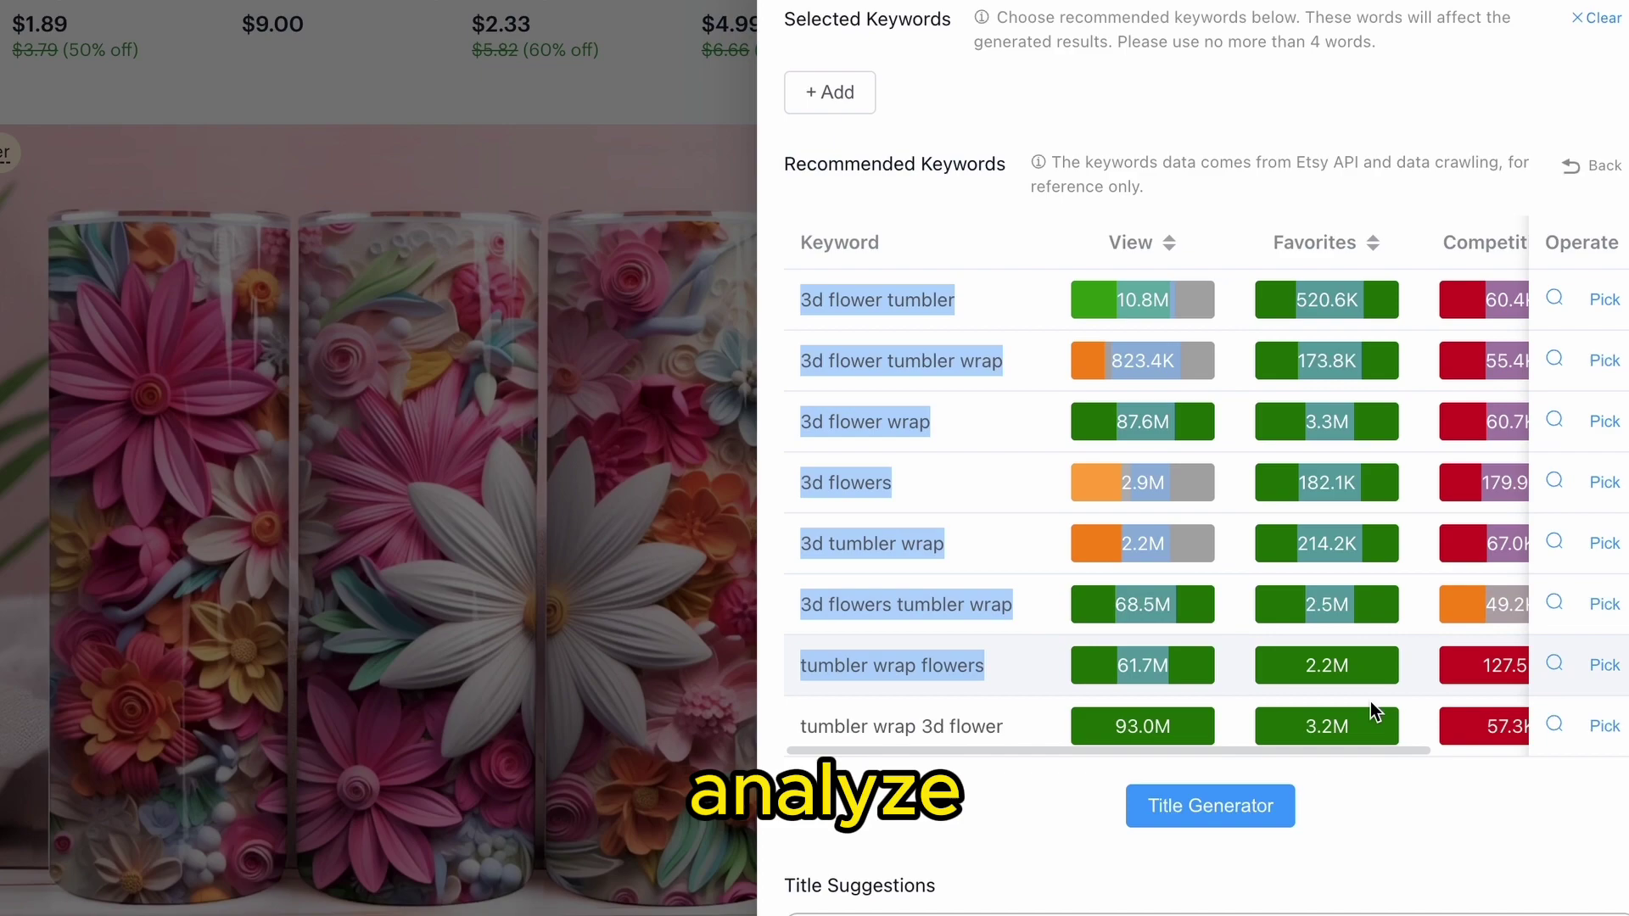
left_click_drag(1372, 711, 1523, 730)
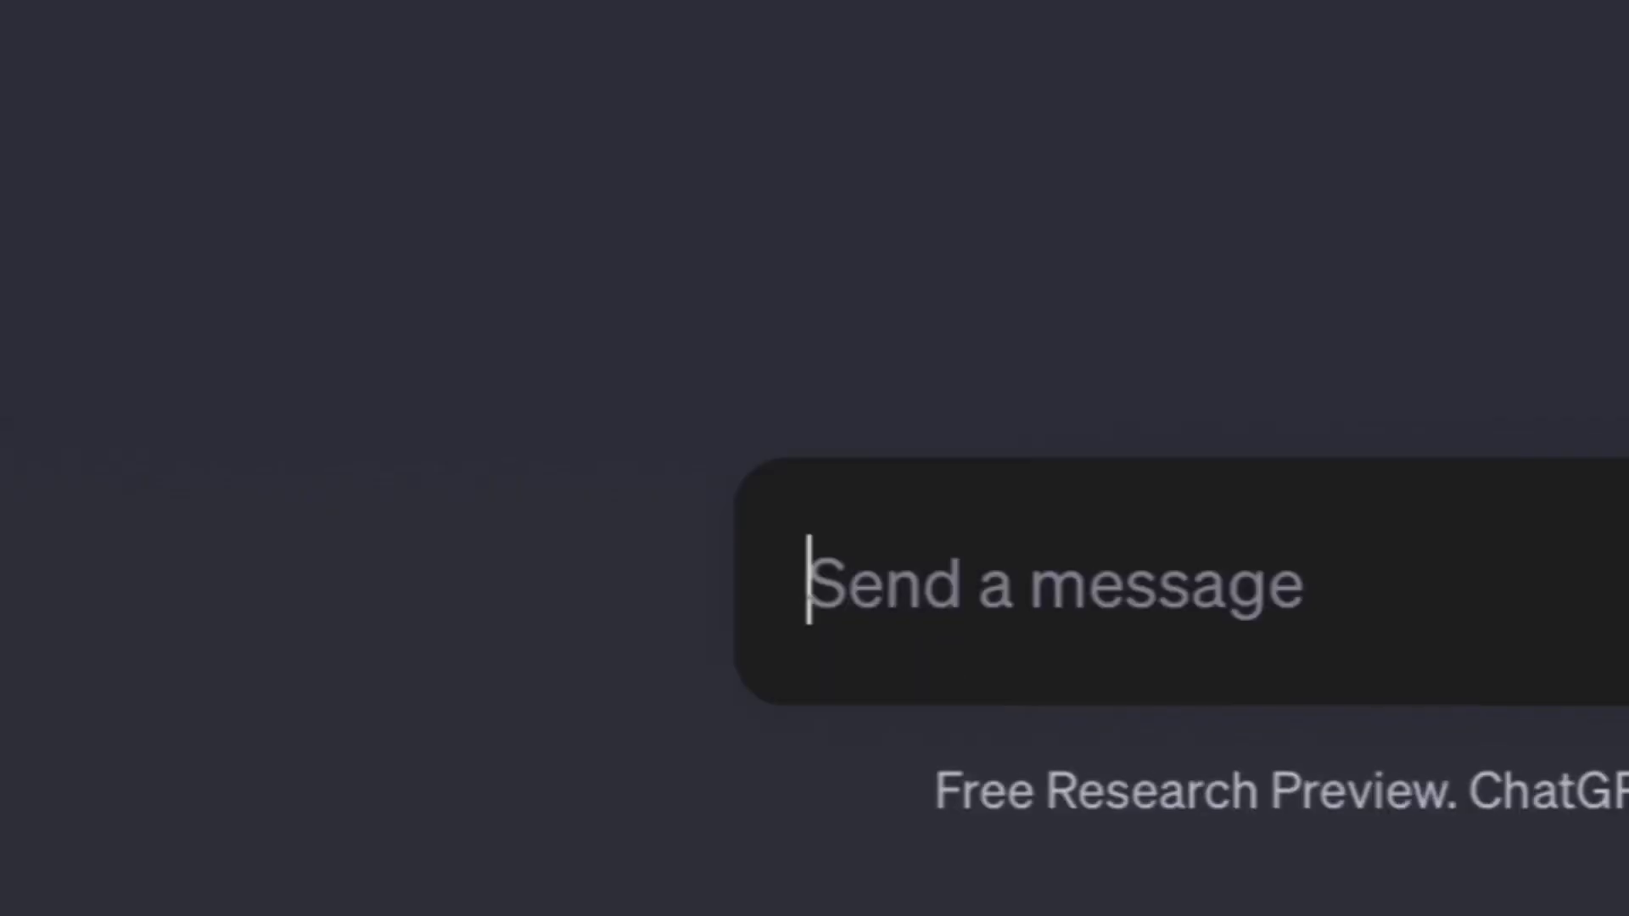
type("Analyze these keywords")
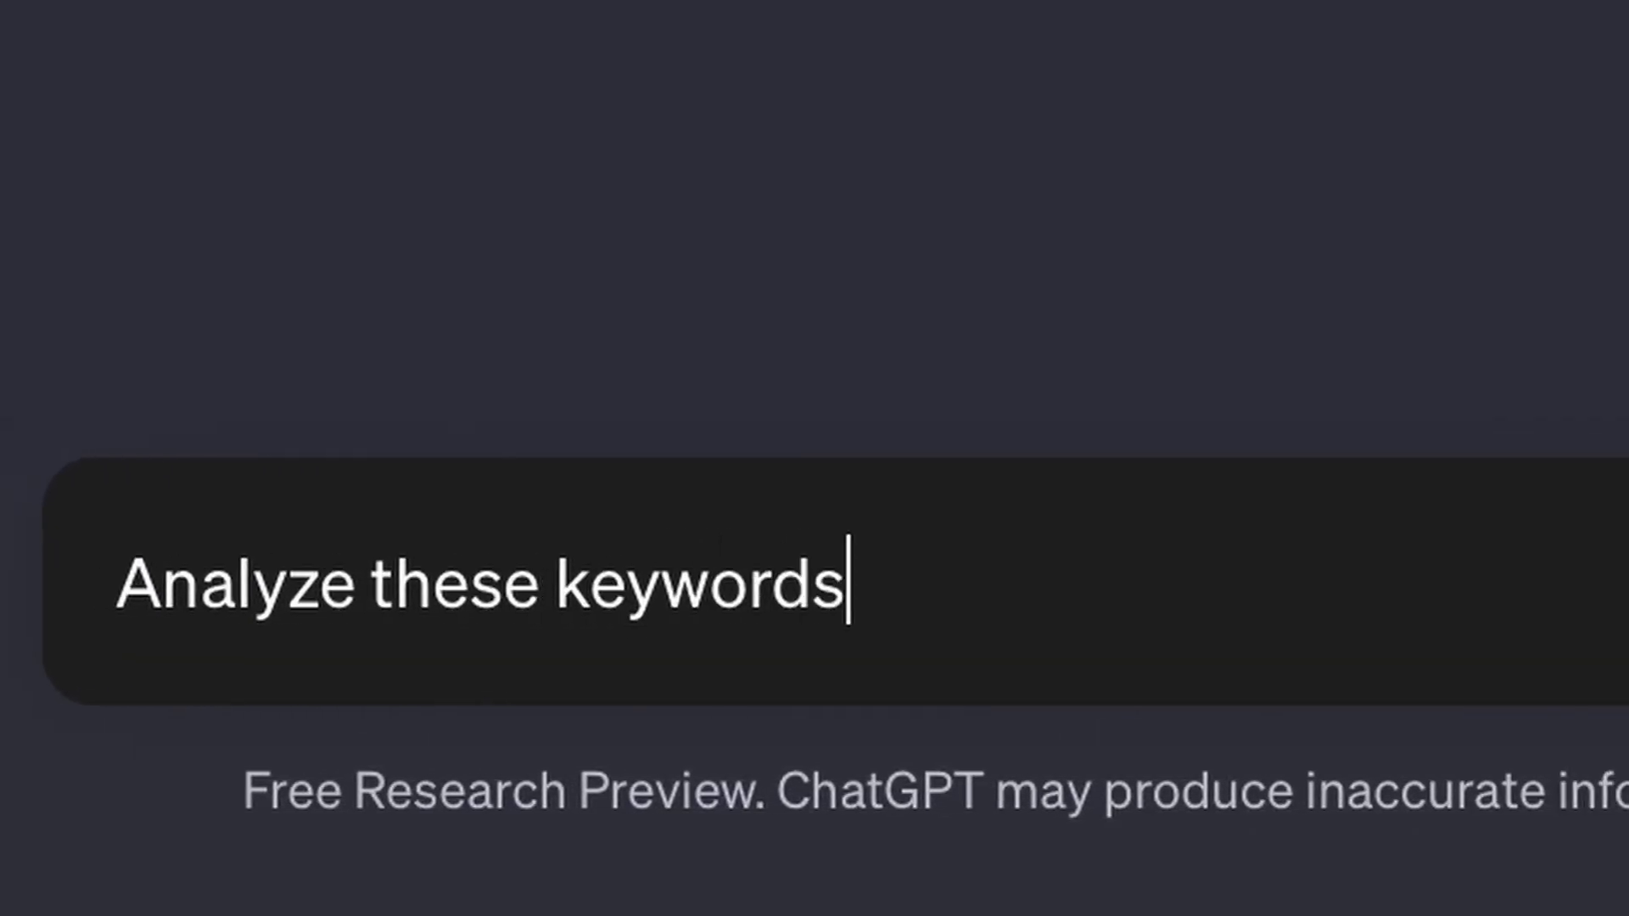
type(" and tell me which ones to rank fo")
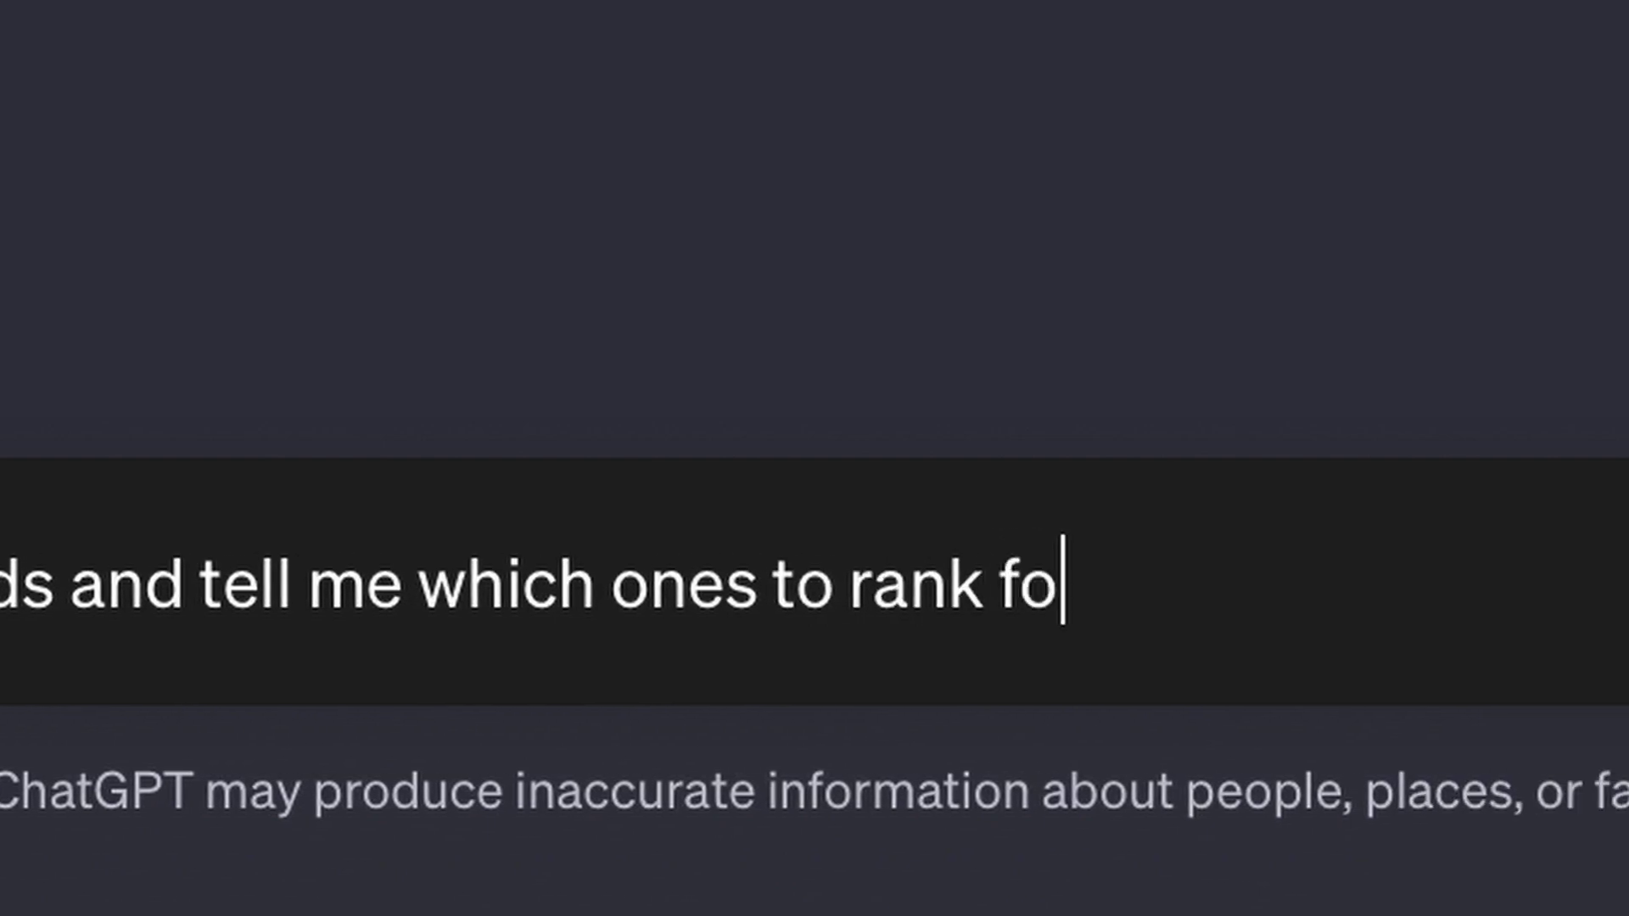
type("r:")
Step: Send the keyword ranking question, then start the follow-up prompt 'Write above and the following informaton:'
key("Return")
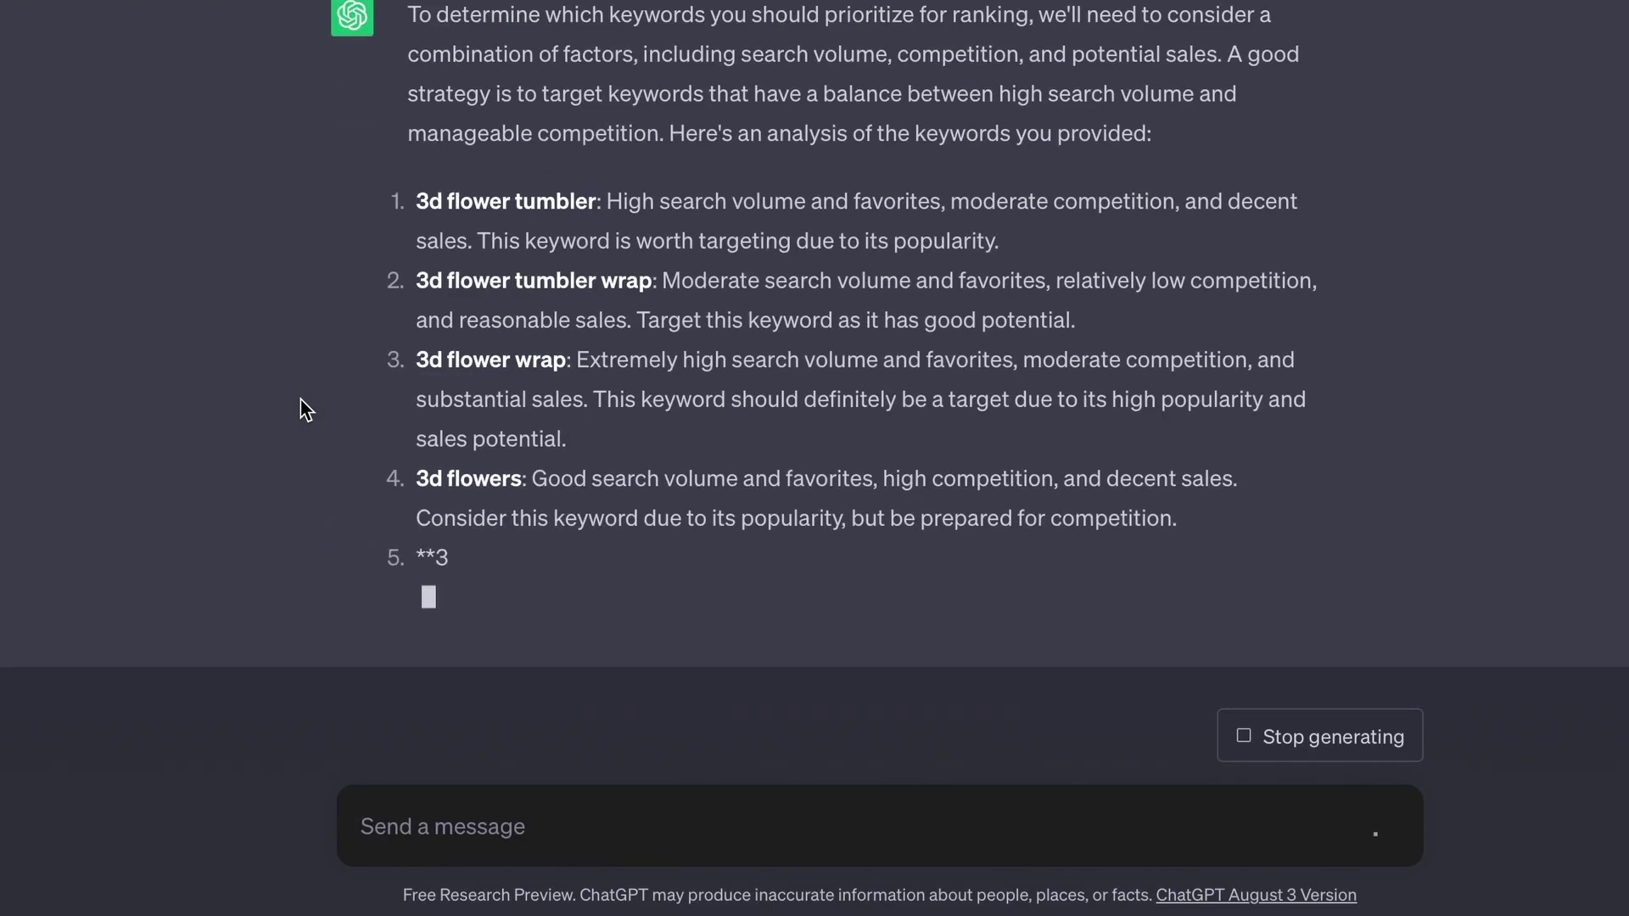
type("Write ")
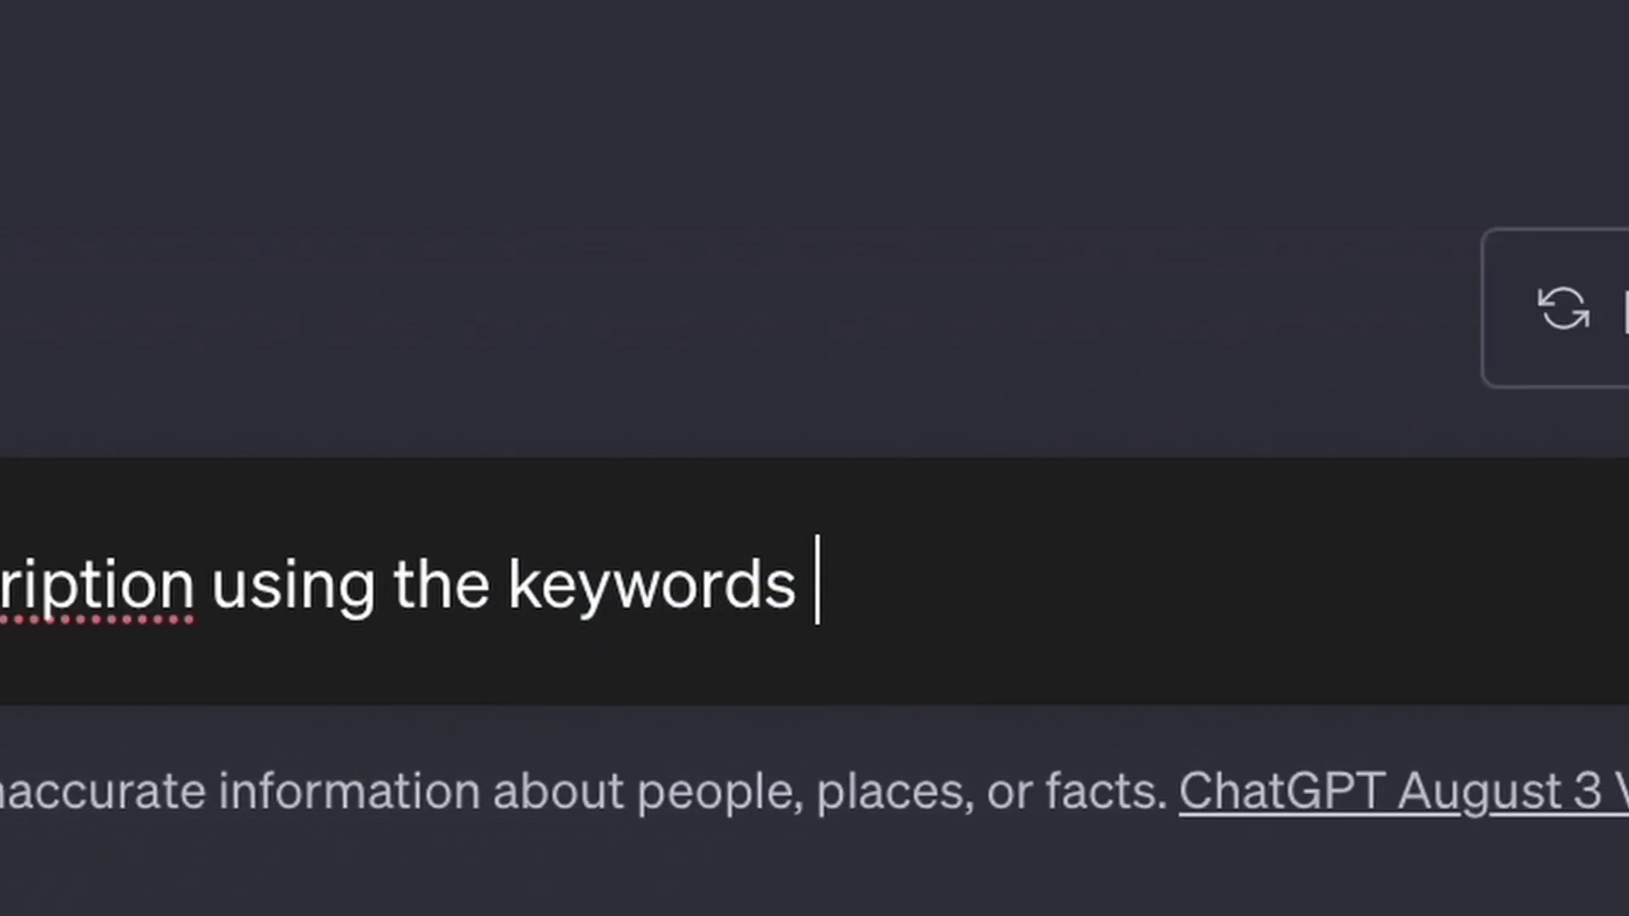
type("above and the following inf")
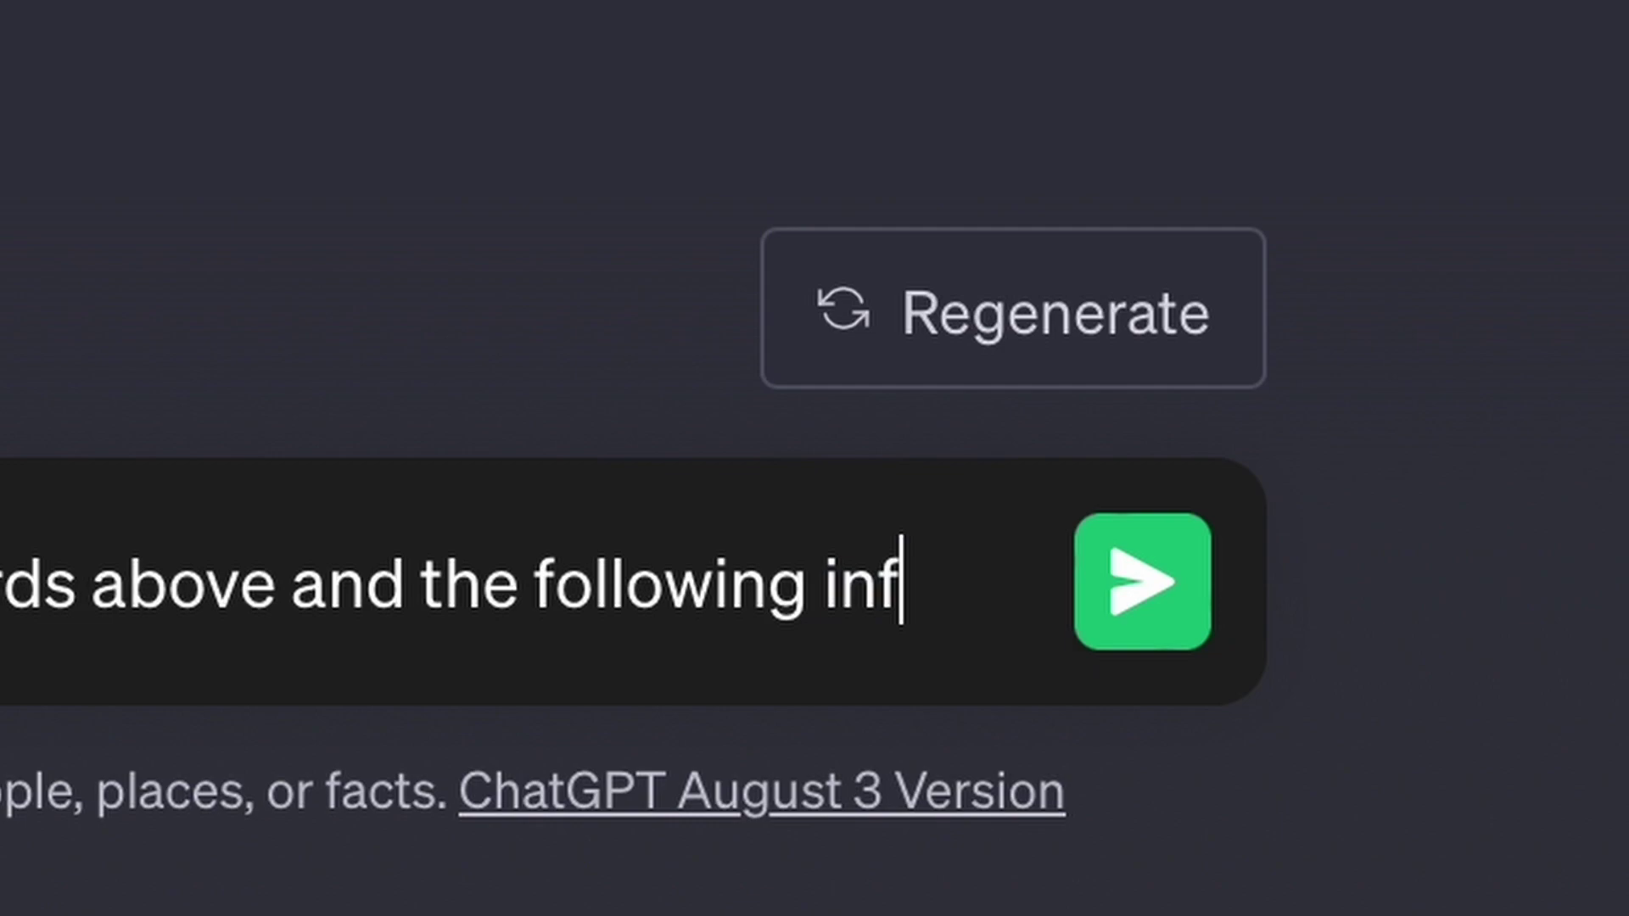
type("ormato")
type("n:")
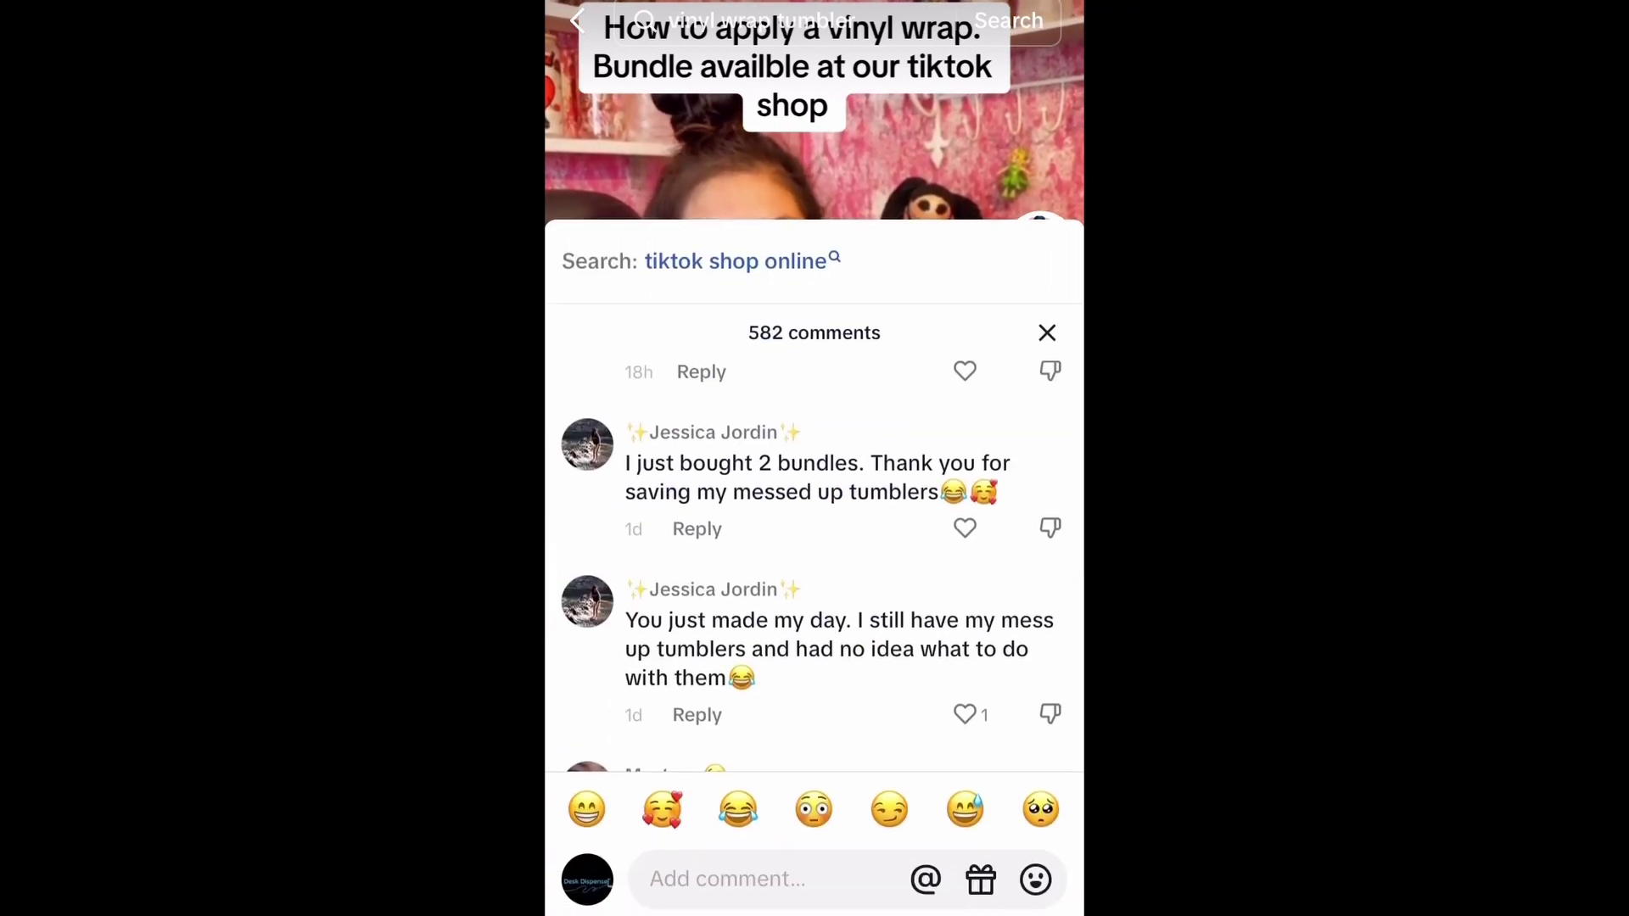
scroll(815, 552, "down", 3)
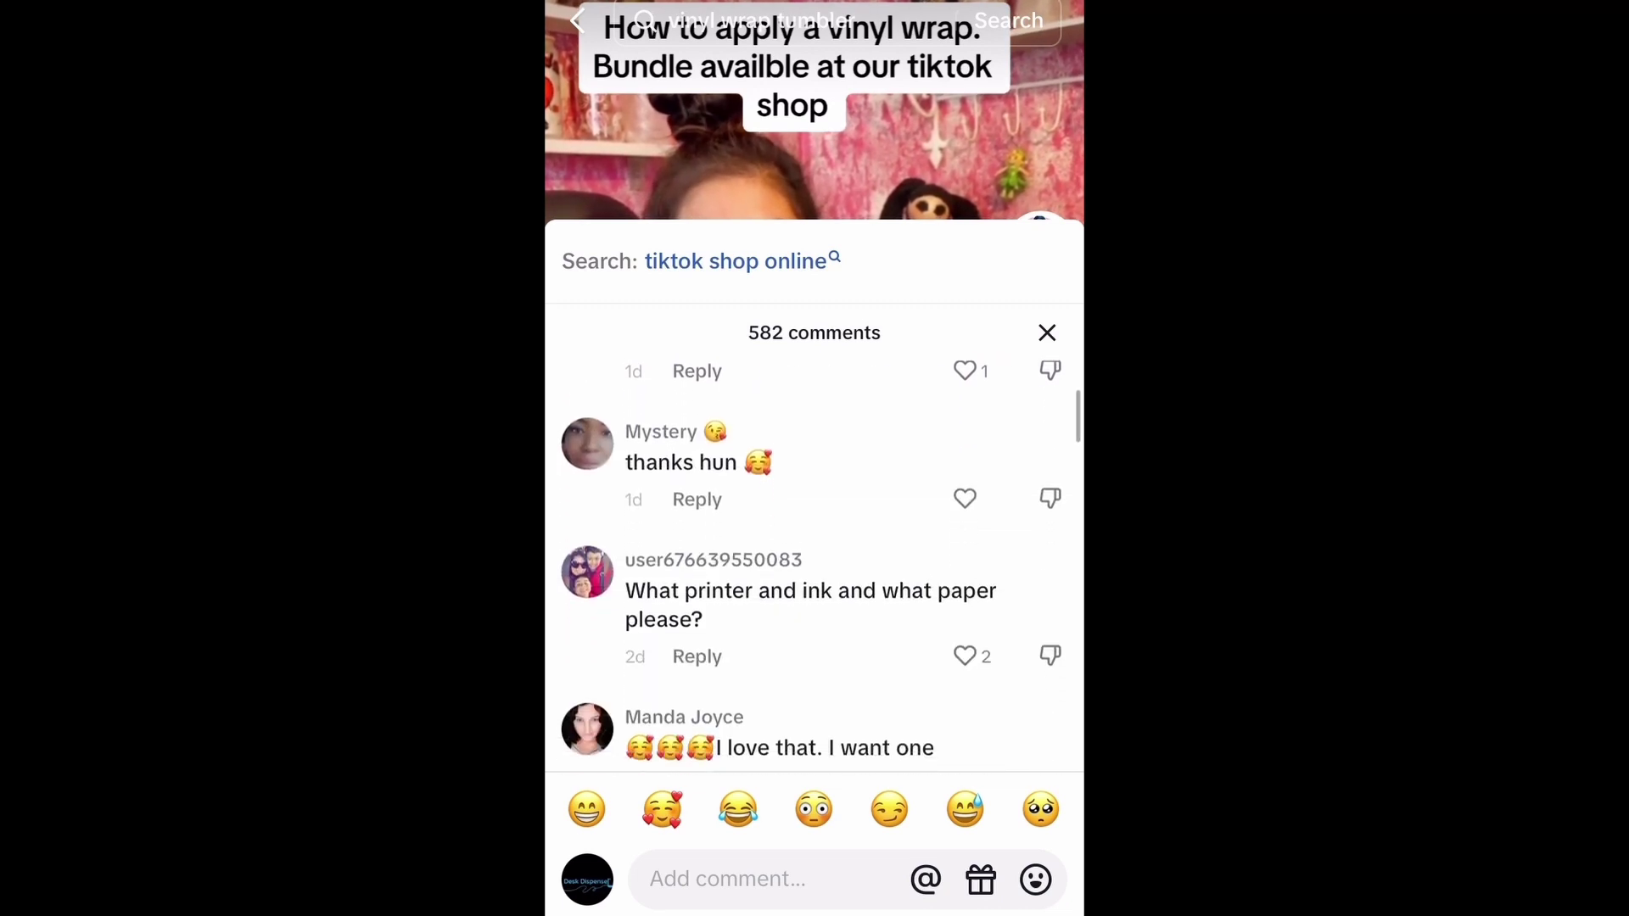